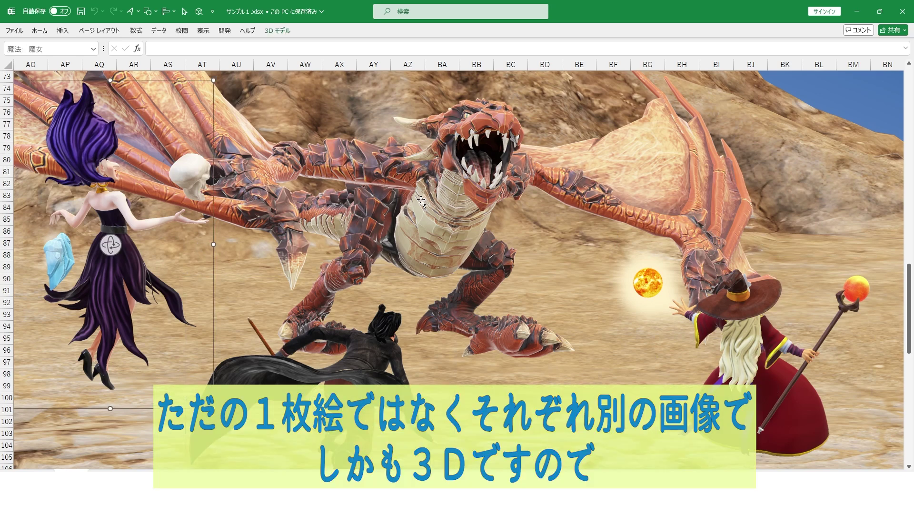
Rotate the dragon to a side view, then to a top-down view of its back
drag(404, 195, 500, 240)
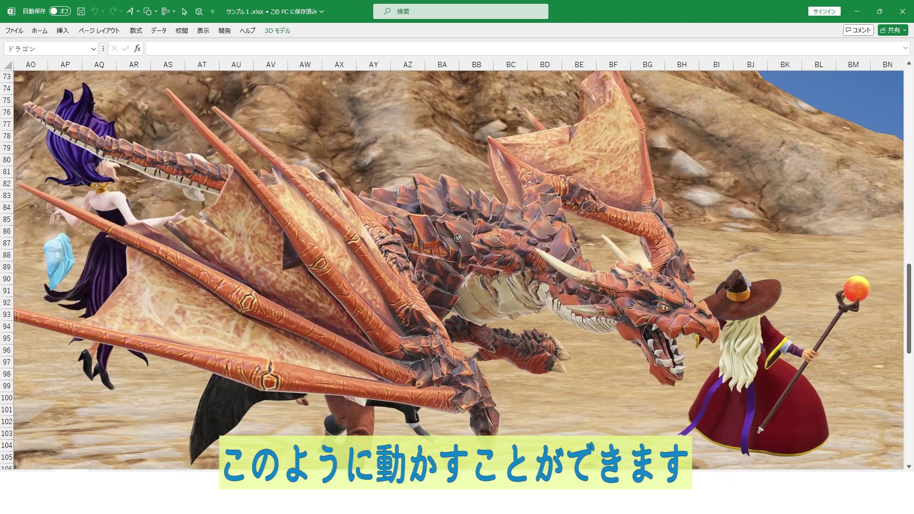
mouse_move(500, 239)
mouse_down()
mouse_move(474, 295)
mouse_move(332, 216)
mouse_up()
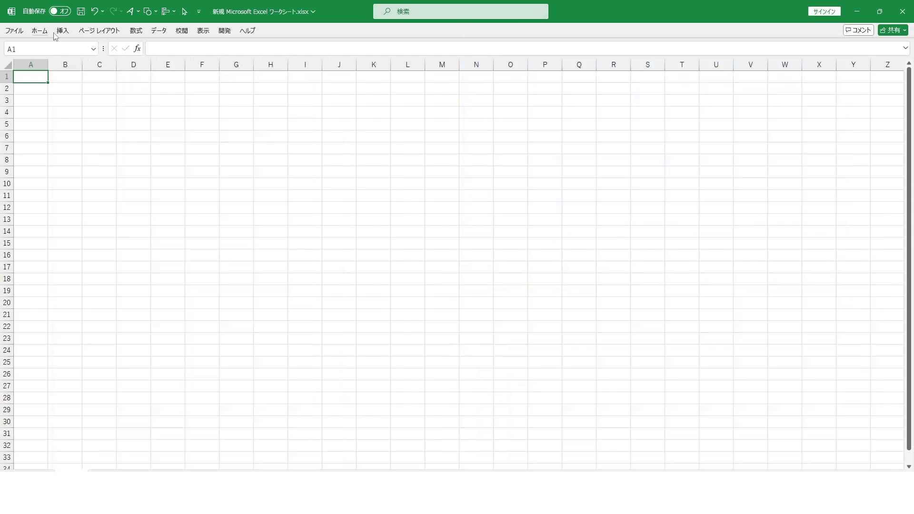
Show the Insert commands in the new blank workbook
click(63, 32)
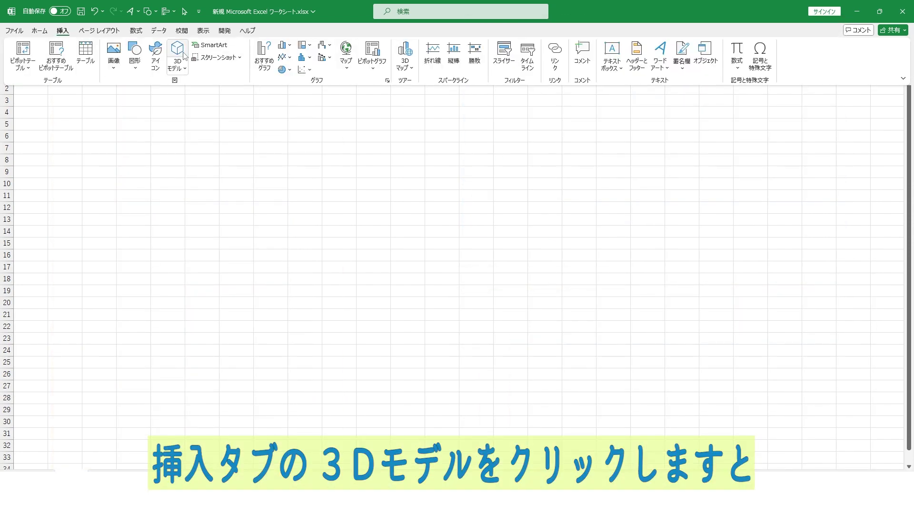
Insert the heart-eyes emoji from the 絵文字 category of online 3D models
click(179, 54)
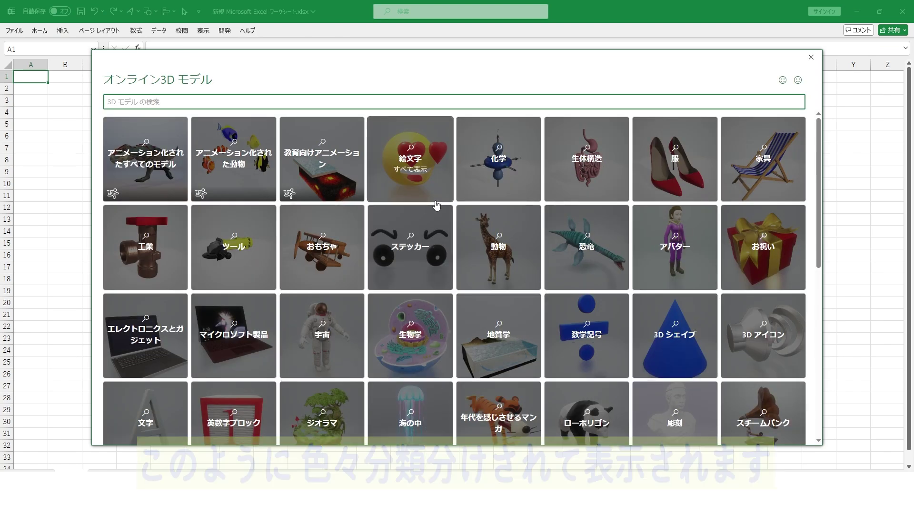
click(434, 162)
scroll(435, 162, down, 2)
scroll(435, 162, down, 2)
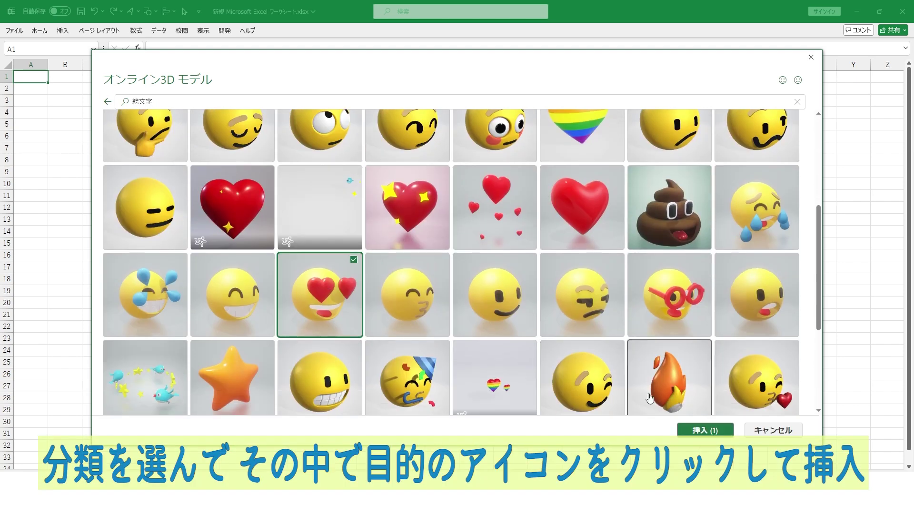
click(705, 431)
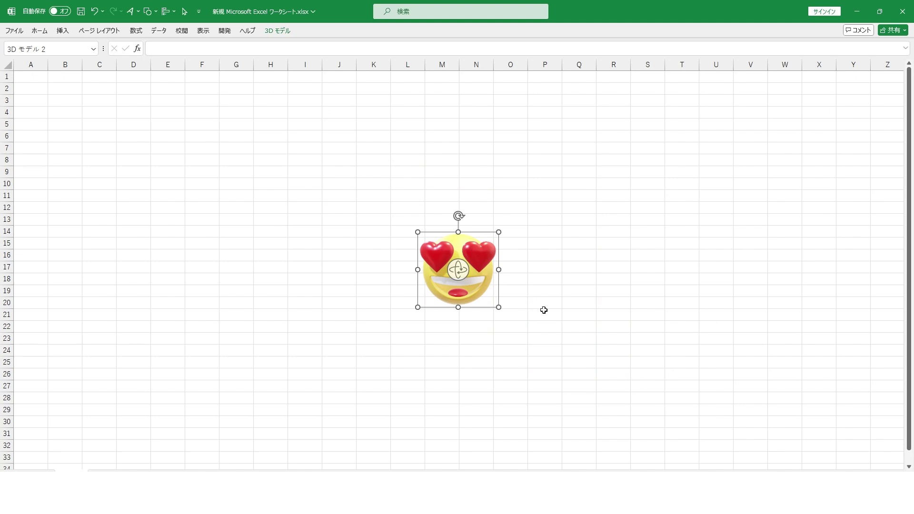
Move the heart-eyes emoji to I10, enlarge it over rows 3–32, and spin it in 3D
drag(472, 242, 343, 159)
drag(340, 201, 527, 331)
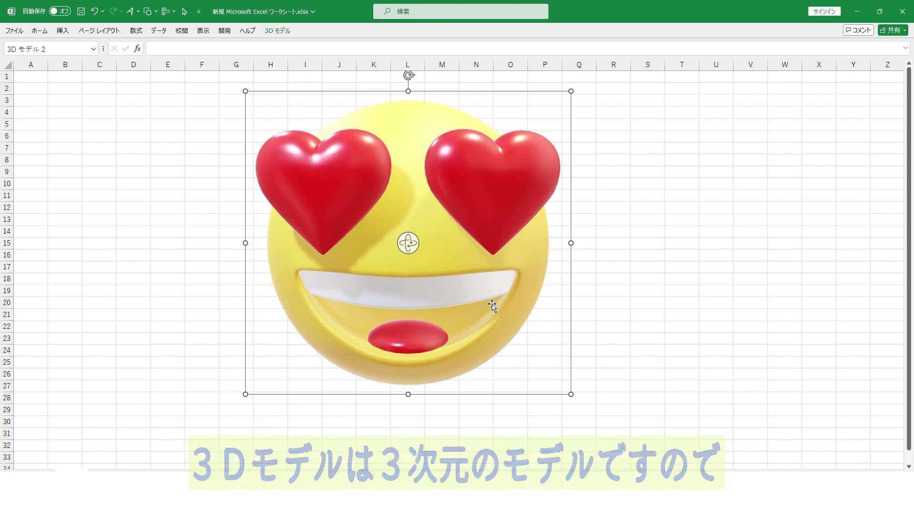
mouse_move(405, 245)
mouse_down()
mouse_move(451, 309)
mouse_move(473, 253)
mouse_move(447, 200)
mouse_move(377, 208)
mouse_move(336, 253)
mouse_move(827, 253)
mouse_up()
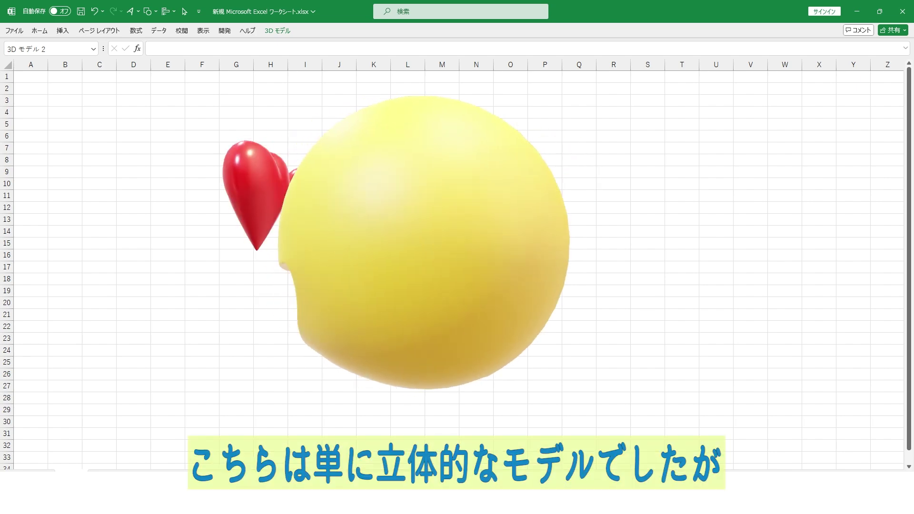
drag(616, 292, 365, 282)
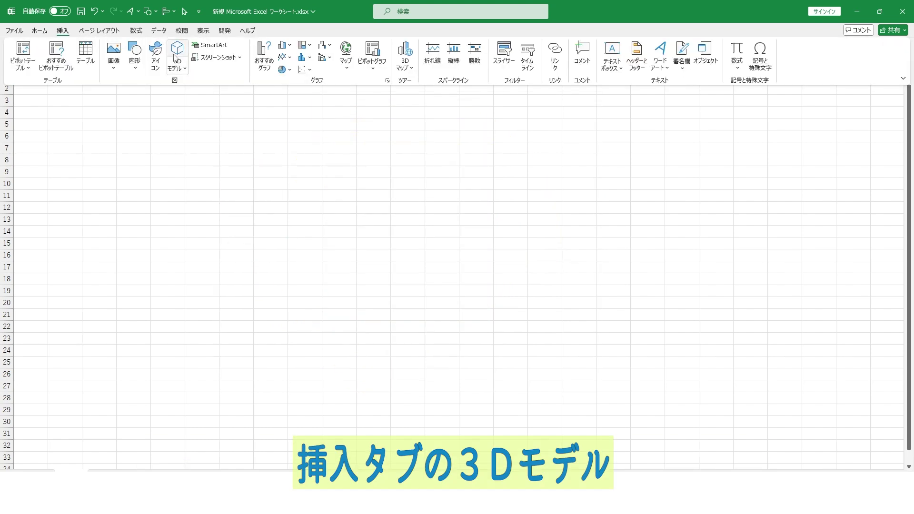
Insert the animated sparkling heart and flying birds models from 絵文字, then select the heart
click(175, 56)
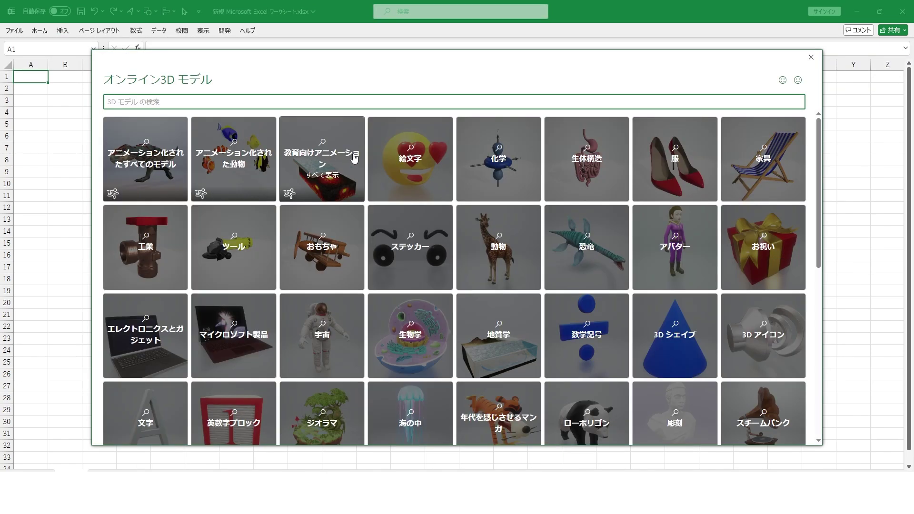
click(419, 190)
scroll(349, 198, down, 3)
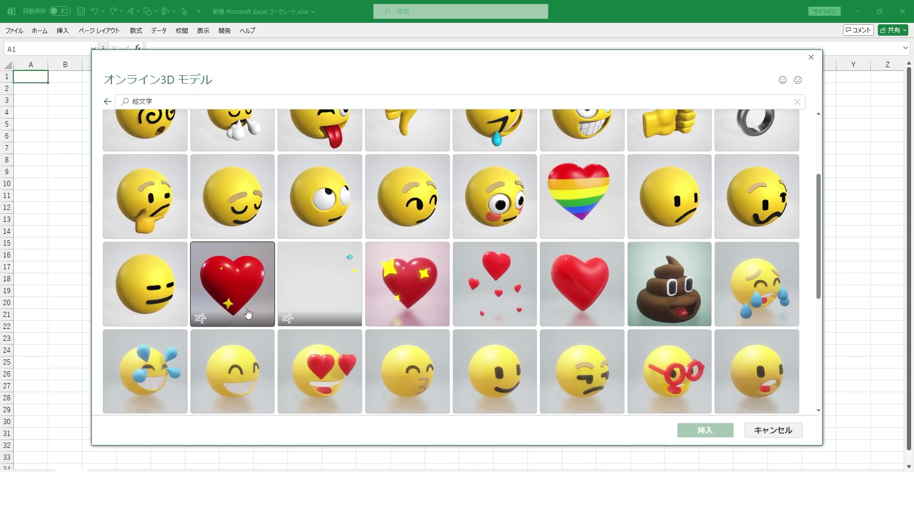
click(243, 302)
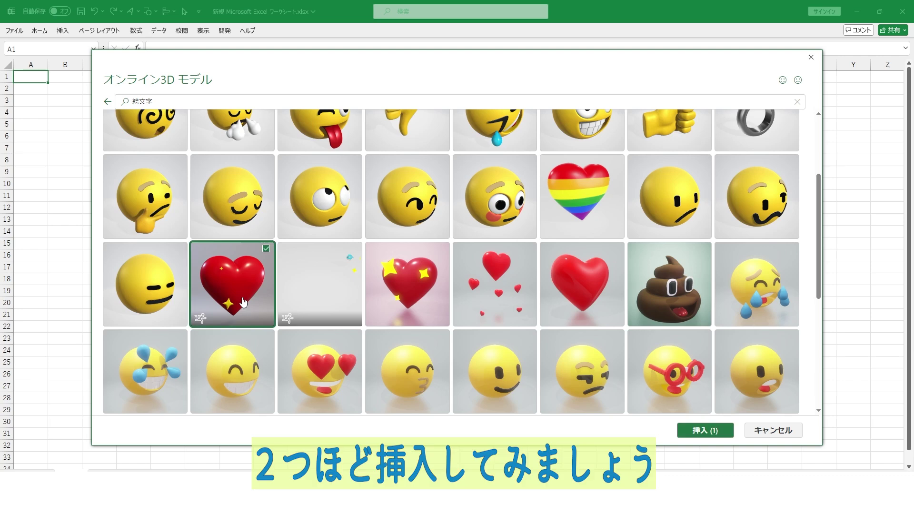
click(728, 431)
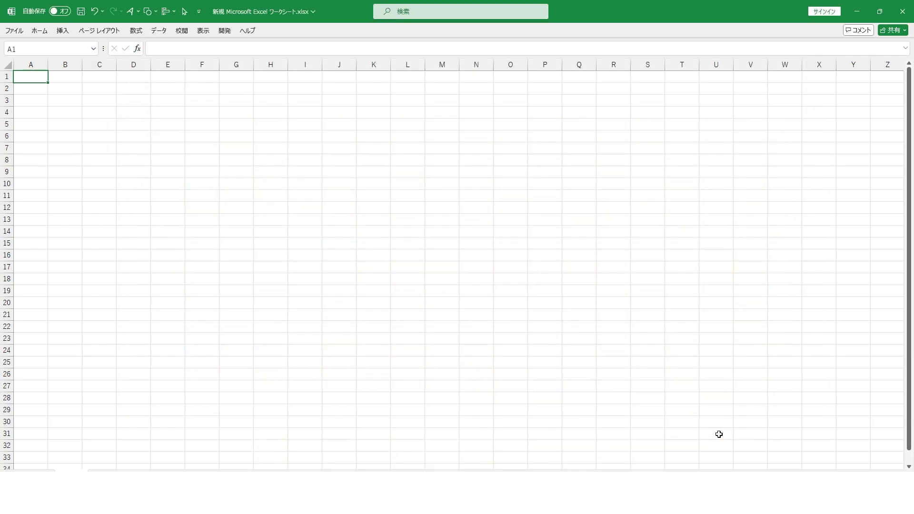
click(390, 367)
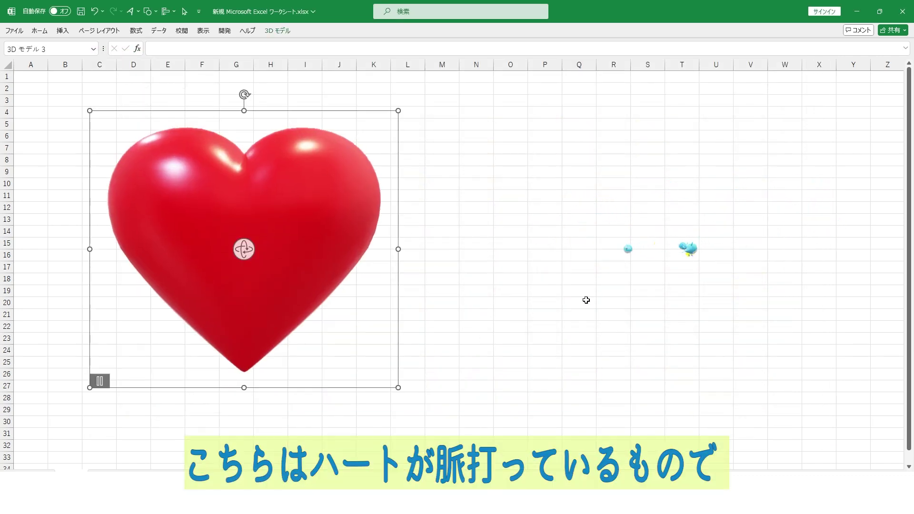
Enlarge the flying birds model up and to the right across the sheet
click(693, 250)
mouse_move(721, 235)
mouse_down()
mouse_move(835, 155)
mouse_move(650, 151)
mouse_up()
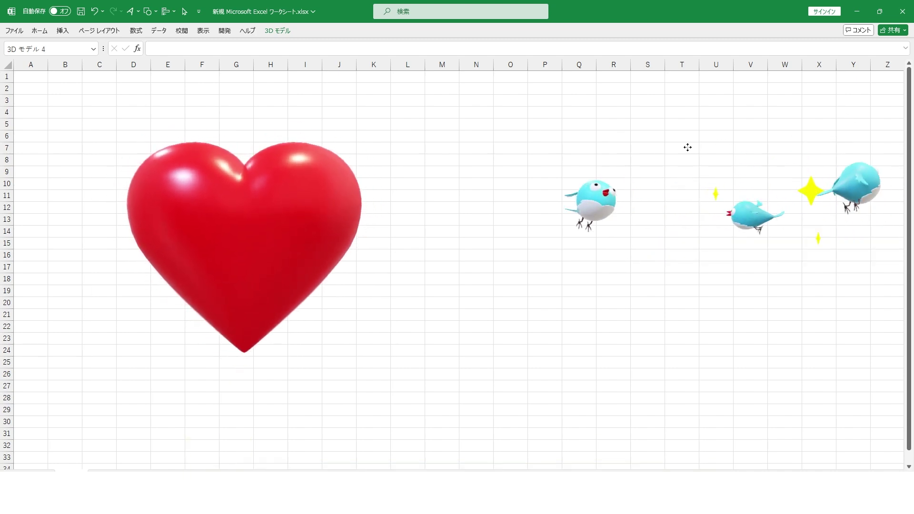
click(580, 351)
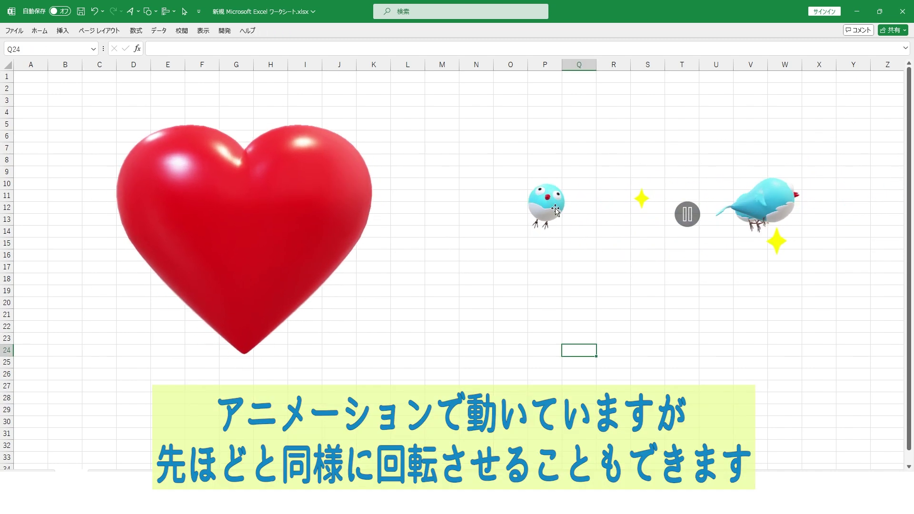
Tilt the heart model in 3D and bring up its 3D Model options
click(275, 207)
mouse_move(338, 222)
mouse_down()
mouse_move(265, 296)
mouse_move(310, 327)
mouse_move(386, 276)
mouse_move(414, 190)
mouse_move(197, 151)
mouse_move(188, 218)
mouse_move(210, 275)
mouse_move(270, 292)
mouse_move(265, 262)
mouse_up()
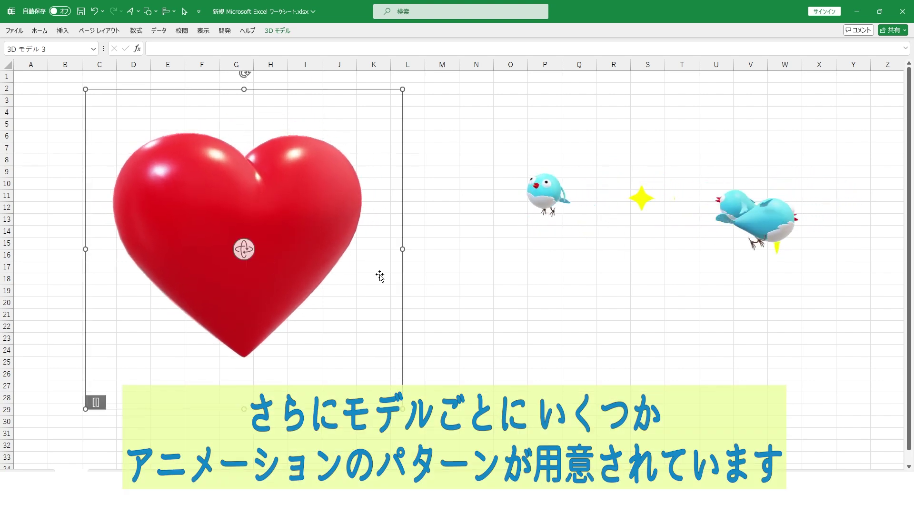
click(279, 31)
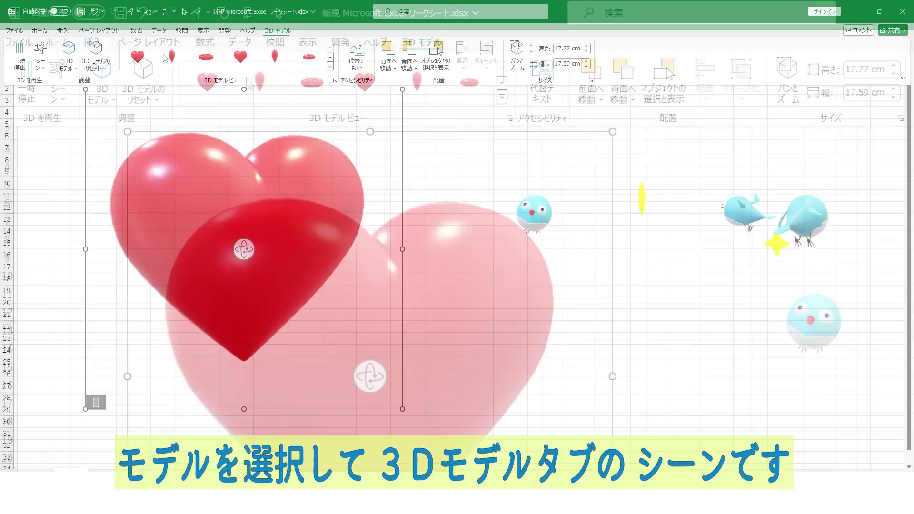
Switch the heart to the rising-hearts シーン 2 animation and rotate it in 3D
click(42, 69)
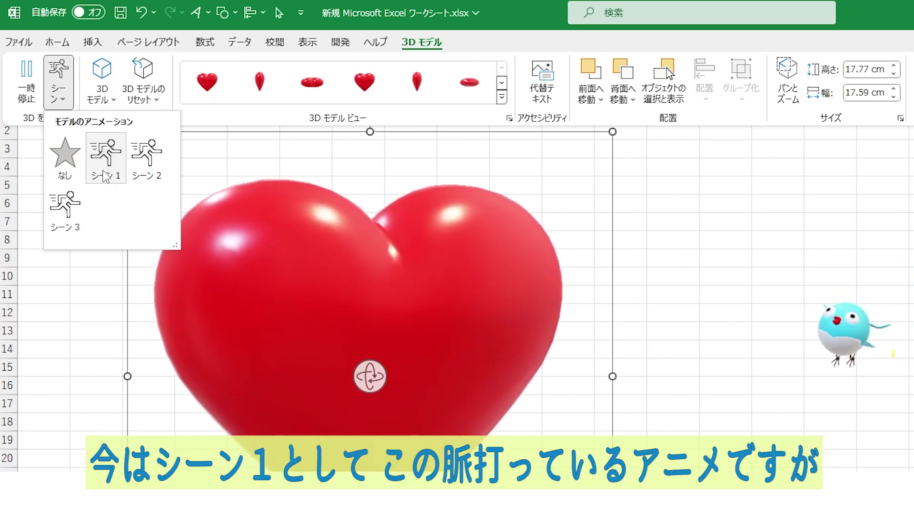
click(147, 157)
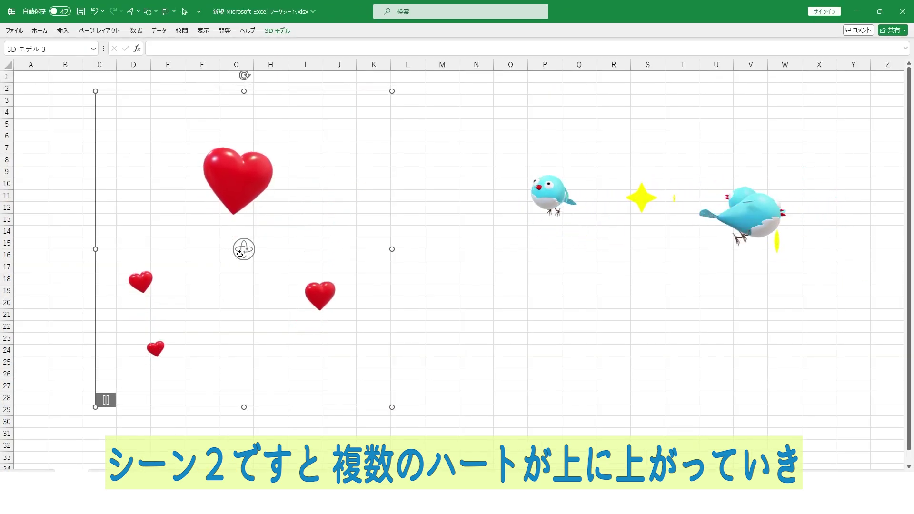
drag(240, 253, 192, 288)
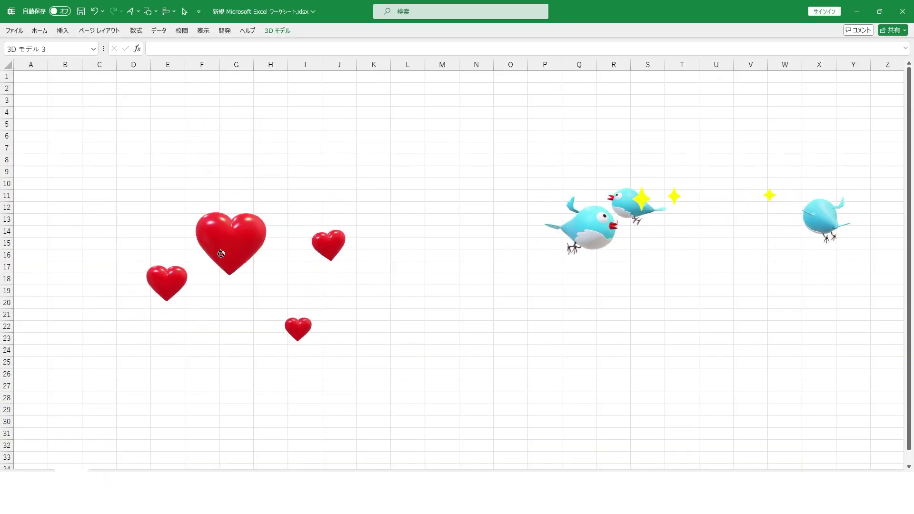
Change the heart's animation to the sparkling シーン 3
click(203, 327)
click(40, 56)
click(45, 141)
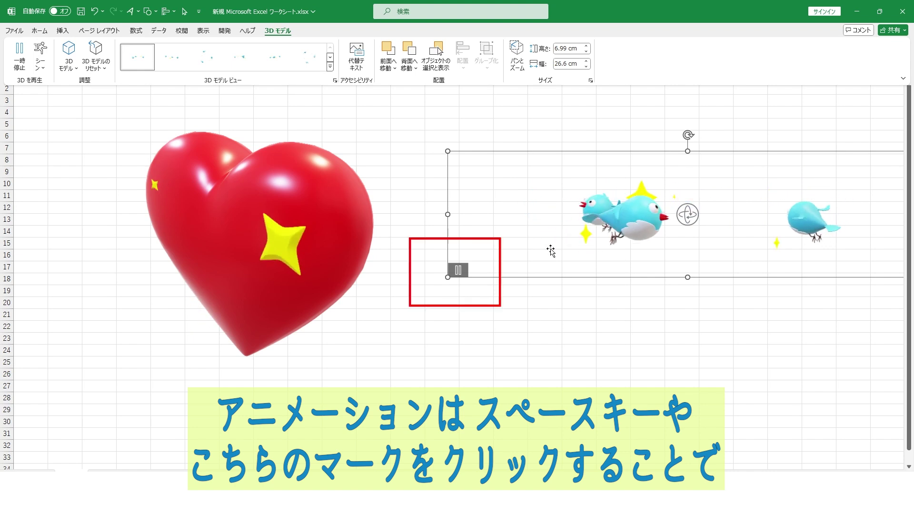
Pause the flying birds animation with Space, then resume it
click(544, 230)
key(space)
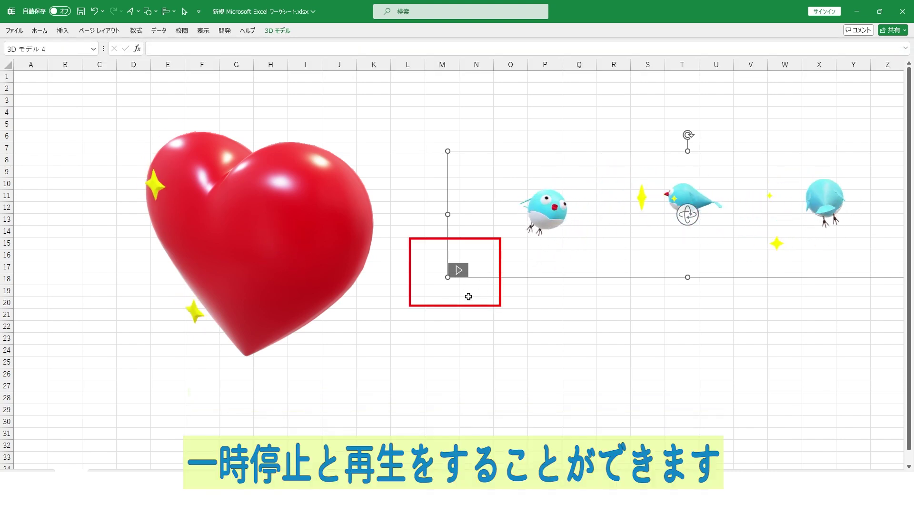
key(space)
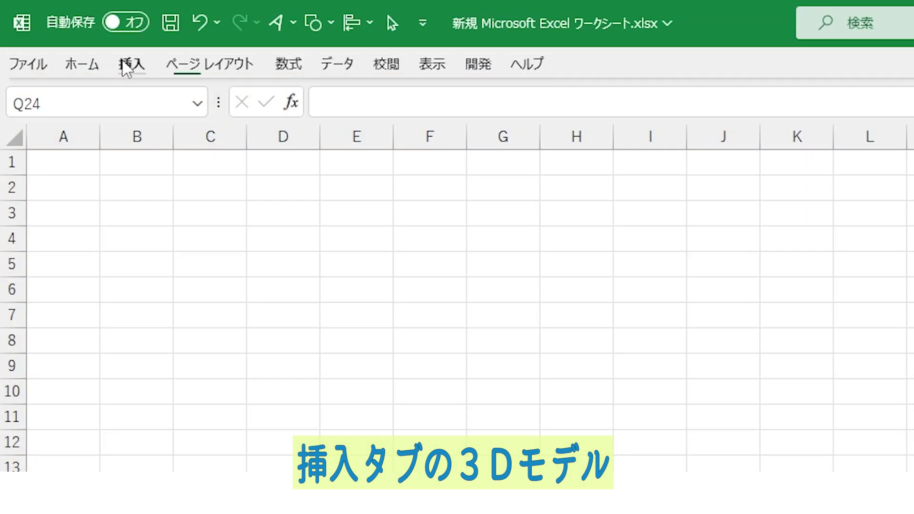
Add 3D モデル to the Quick Access Toolbar and open the online gallery from it
click(127, 64)
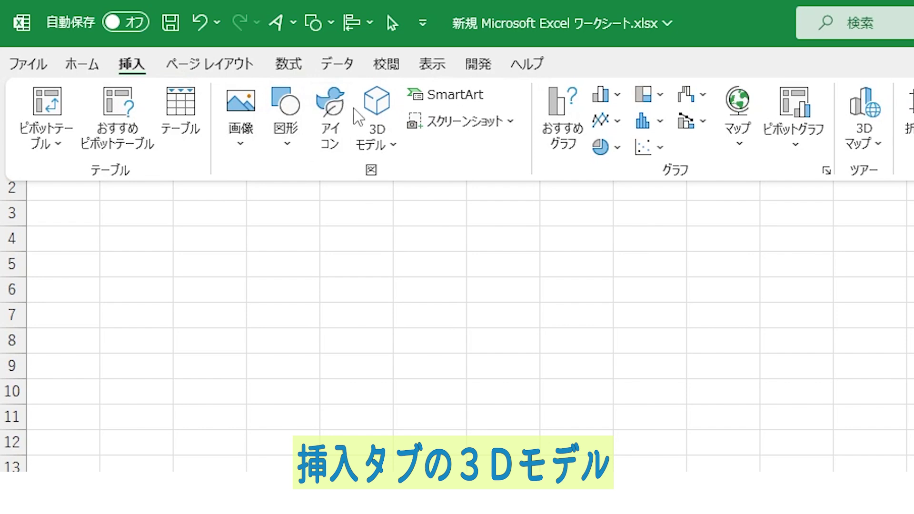
right_click(377, 114)
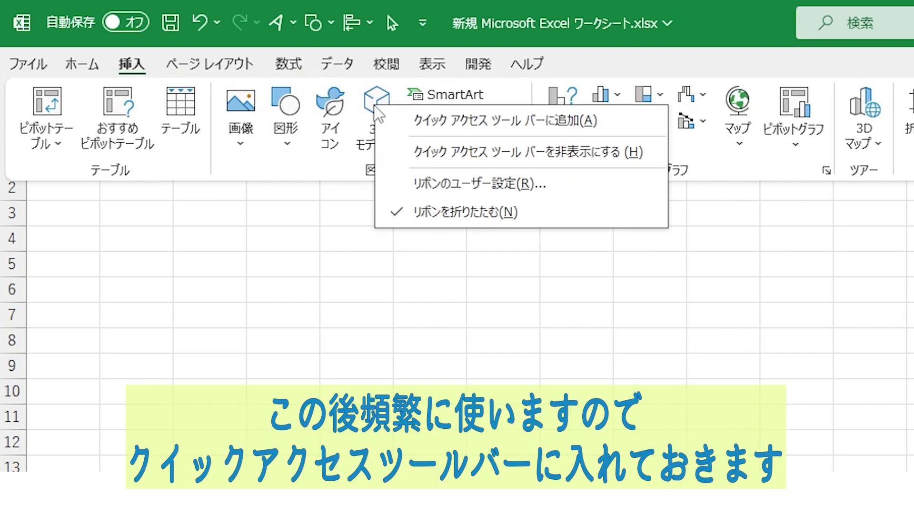
click(531, 122)
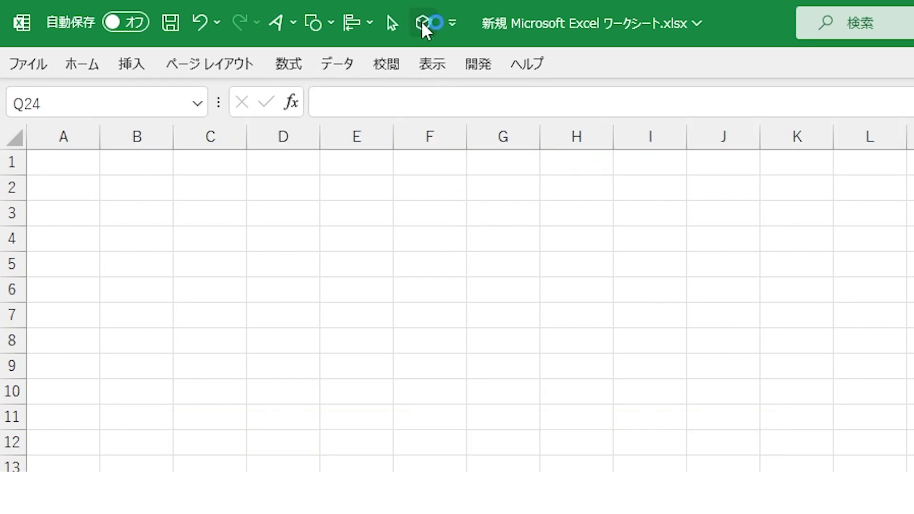
click(421, 21)
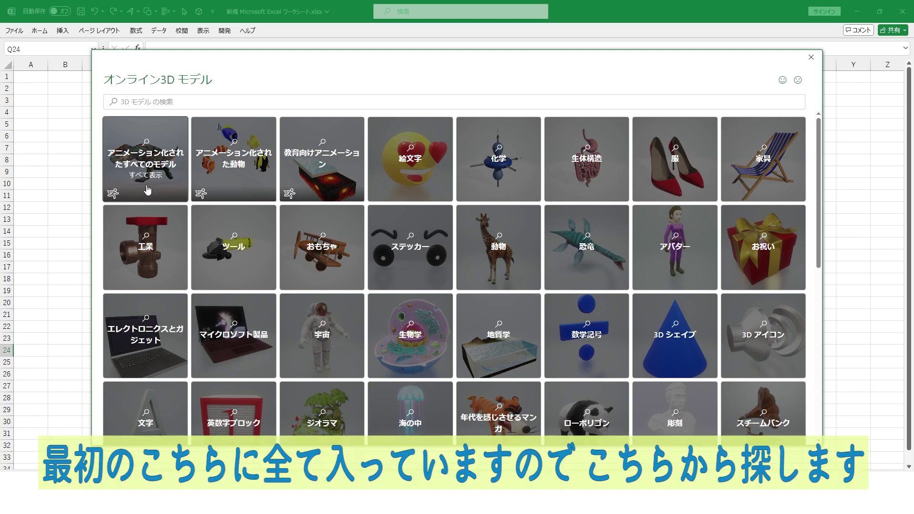
Insert the animated hamburger 3D model from the animated models category
click(148, 190)
scroll(465, 314, down, 2)
scroll(499, 197, down, 4)
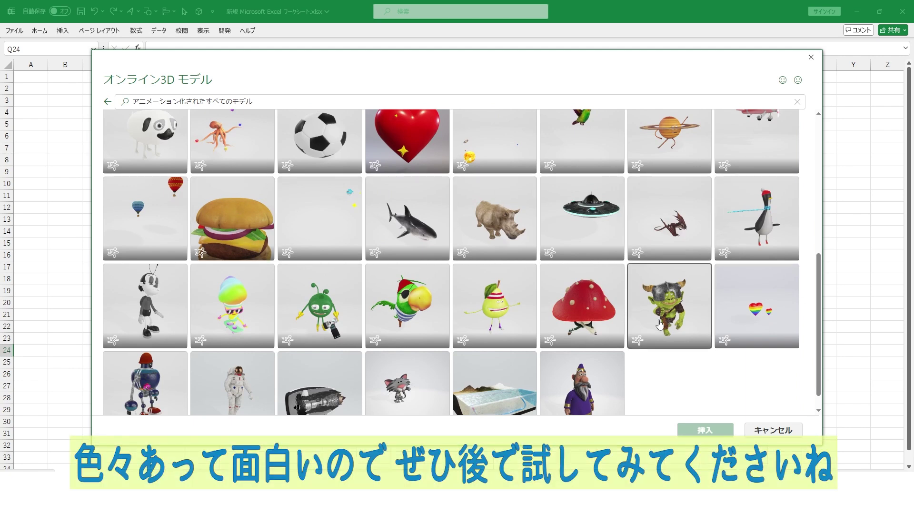
scroll(572, 366, up, 4)
scroll(543, 357, up, 3)
scroll(514, 343, down, 2)
scroll(489, 333, down, 3)
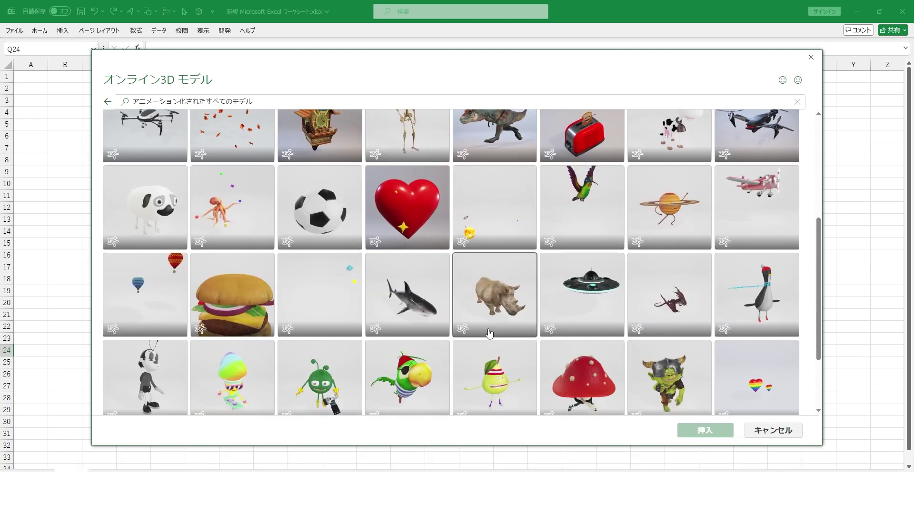
click(248, 294)
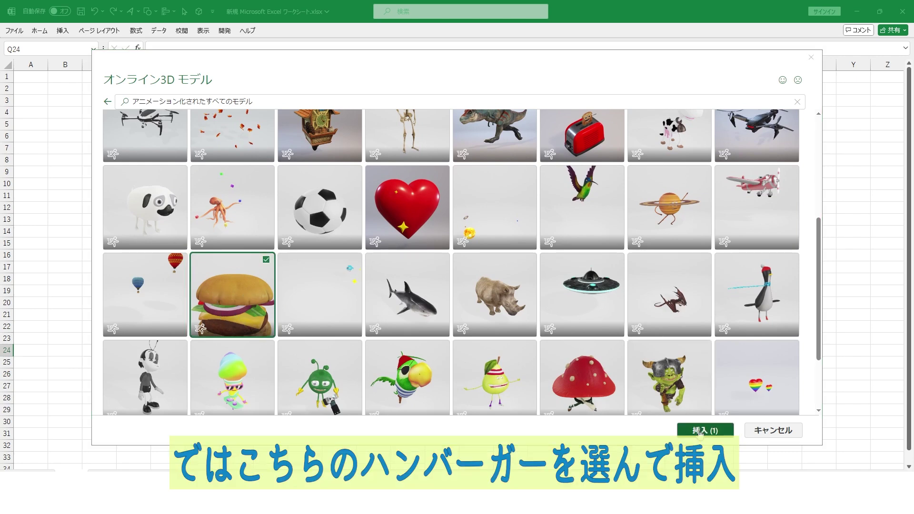
click(700, 431)
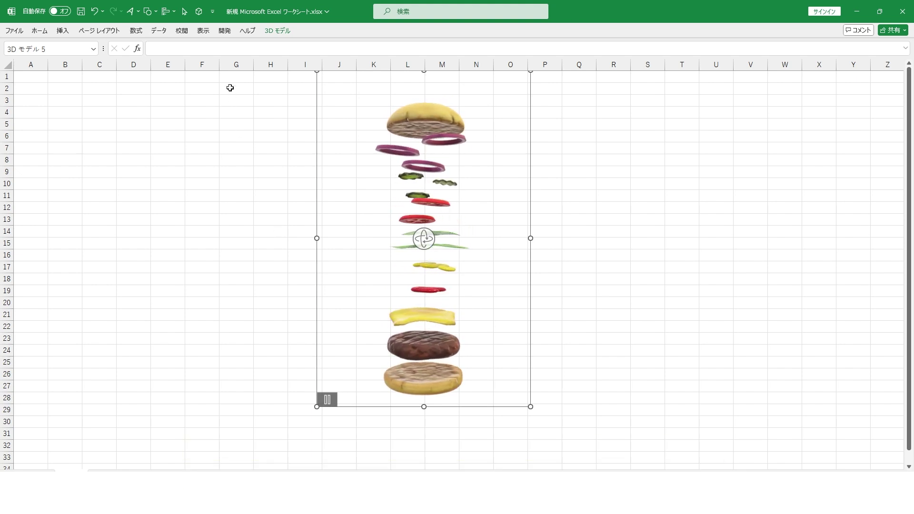
click(278, 31)
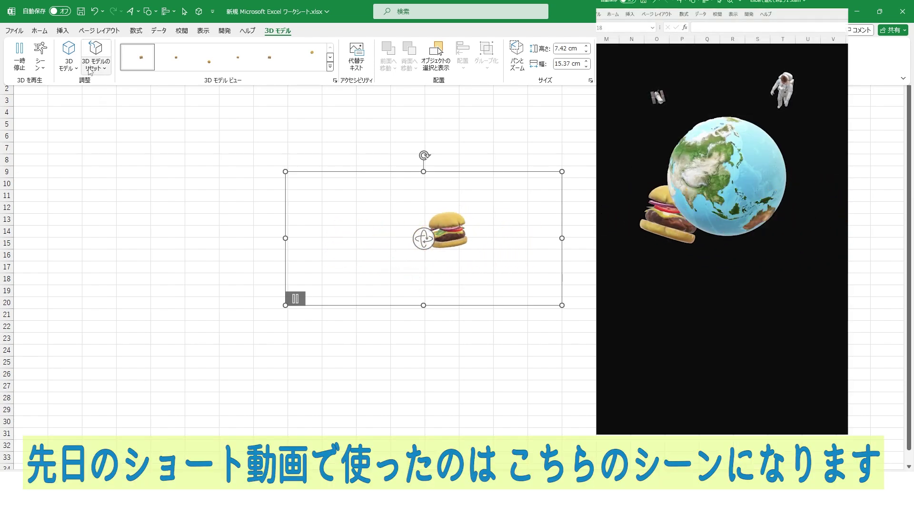
Switch the hamburger model to Scene 3, its scattered explosion animation, then deselect it
click(40, 57)
click(98, 107)
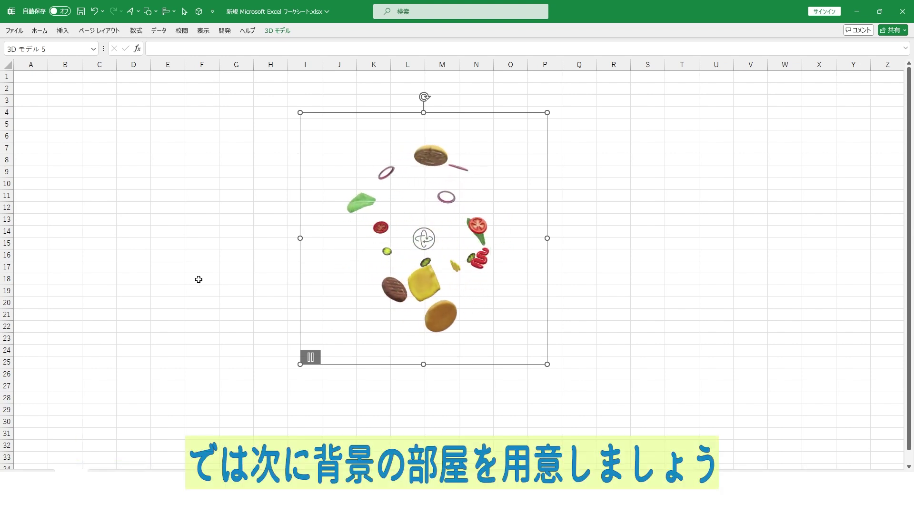
click(199, 280)
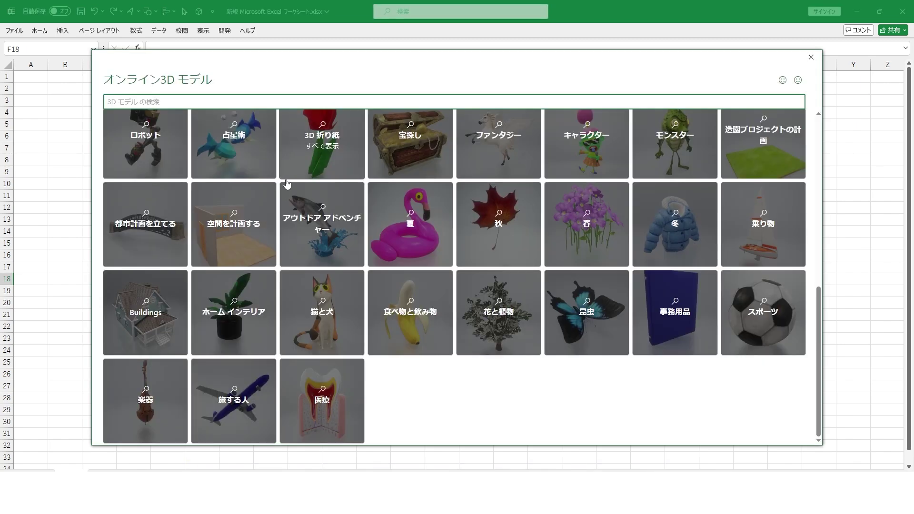
Insert the space-planning room model, rotated to show its door and window, and enlarge it across the sheet
click(258, 241)
click(659, 264)
click(706, 439)
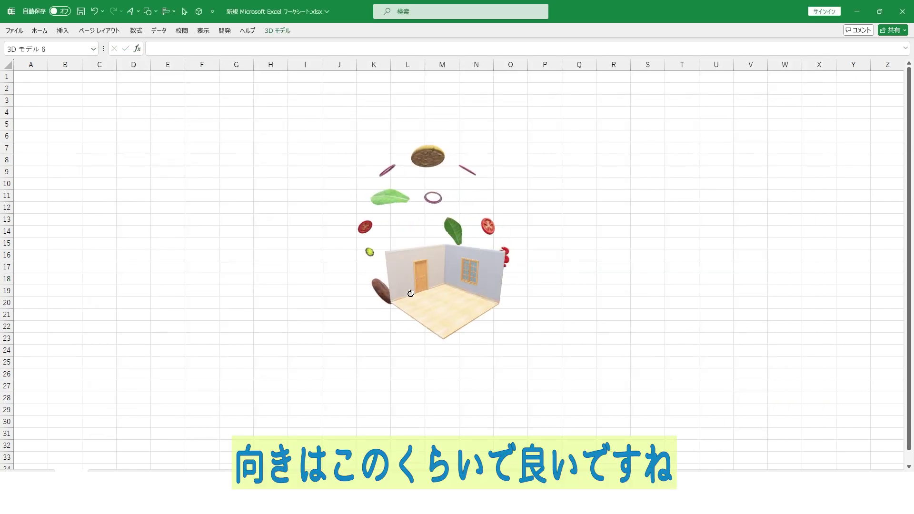
drag(446, 279, 444, 276)
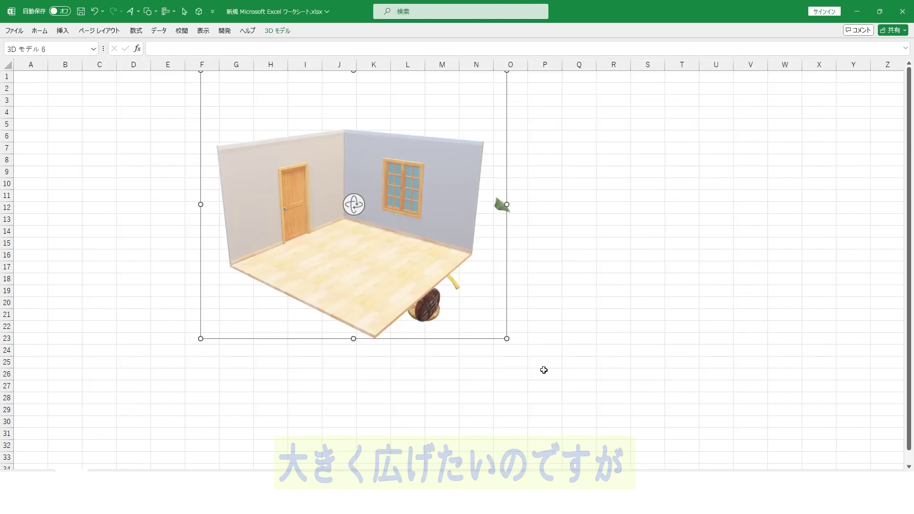
drag(507, 338, 706, 413)
scroll(707, 412, up, 1)
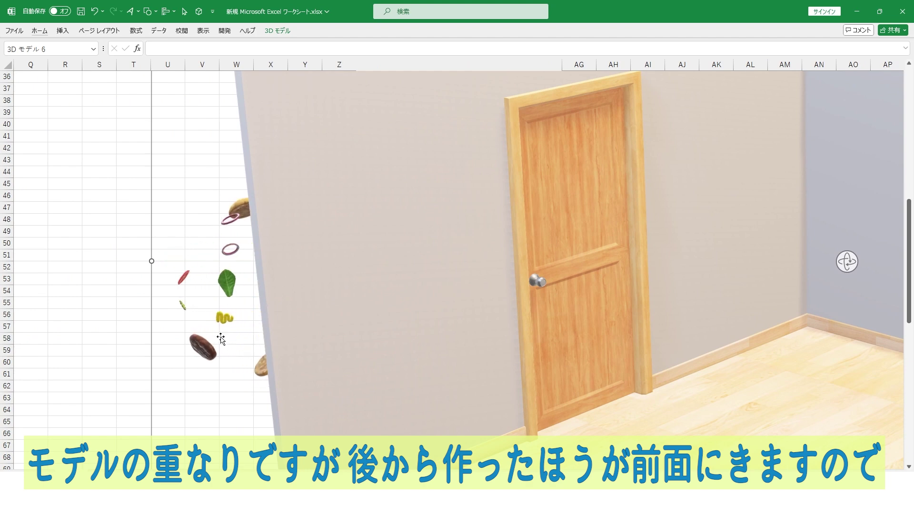
Bring the hamburger model in front of the room model
click(114, 337)
click(233, 376)
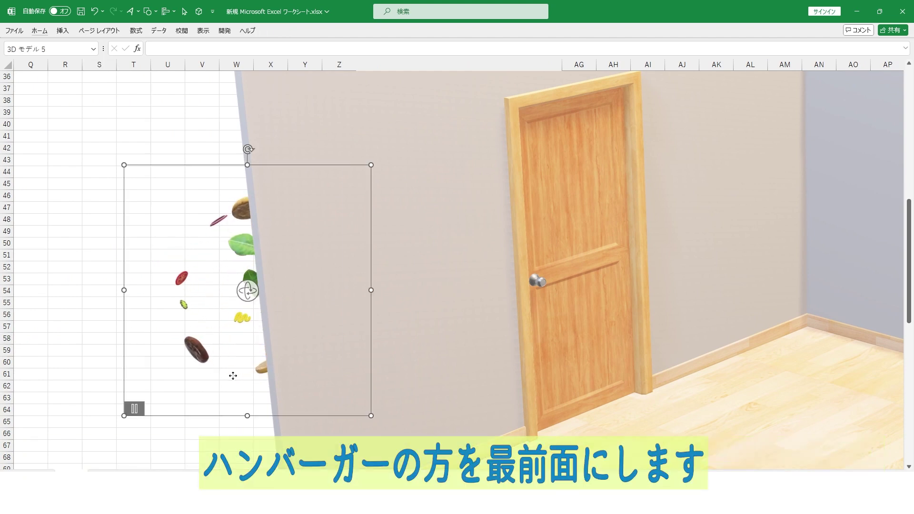
right_click(233, 376)
click(269, 256)
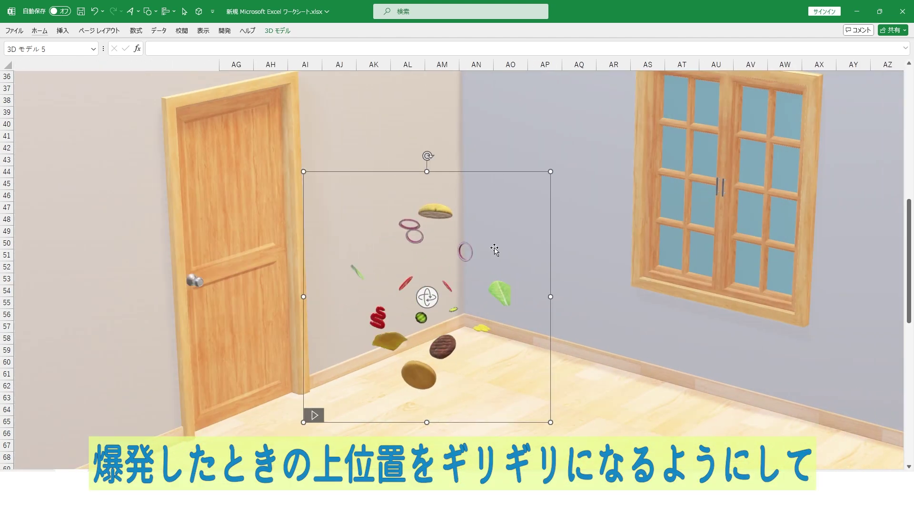
Move the hamburger onto the room's floor and enlarge its frame
drag(491, 381, 520, 271)
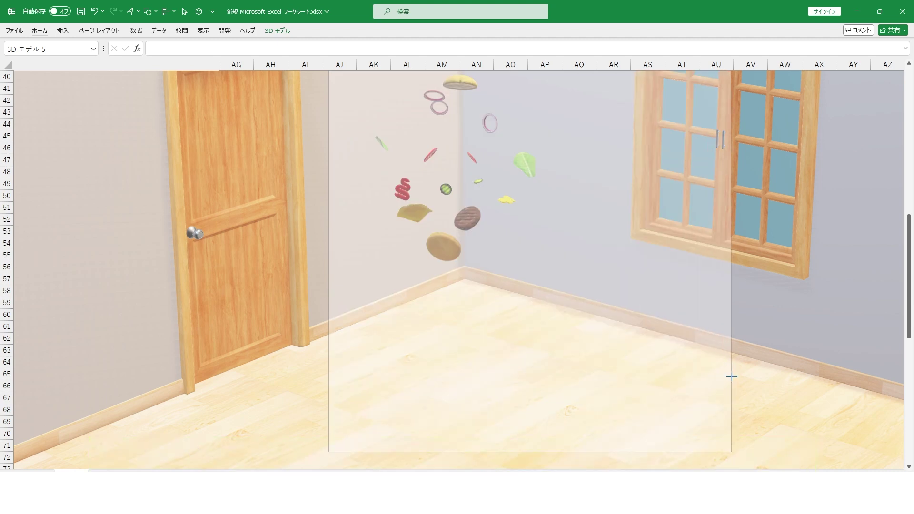
drag(652, 456, 586, 441)
drag(666, 437, 676, 447)
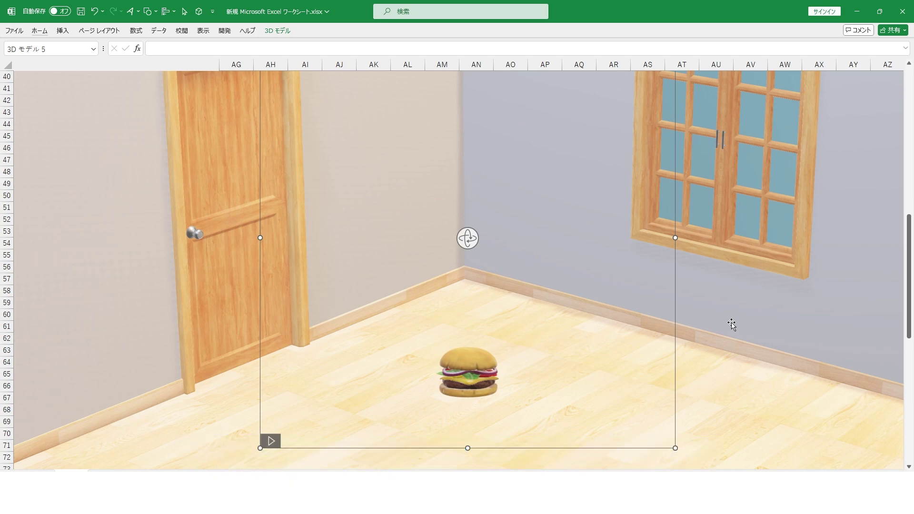
click(200, 11)
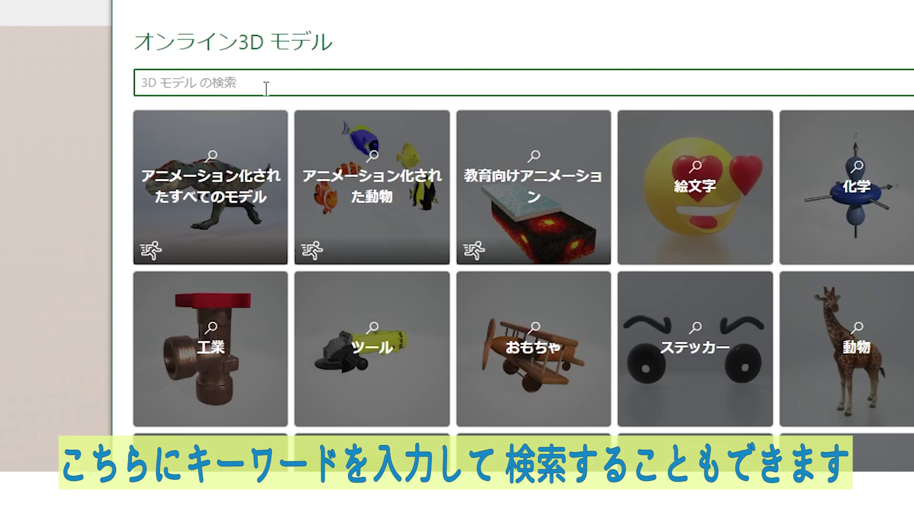
Search the 3D catalogue for 机 and insert the round wooden table
text(机)
key(Return)
key(Return)
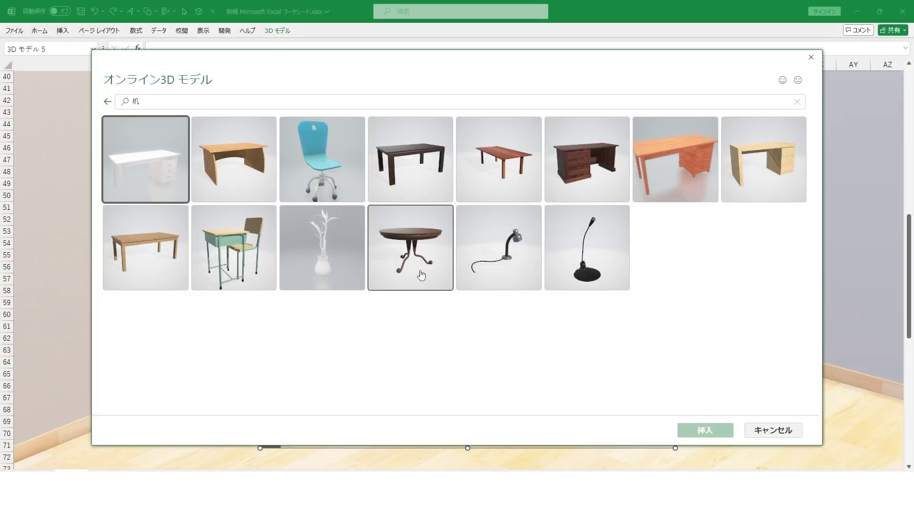
click(427, 271)
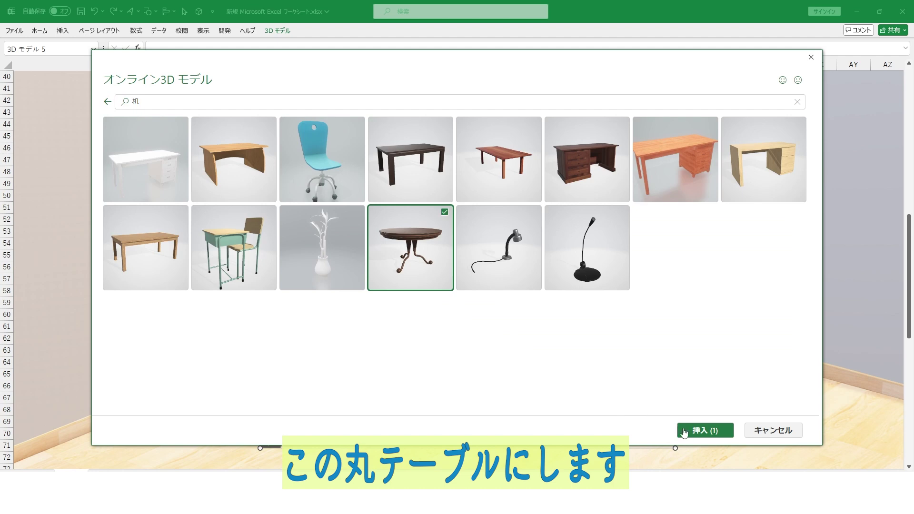
click(684, 431)
Move the table under the hamburger, then enlarge and tilt it to fit the floor
drag(474, 261, 481, 381)
drag(507, 418, 563, 429)
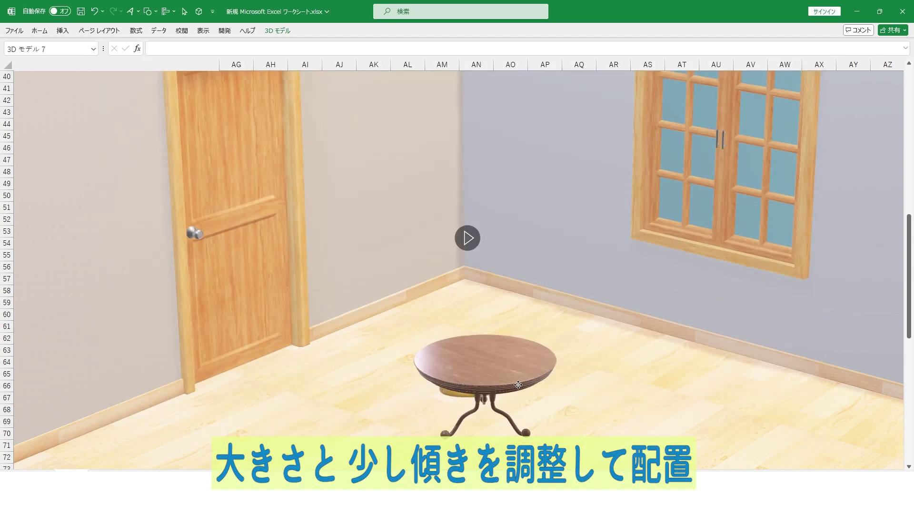
drag(519, 384, 517, 402)
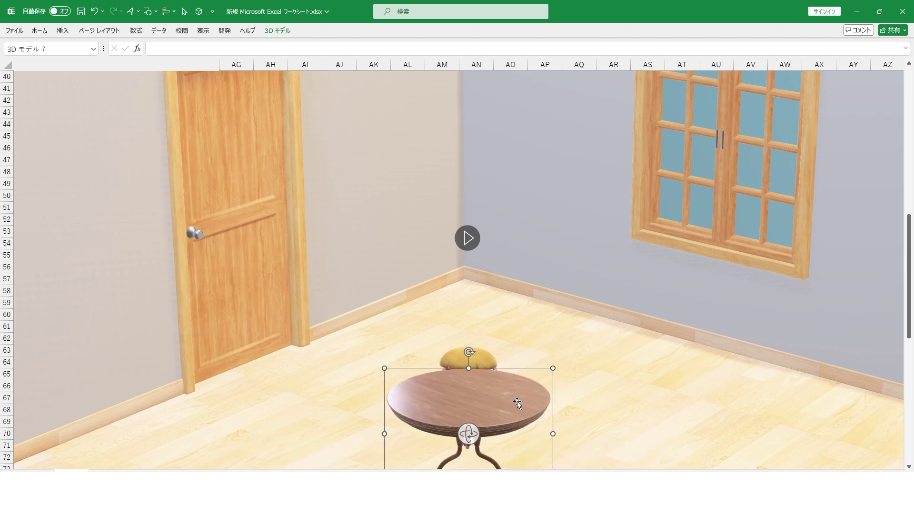
click(199, 11)
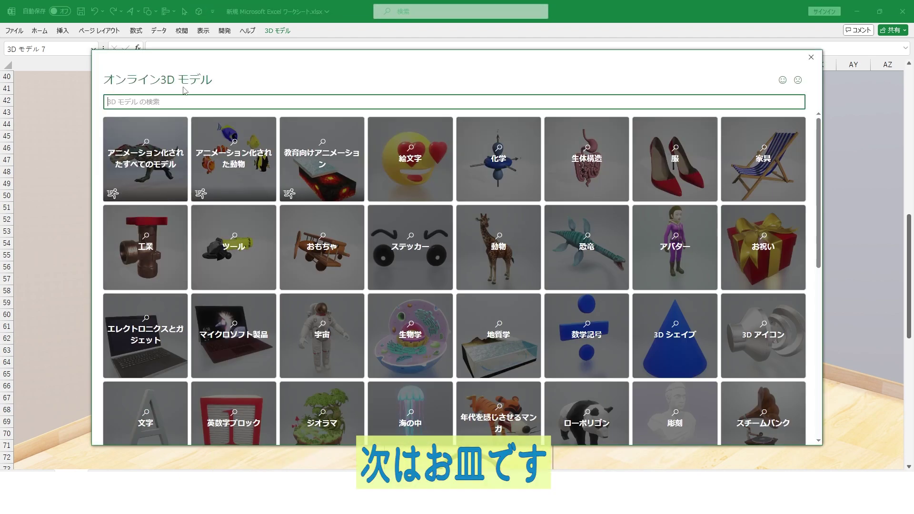
Insert the plate with fork and knife found via お皿, then bring the hamburger in front of it
text(お皿)
key(Return)
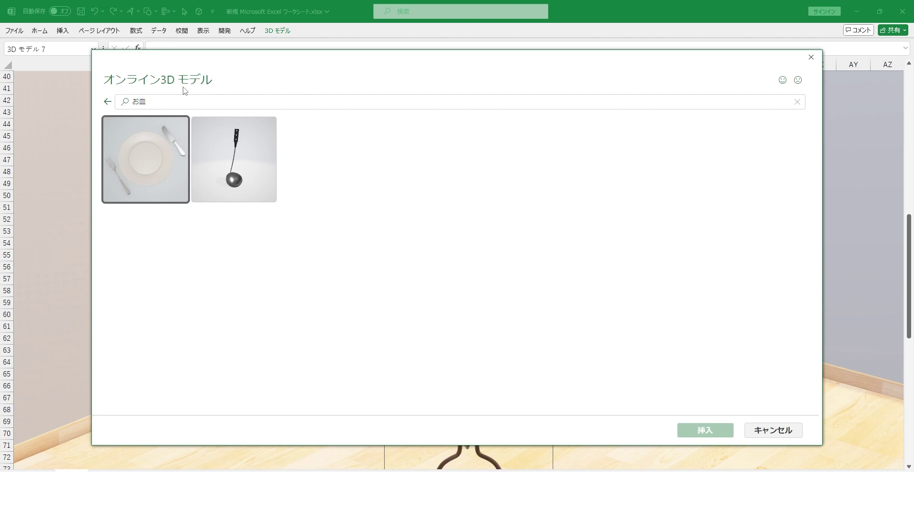
click(705, 431)
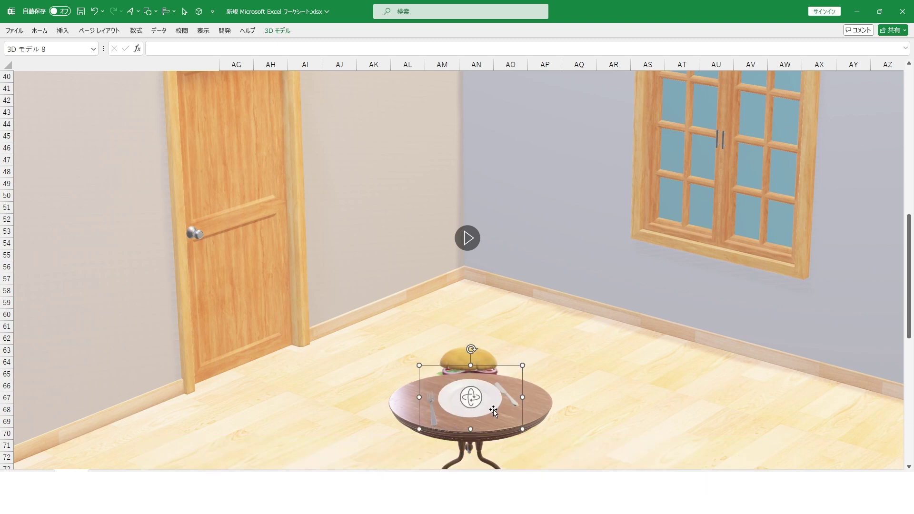
right_click(486, 351)
click(540, 230)
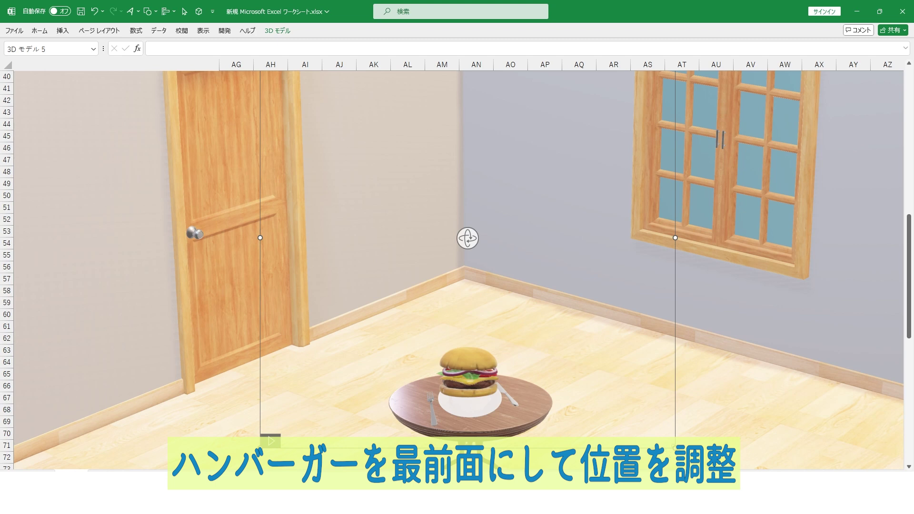
Lower the hamburger onto the plate, play its explosion animation, then deselect it
drag(496, 364, 495, 368)
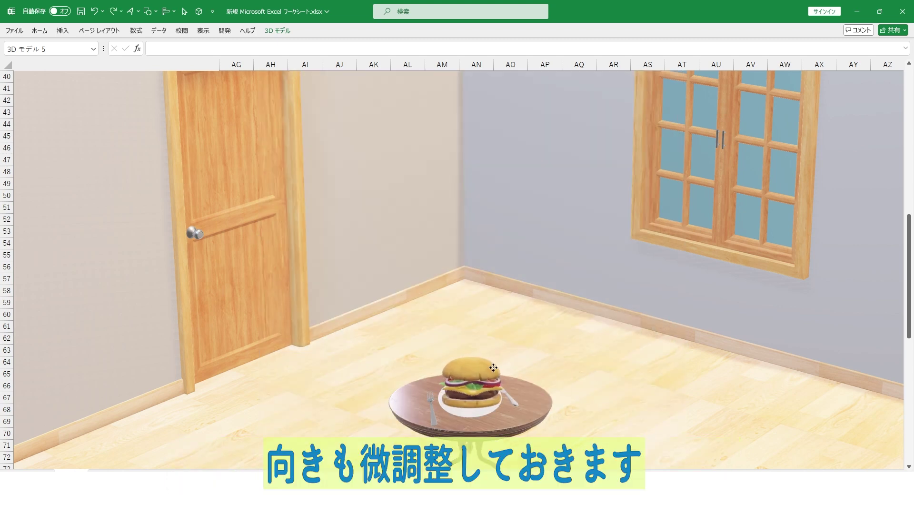
drag(496, 325, 496, 333)
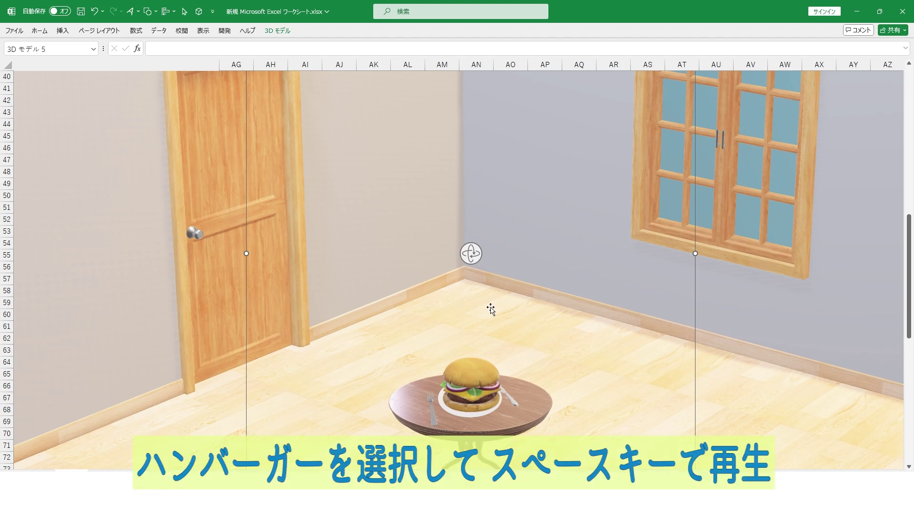
key(space)
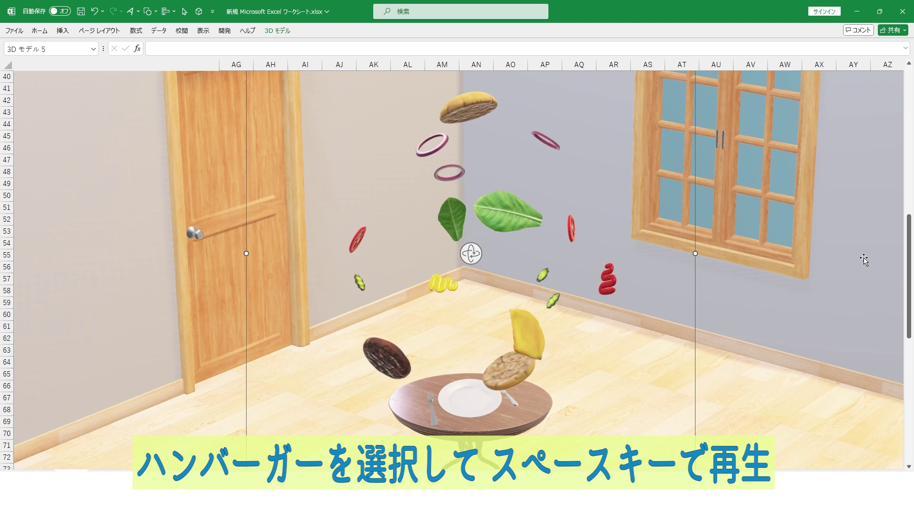
key(Escape)
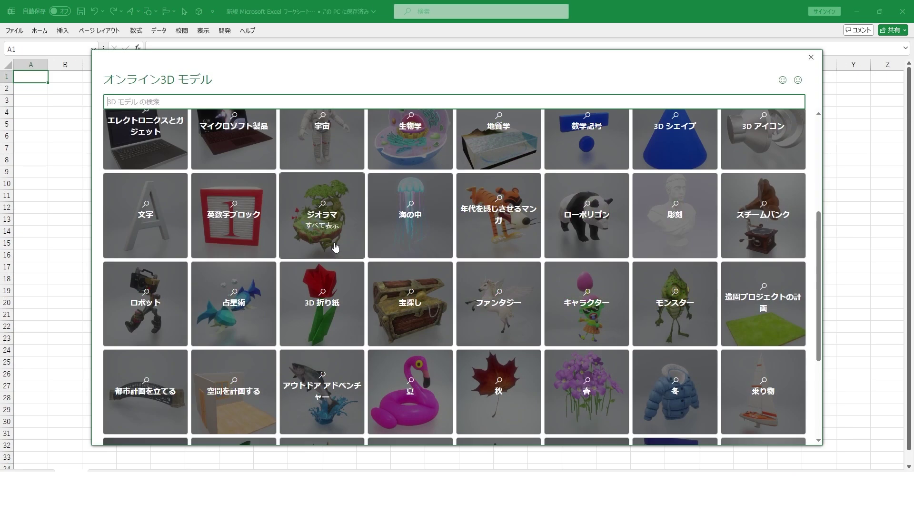
Insert the grassy floating island from the ジオラマ category and tilt it to show its rocky underside
click(336, 248)
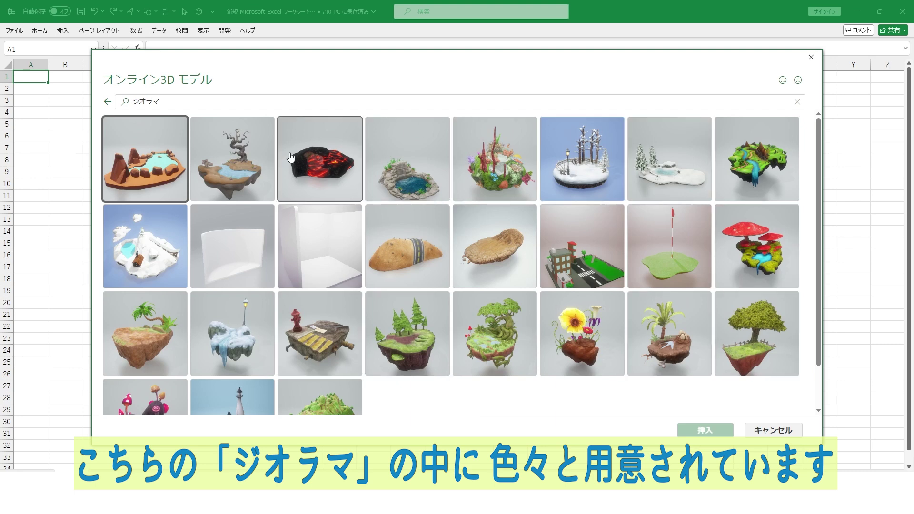
scroll(267, 196, down, 2)
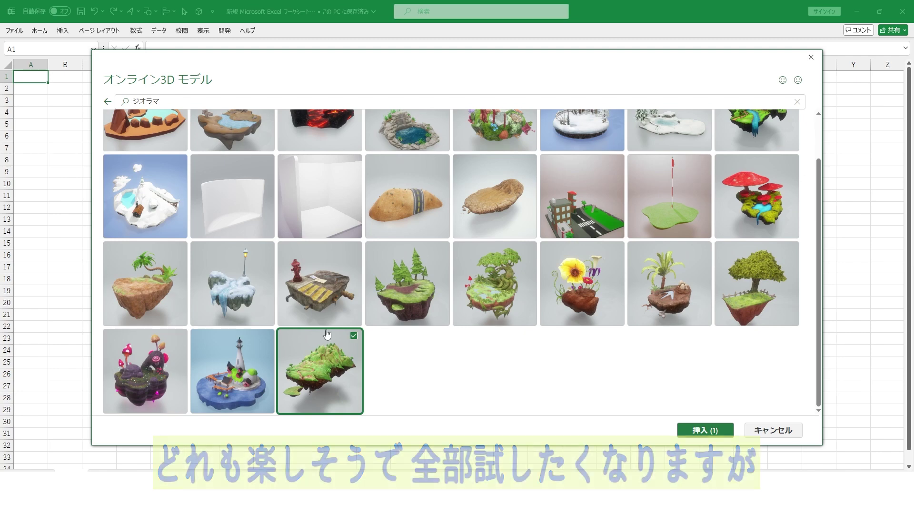
click(700, 433)
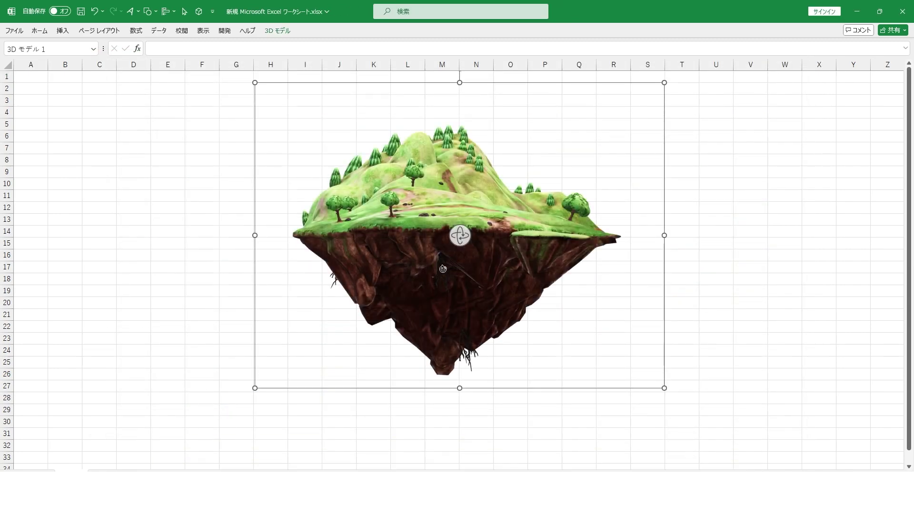
mouse_move(368, 288)
mouse_down()
mouse_move(318, 201)
mouse_move(390, 178)
mouse_up()
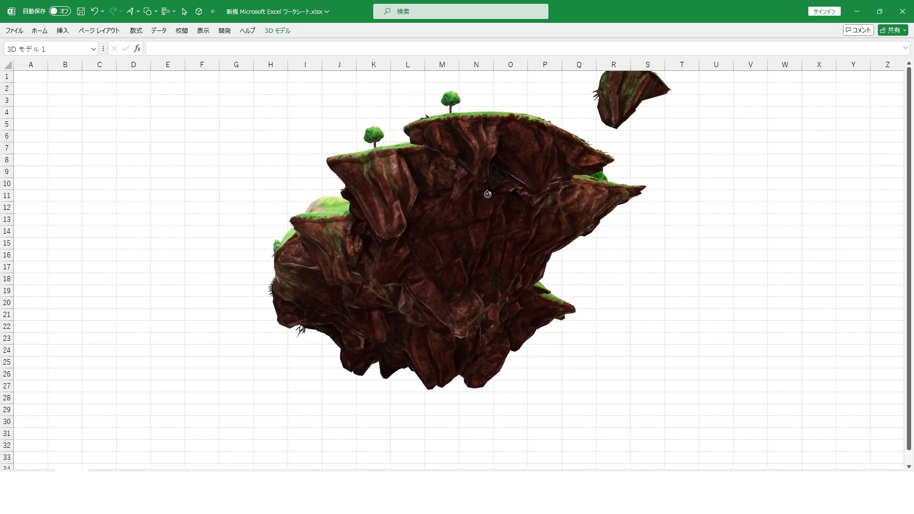
Rotate the island to a top-down view of its grass and move it further onto the sheet
drag(442, 178, 631, 356)
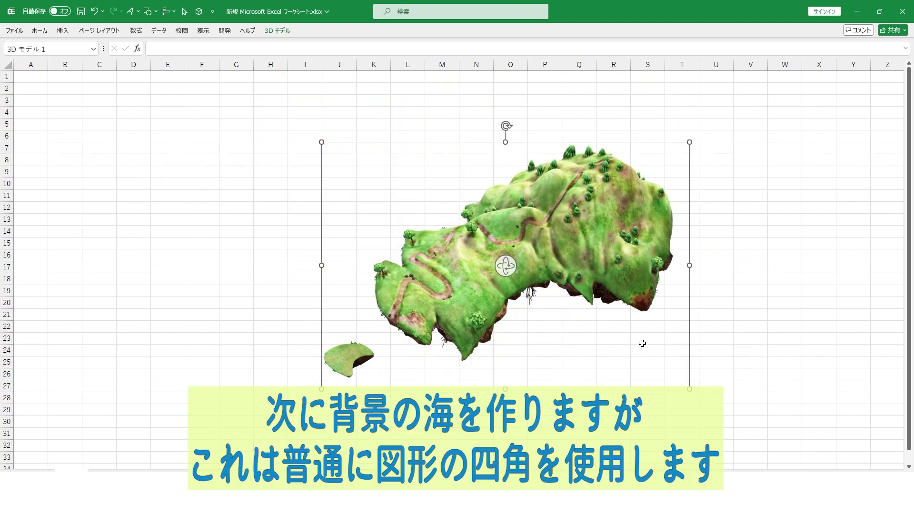
click(716, 346)
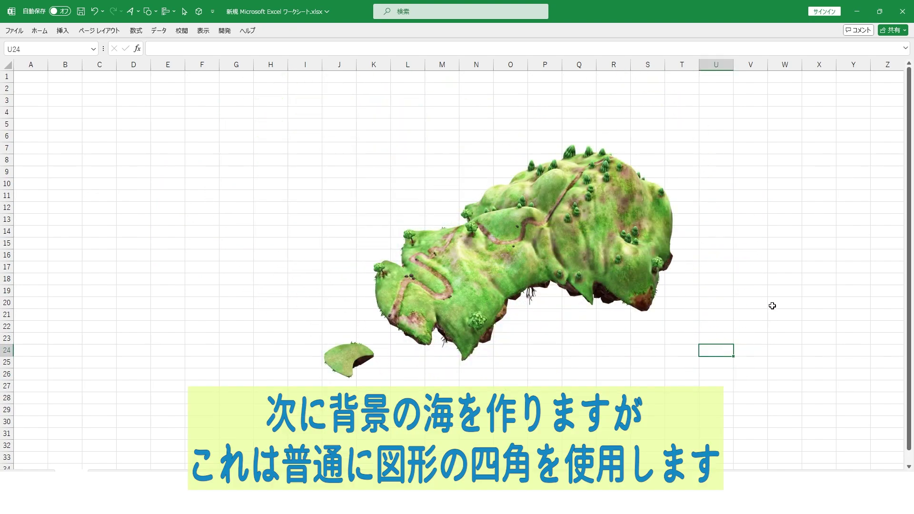
scroll(758, 294, down, 5)
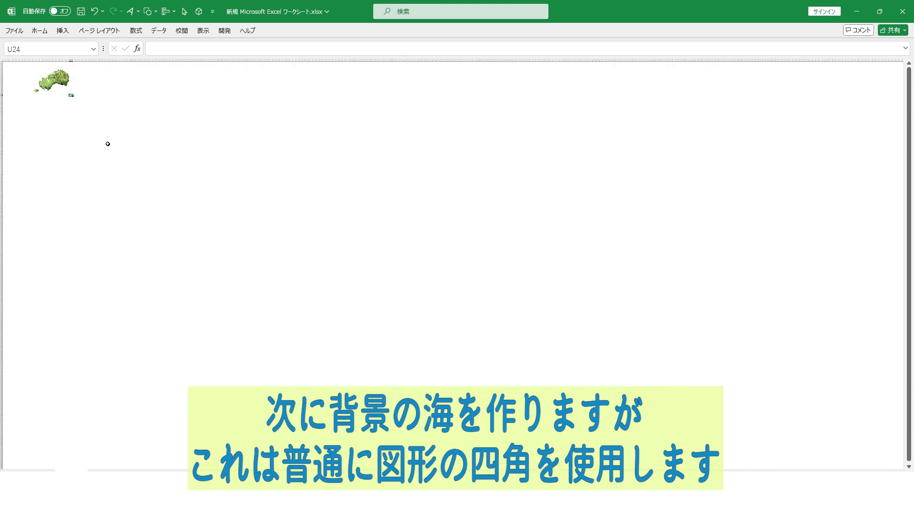
drag(55, 86, 136, 154)
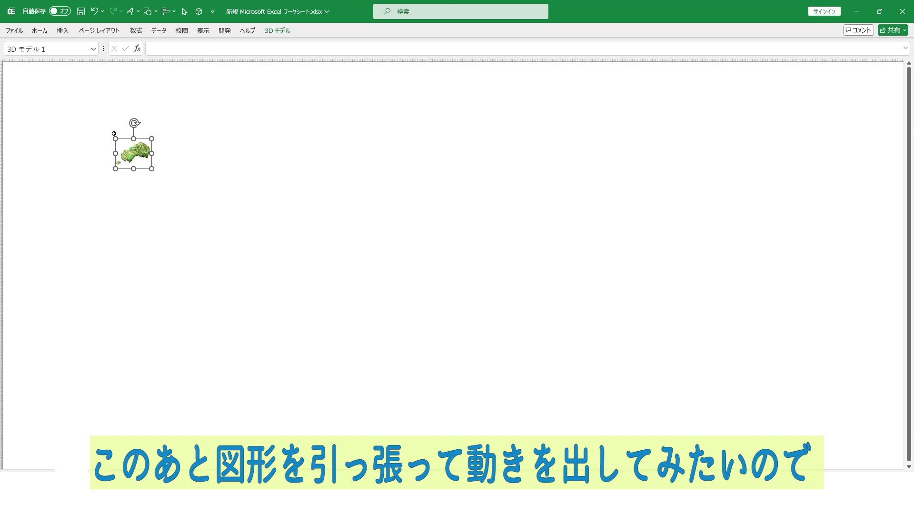
Draw a large rectangle across the sheet behind the island
click(151, 11)
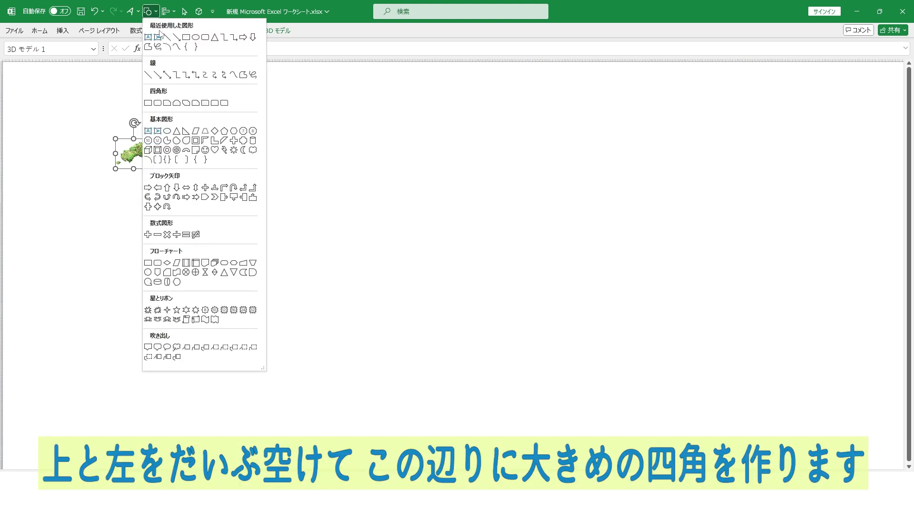
click(185, 38)
drag(31, 91, 307, 288)
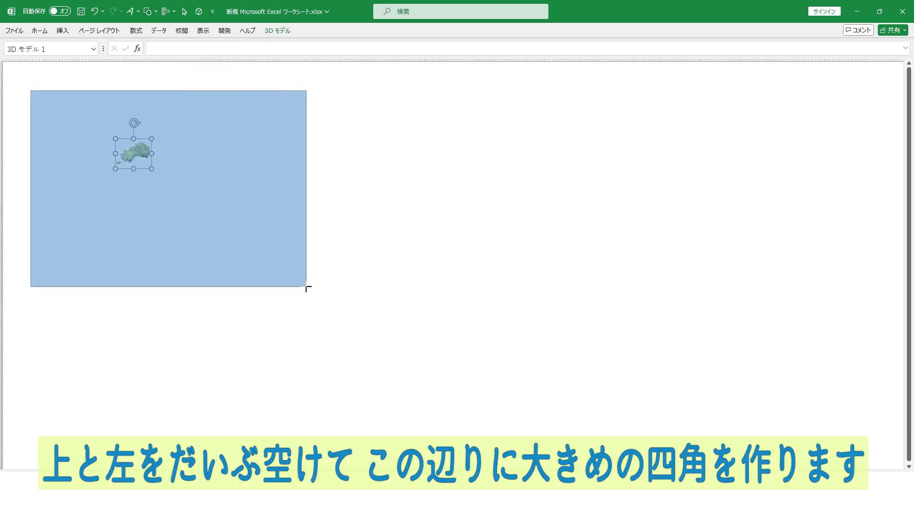
drag(307, 288, 280, 309)
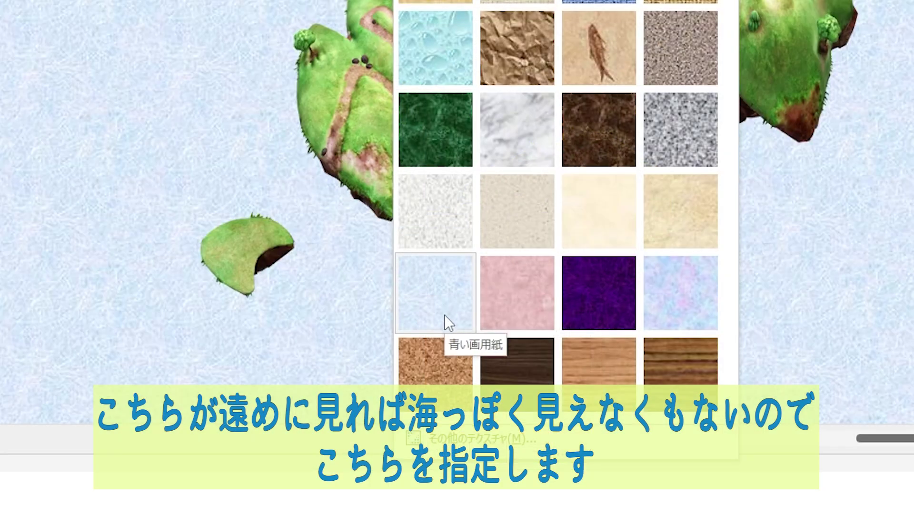
Fill the rectangle with the 青い画用紙 blue paper texture and recolour it a brighter blue
click(445, 315)
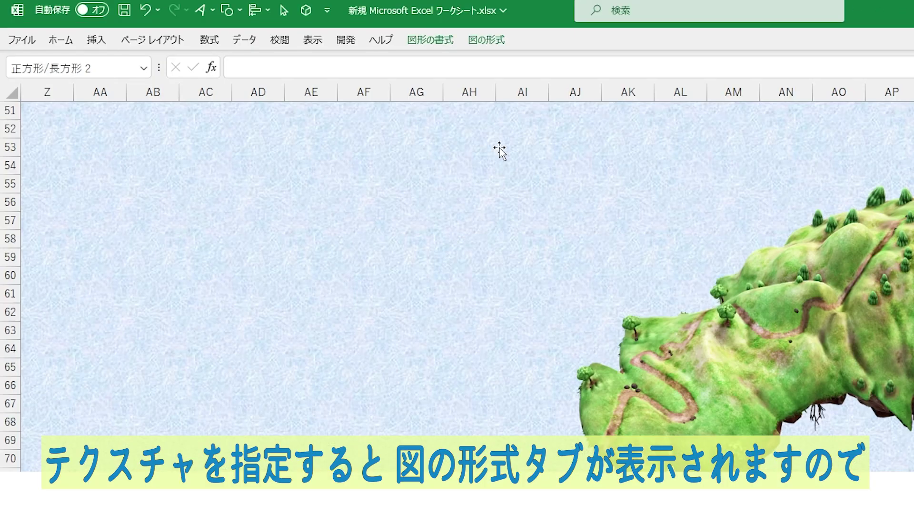
click(488, 45)
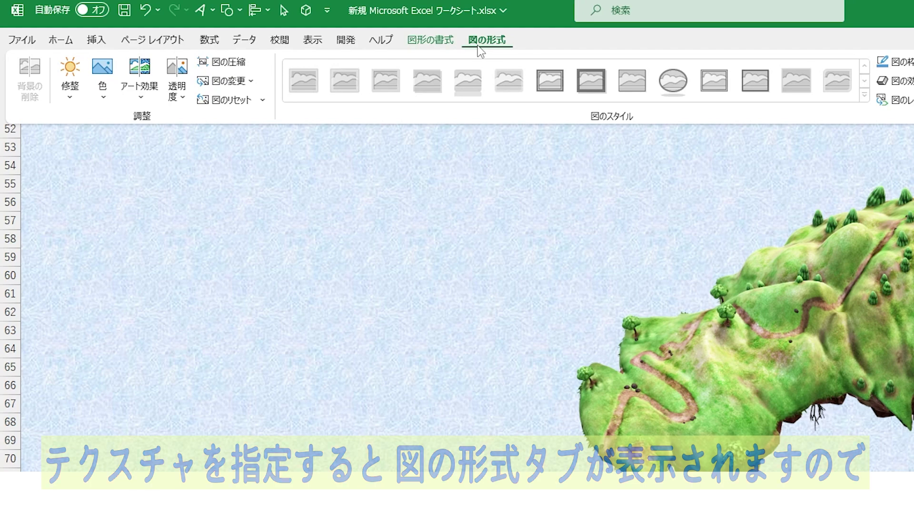
click(102, 78)
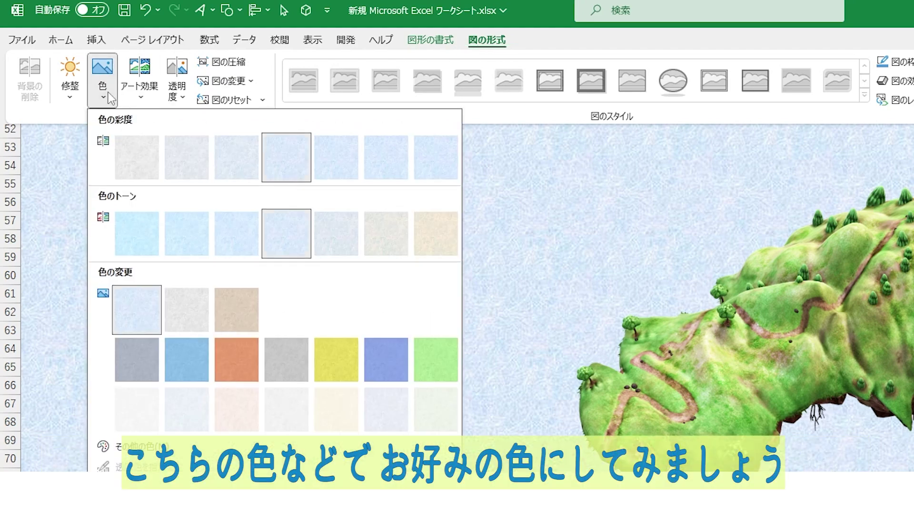
click(185, 241)
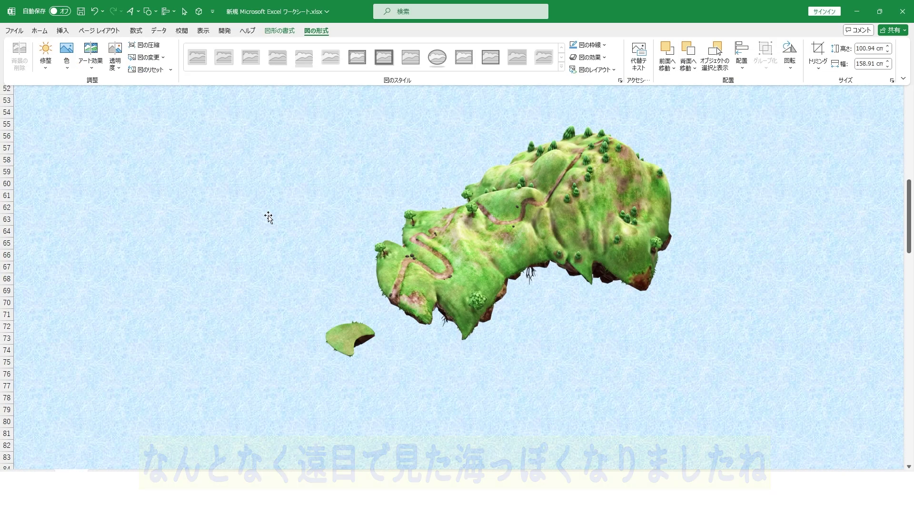
click(269, 217)
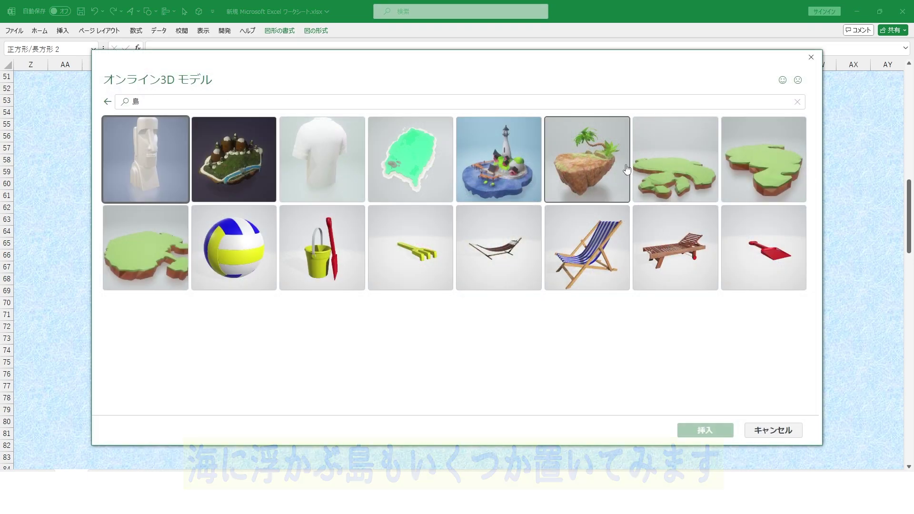
Select three island models in the catalogue and insert them together
click(700, 171)
click(764, 159)
click(157, 273)
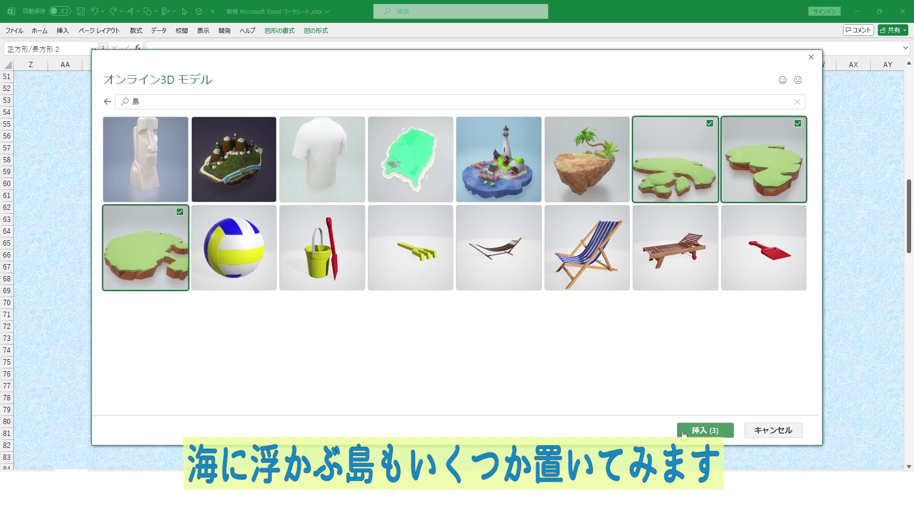
click(706, 430)
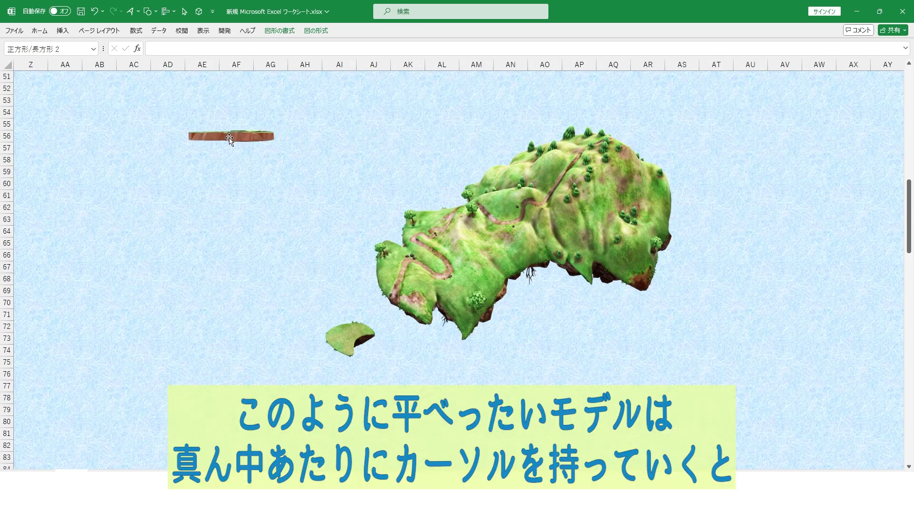
Scatter the islands across the sea around the main island, rotating them to top views
mouse_move(240, 138)
mouse_down()
mouse_move(222, 248)
mouse_move(200, 225)
mouse_move(209, 275)
mouse_up()
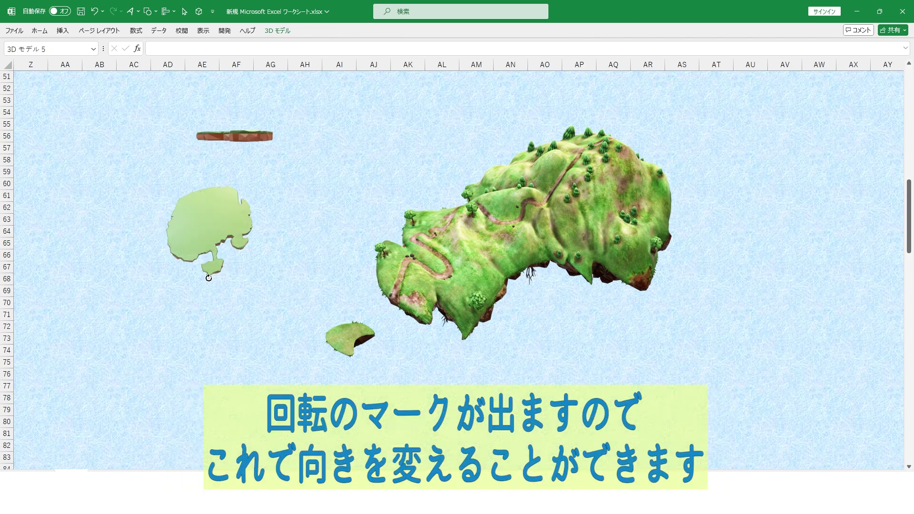
drag(229, 197, 188, 186)
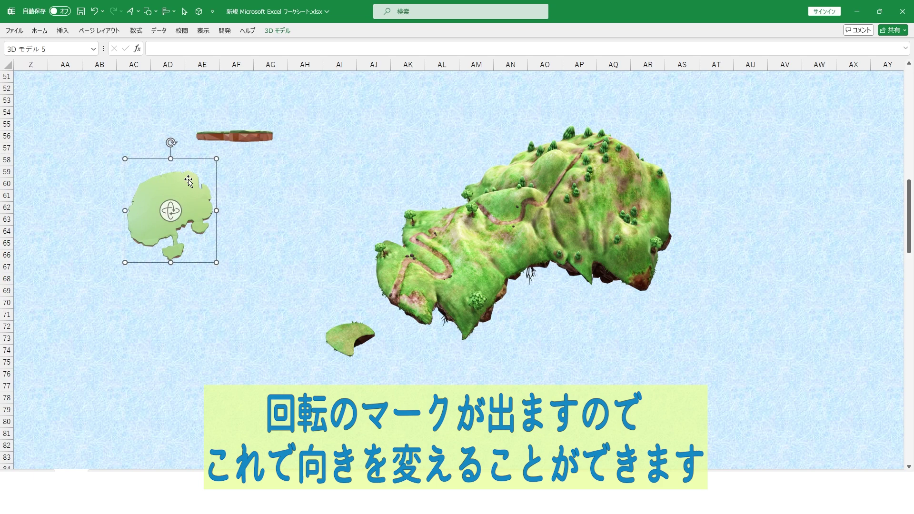
drag(235, 137, 297, 216)
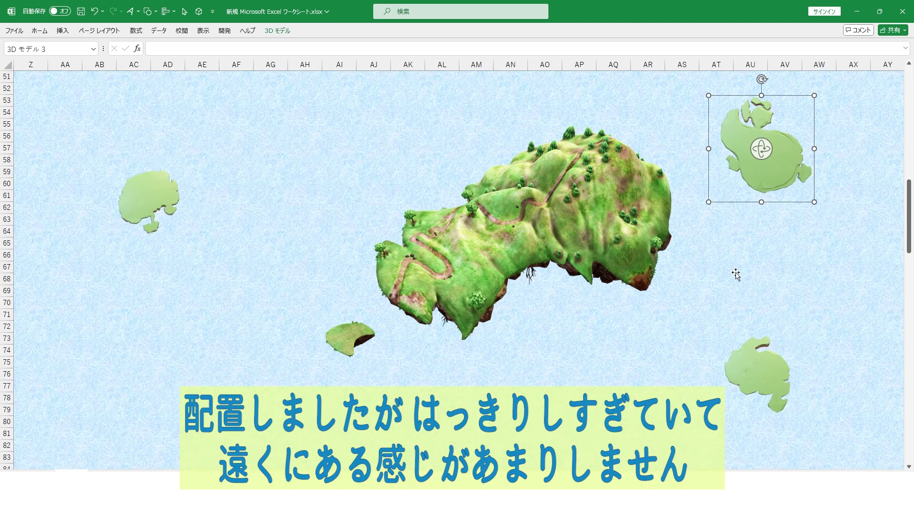
click(764, 268)
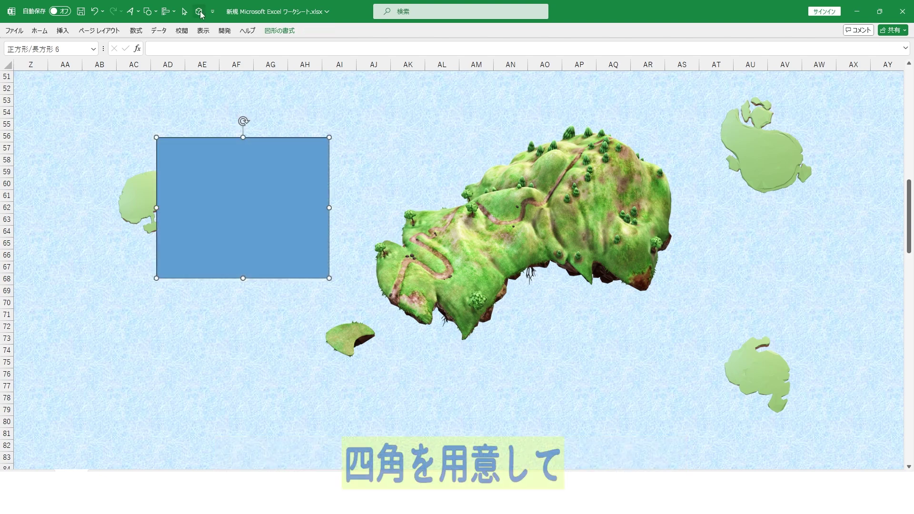
Make the rectangle white with no outline and 73% transparency
click(287, 31)
click(373, 45)
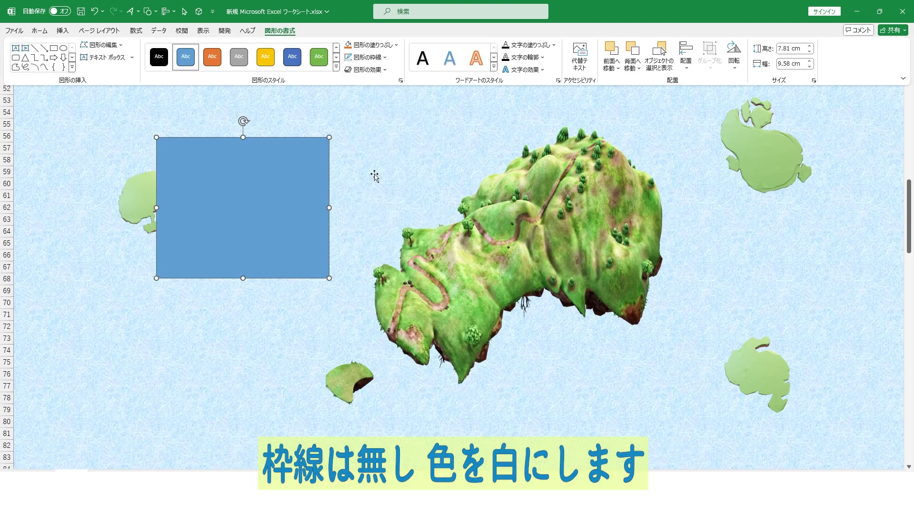
click(362, 46)
click(353, 95)
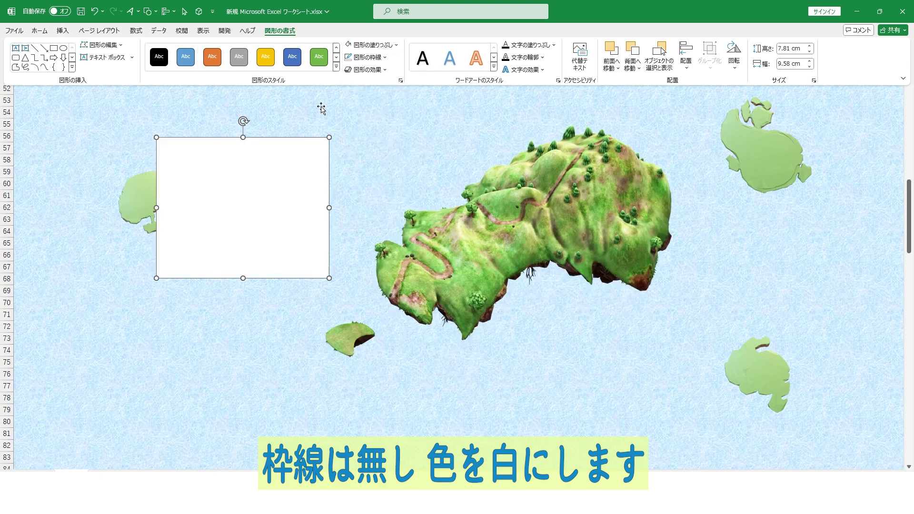
click(332, 217)
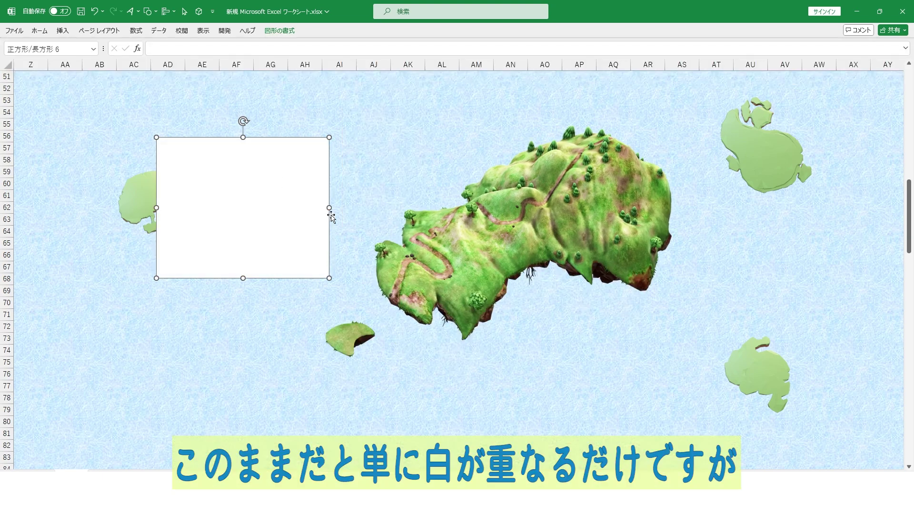
mouse_move(288, 206)
mouse_down()
mouse_move(354, 196)
mouse_move(280, 198)
mouse_up()
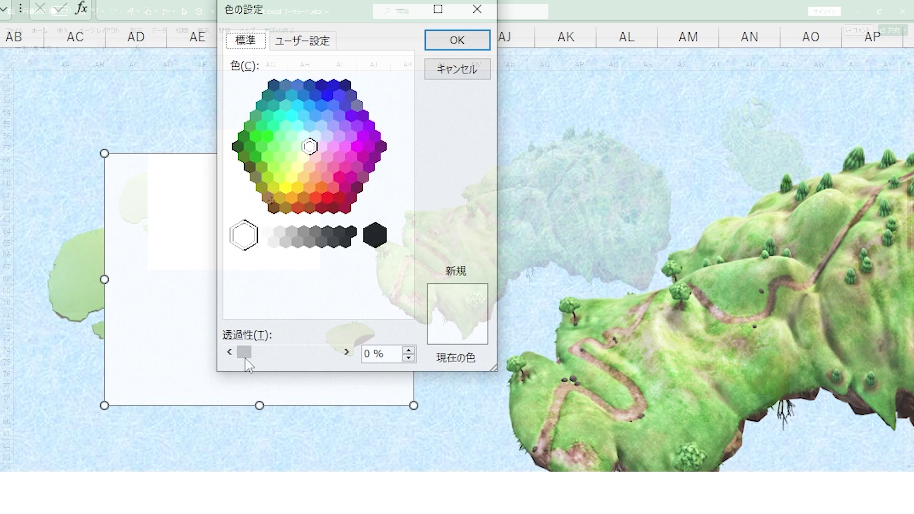
mouse_move(247, 353)
mouse_down()
mouse_move(274, 365)
mouse_move(308, 362)
mouse_up()
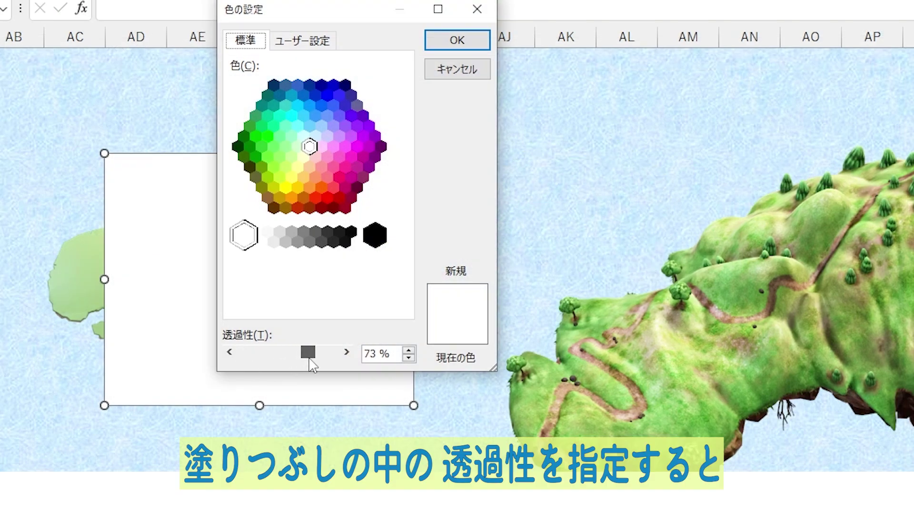
click(476, 41)
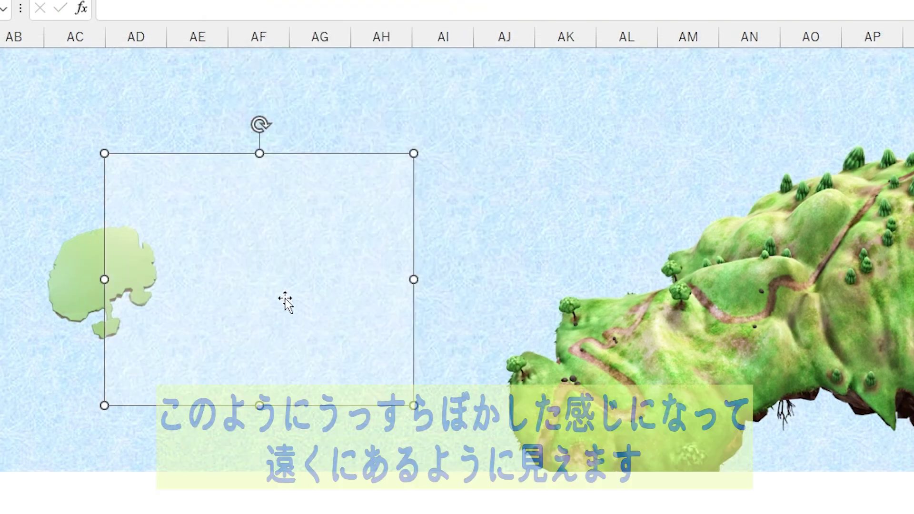
Move the hazy rectangle up and left so it covers the whole scene
key(Escape)
drag(222, 303, 184, 305)
click(175, 304)
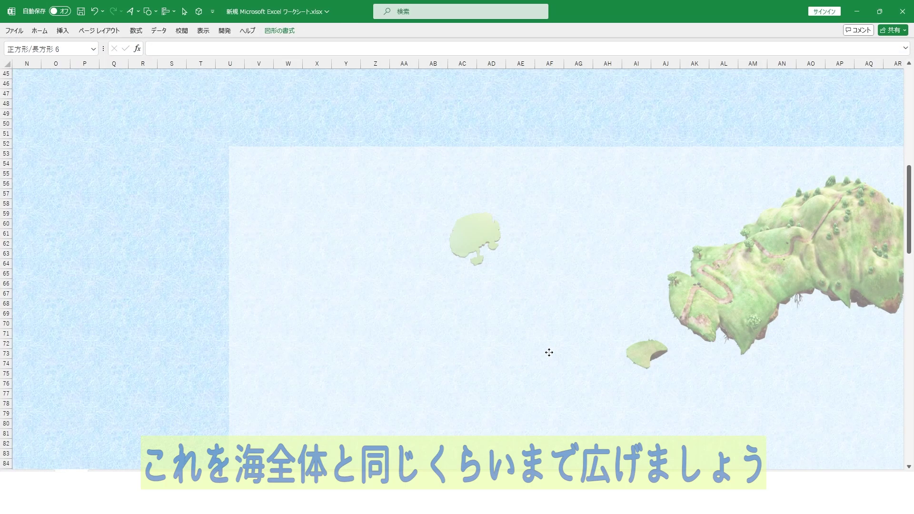
mouse_move(547, 351)
mouse_down()
mouse_move(487, 295)
mouse_move(402, 253)
mouse_move(280, 231)
mouse_up()
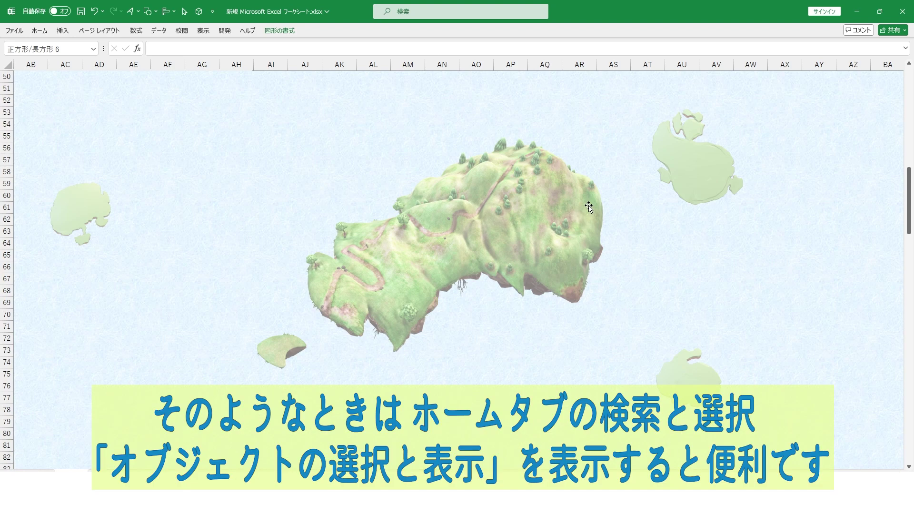
Open the Selection pane and drag 空の島 to the top of the object list
click(39, 31)
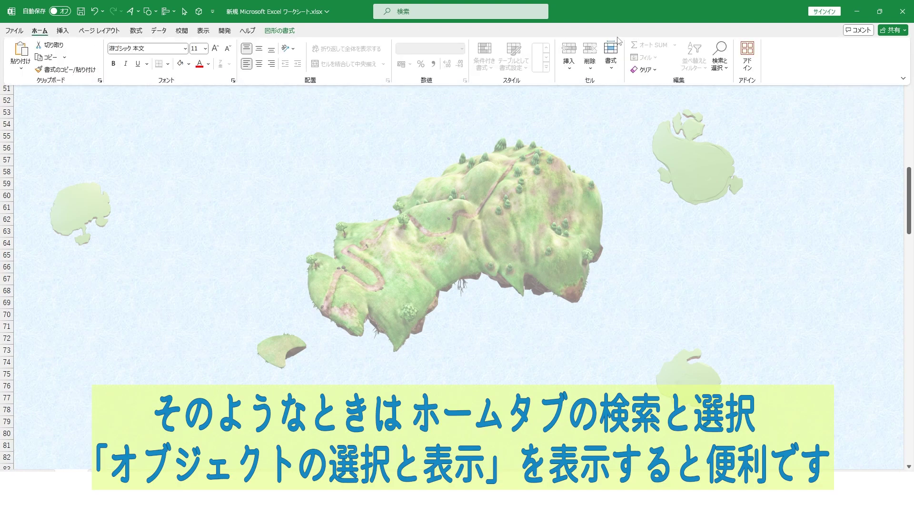
click(719, 55)
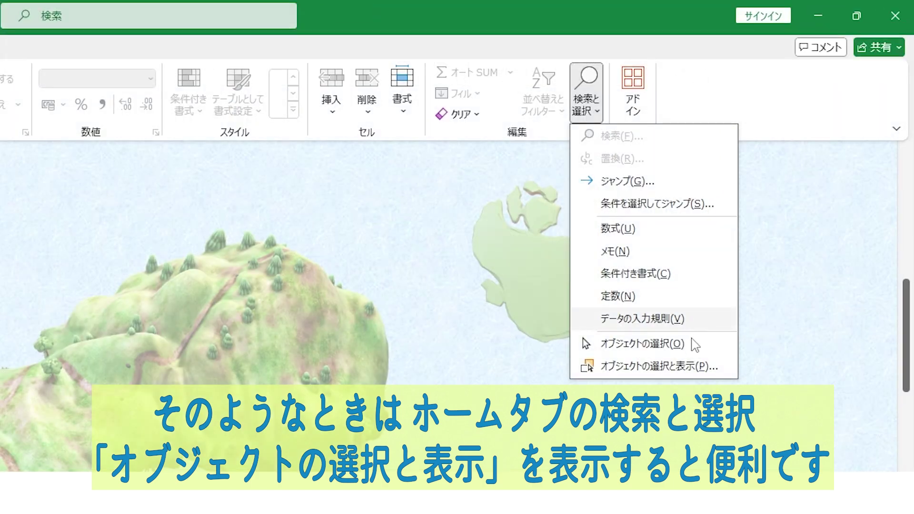
click(691, 368)
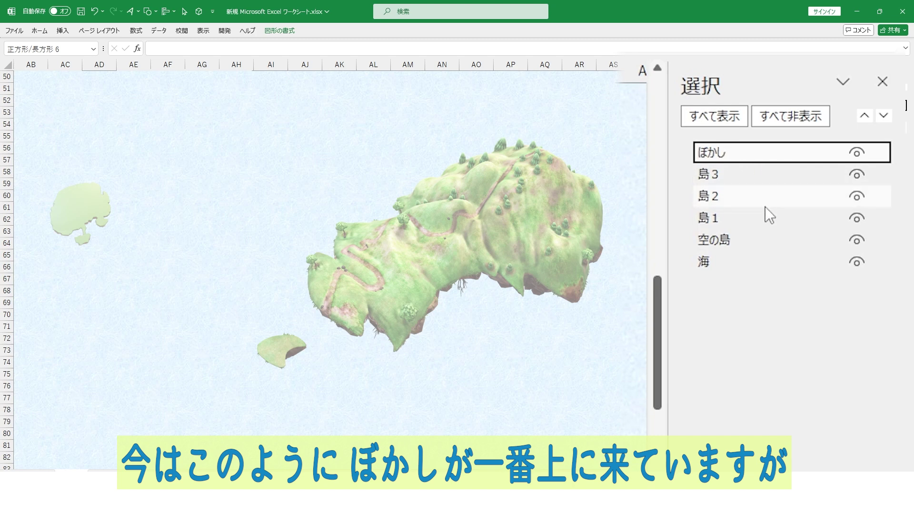
click(734, 240)
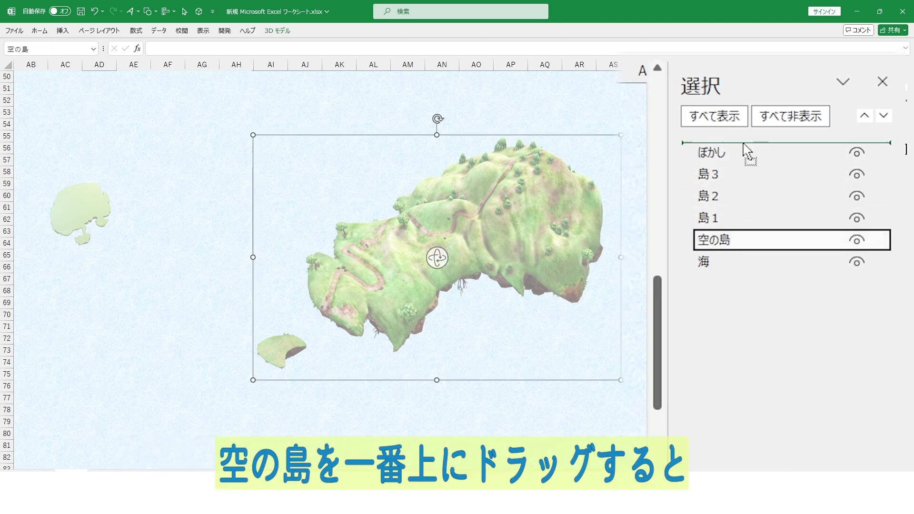
drag(734, 240, 746, 150)
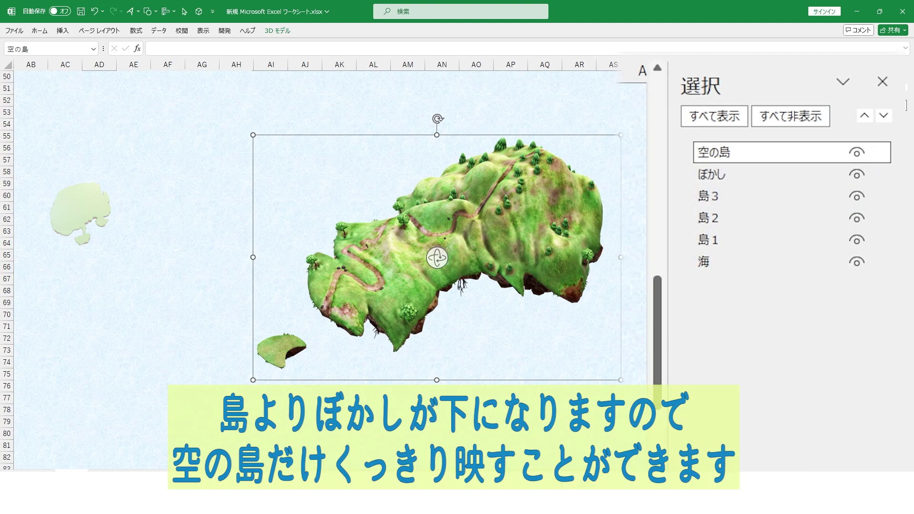
After trying Send to Back on the island, drag 空の島 back to the top of the stack
click(712, 174)
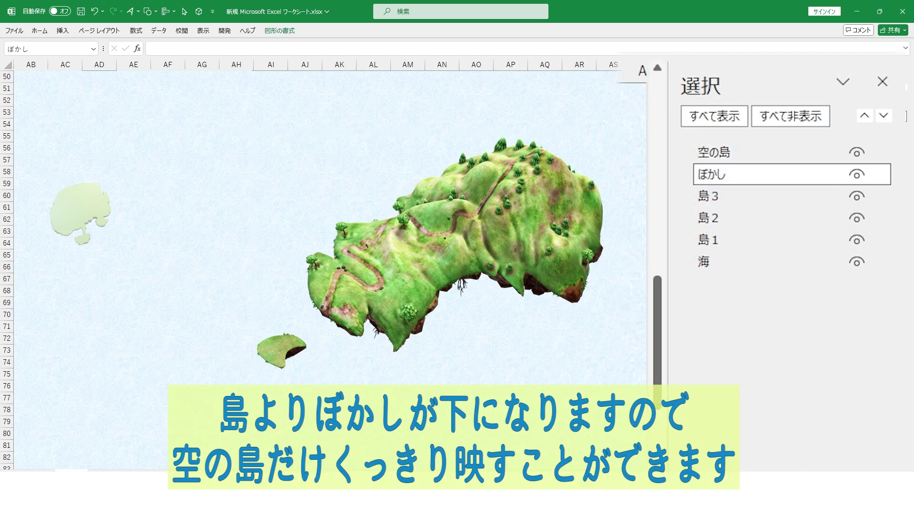
click(510, 243)
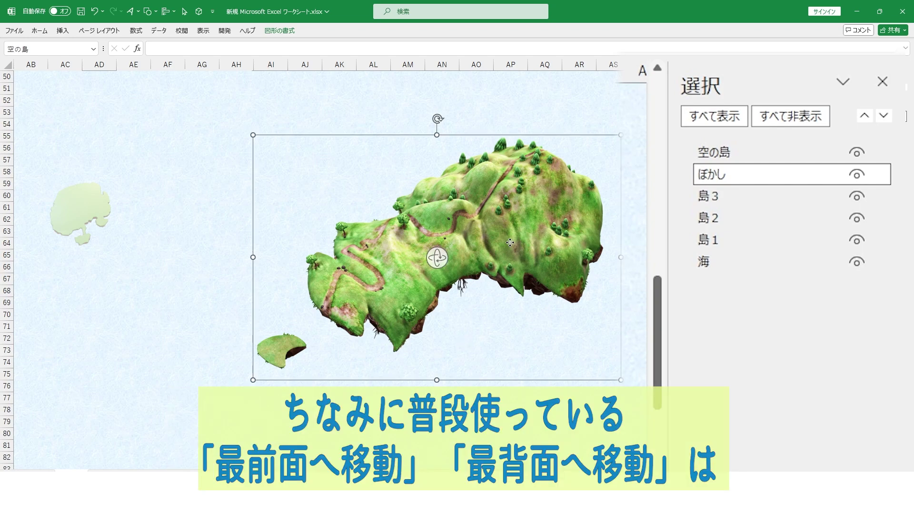
right_click(511, 243)
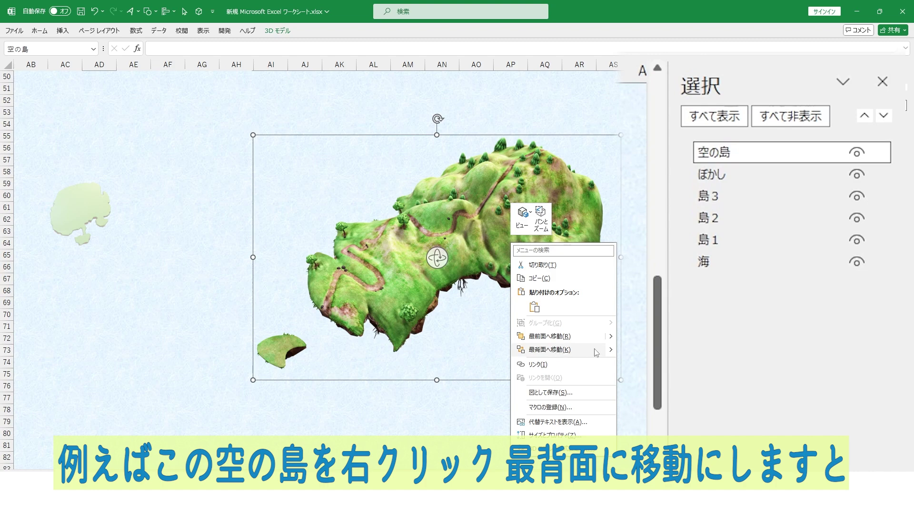
click(596, 353)
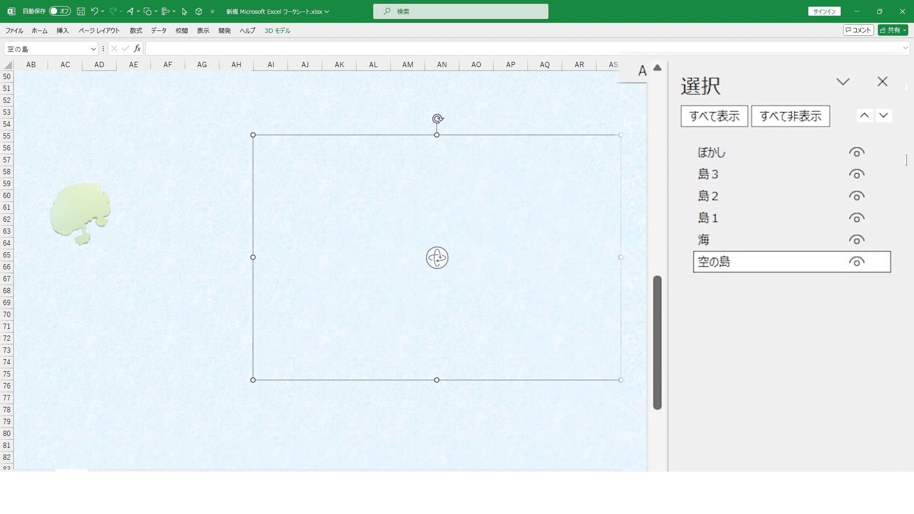
key(Tab)
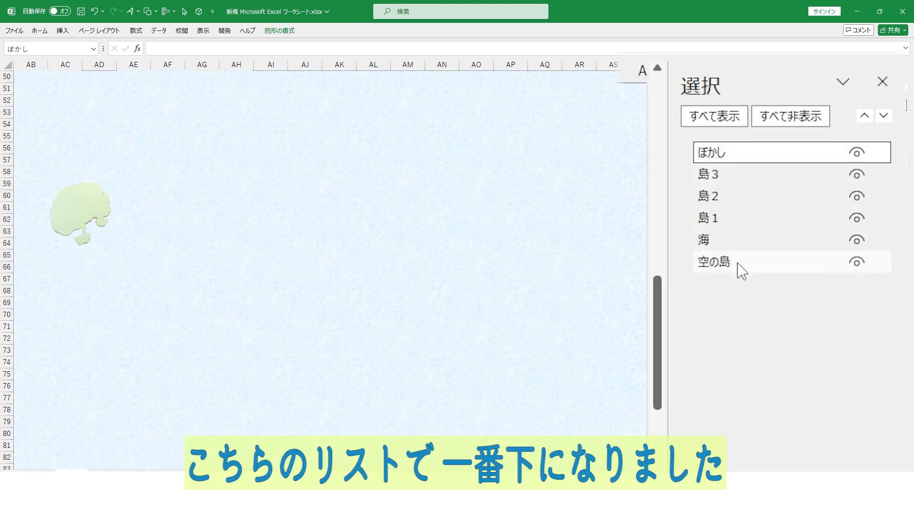
right_click(446, 246)
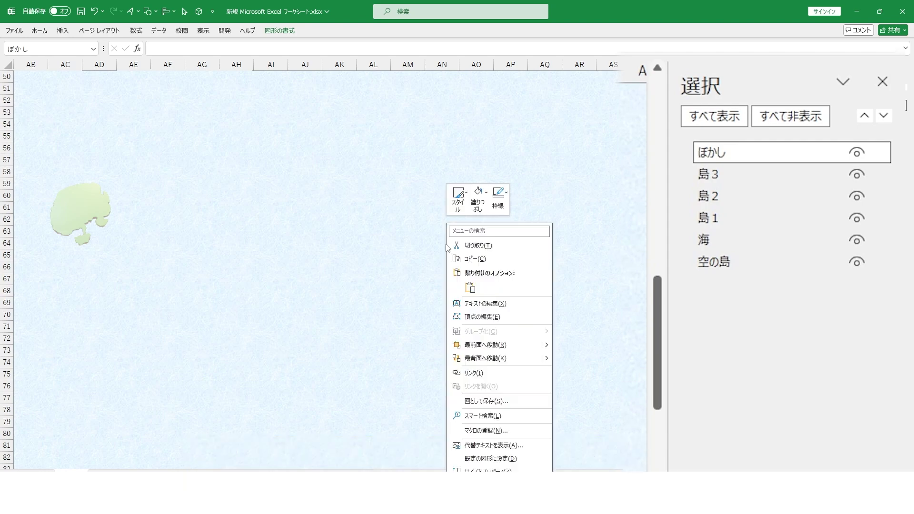
click(431, 249)
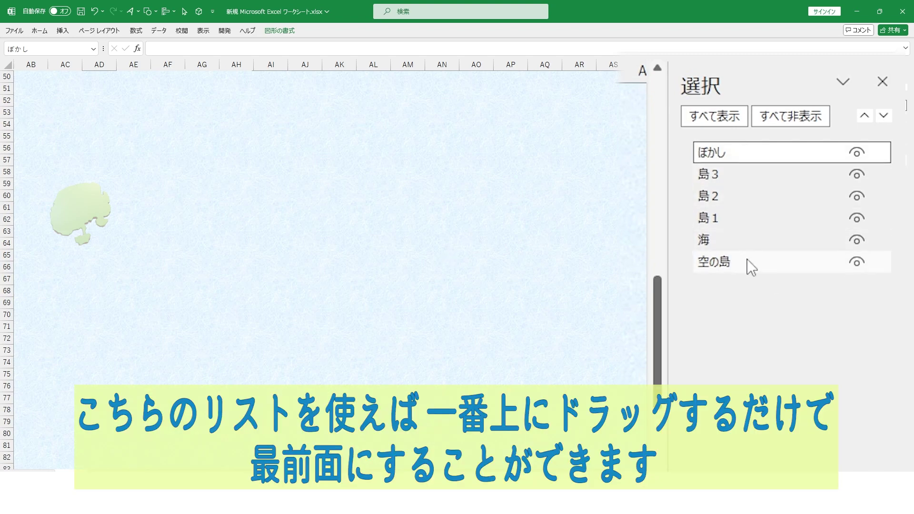
drag(747, 260, 751, 153)
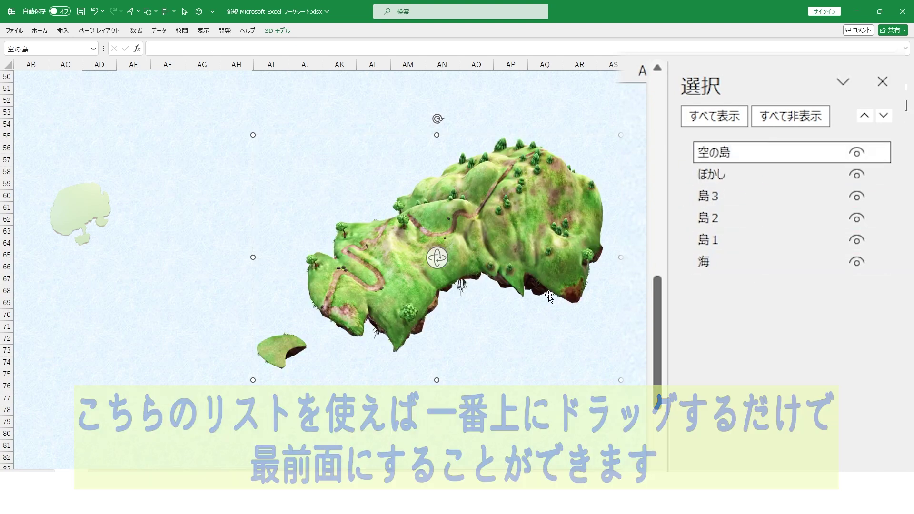
Hide and then re-show the floating island, blur layer, 島3, 島2, 島1 and sea in the Selection pane
click(856, 154)
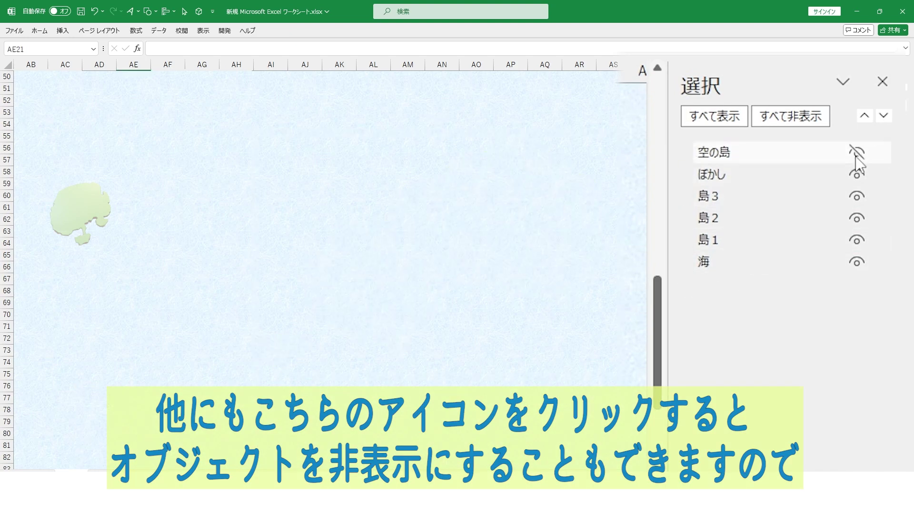
click(858, 175)
click(861, 195)
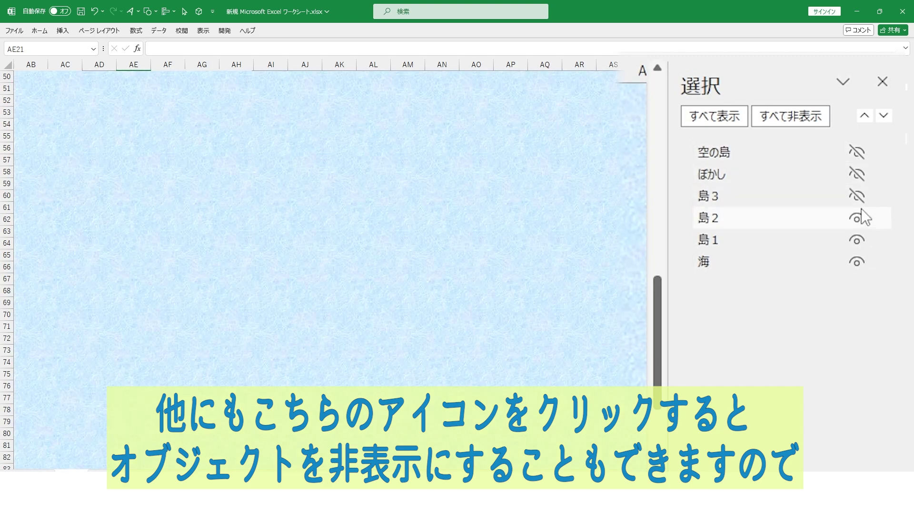
click(861, 217)
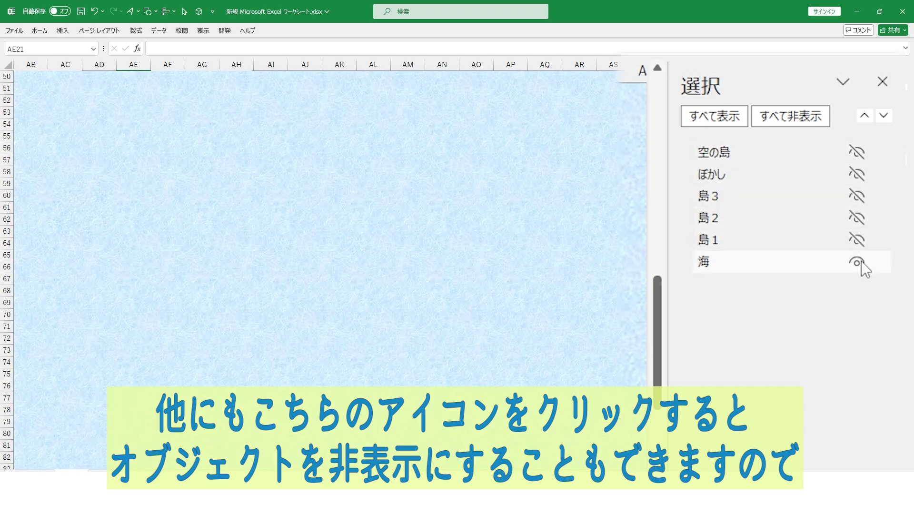
click(862, 261)
click(857, 152)
click(858, 174)
click(858, 196)
click(858, 219)
click(858, 240)
click(861, 261)
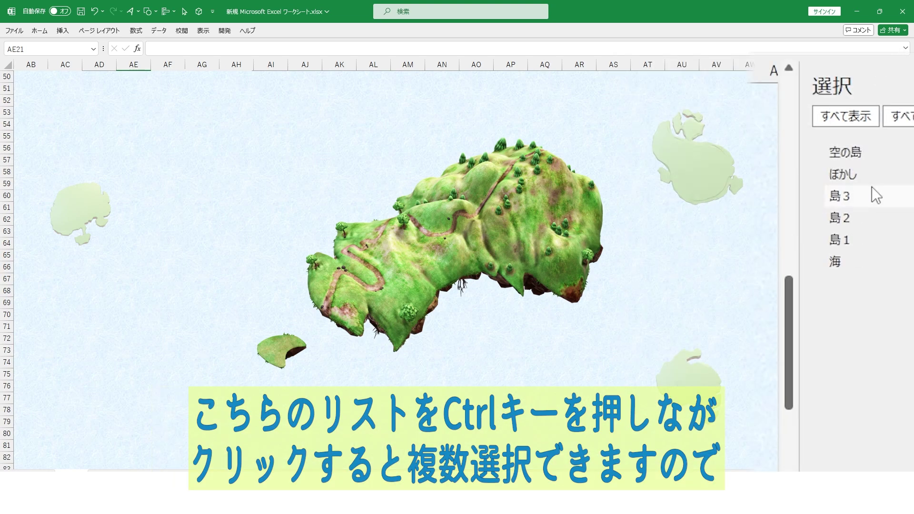
Group ぼかし, 島3, 島2, 島1 and 海 into one object and move it up-right
ctrl+click(882, 199)
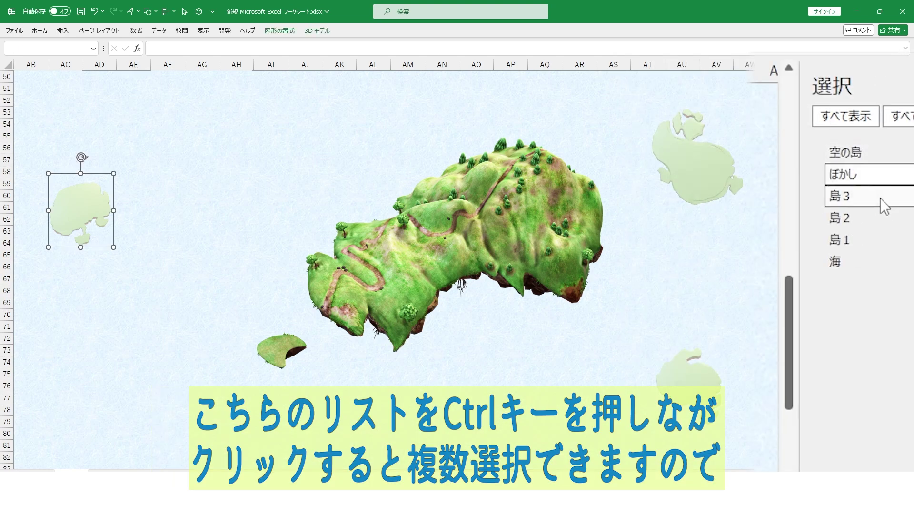
ctrl+click(876, 219)
ctrl+click(860, 241)
ctrl+click(858, 259)
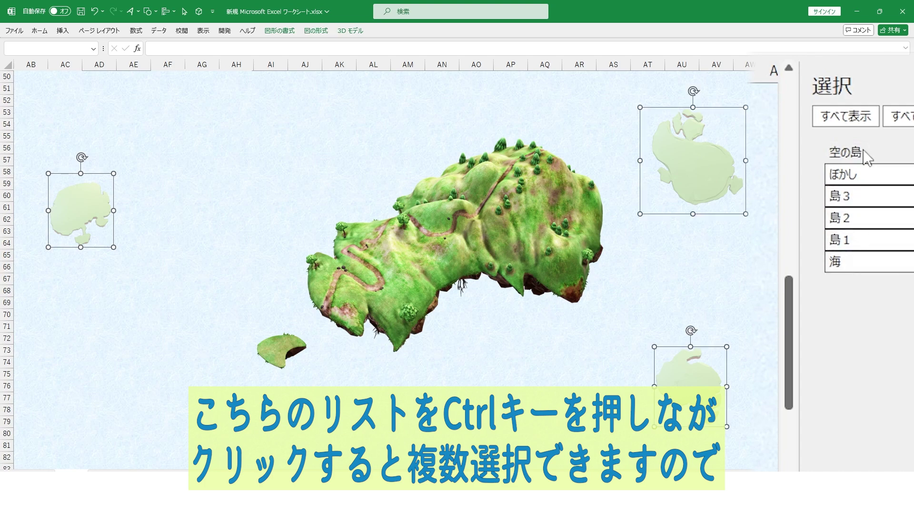
right_click(664, 108)
mouse_move(707, 189)
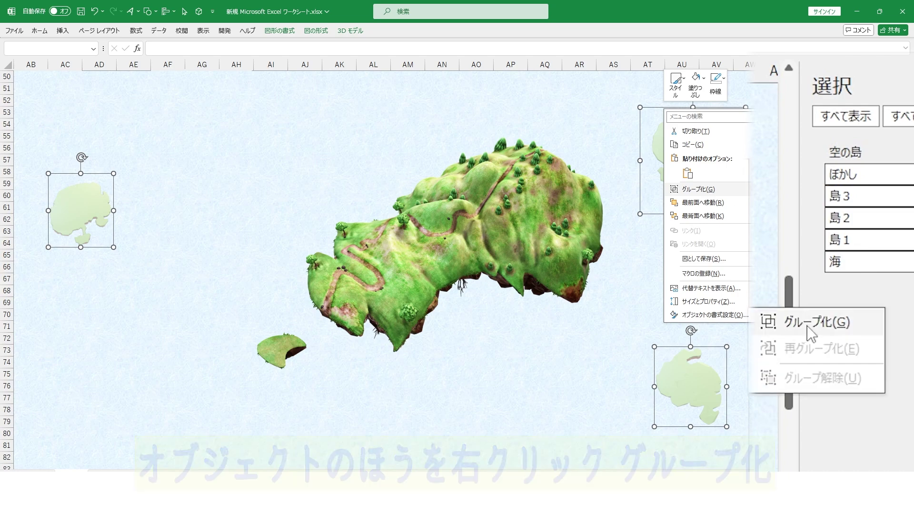
click(807, 326)
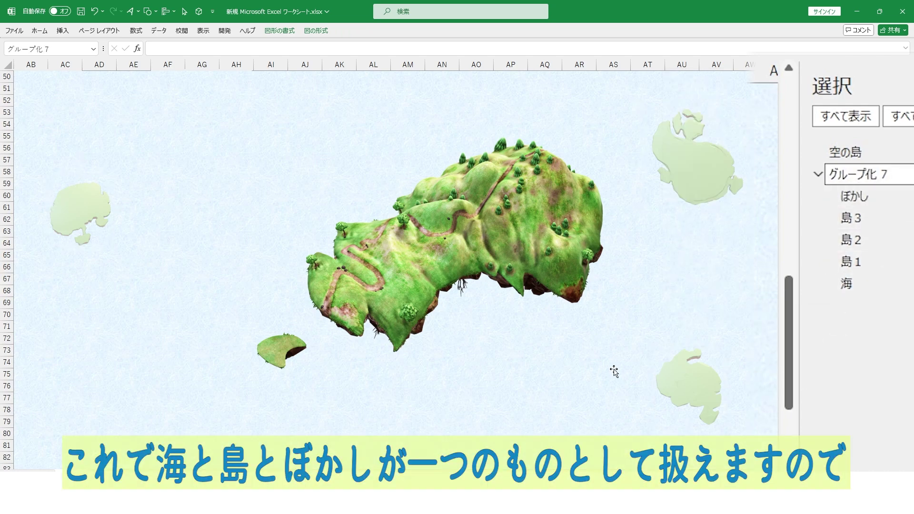
drag(589, 375, 719, 250)
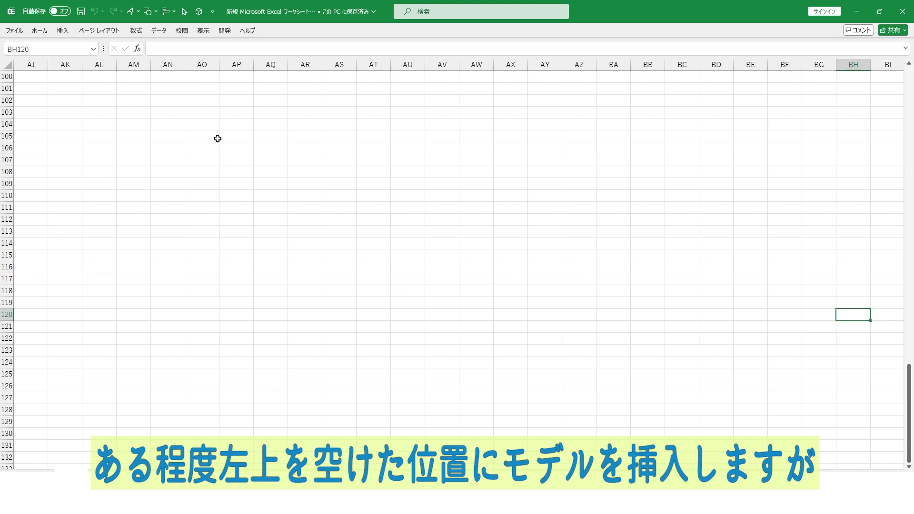
Draw a thin blue Frame shape around the visible range
drag(16, 79, 895, 460)
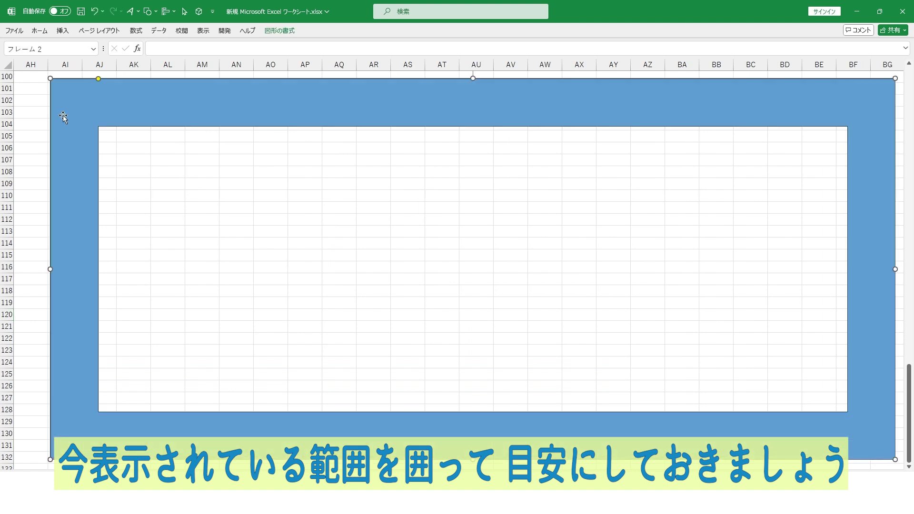
drag(51, 81, 30, 79)
click(530, 219)
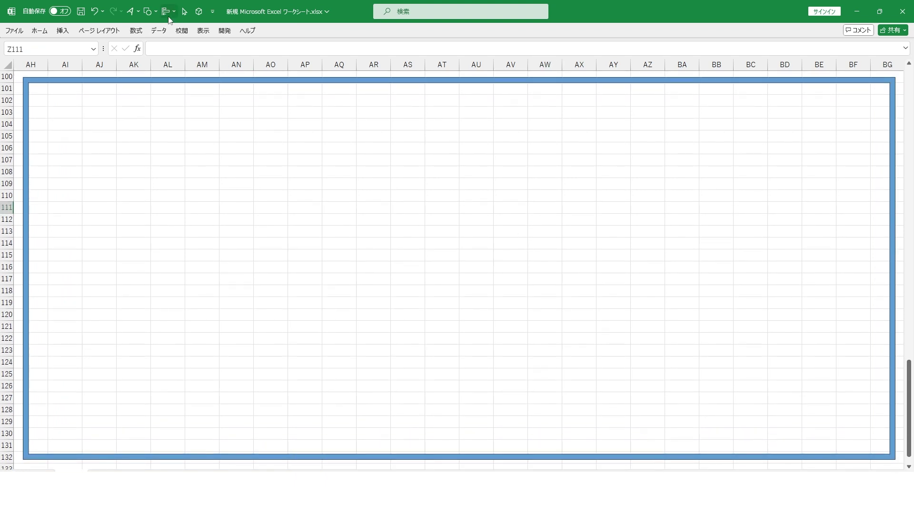
Insert the flat rocky ground model from the online ジオラマ 3D models and enlarge it
click(199, 12)
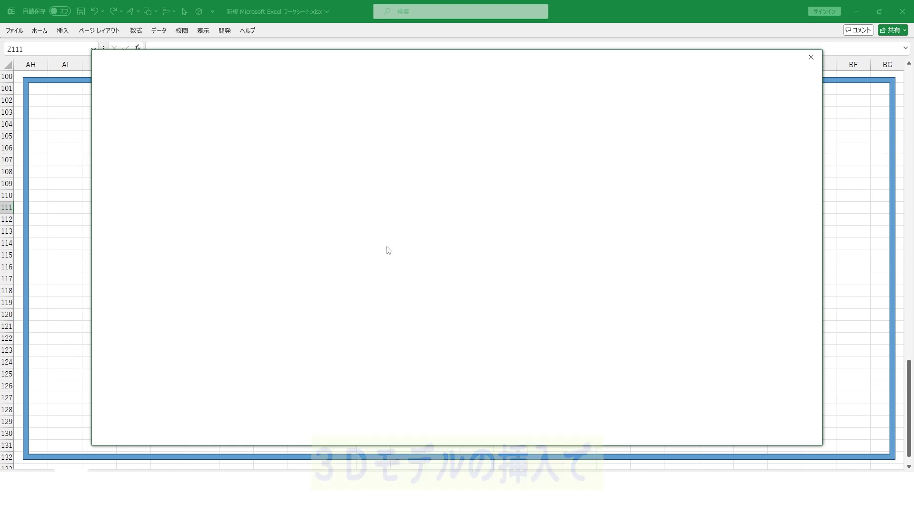
scroll(372, 262, down, 3)
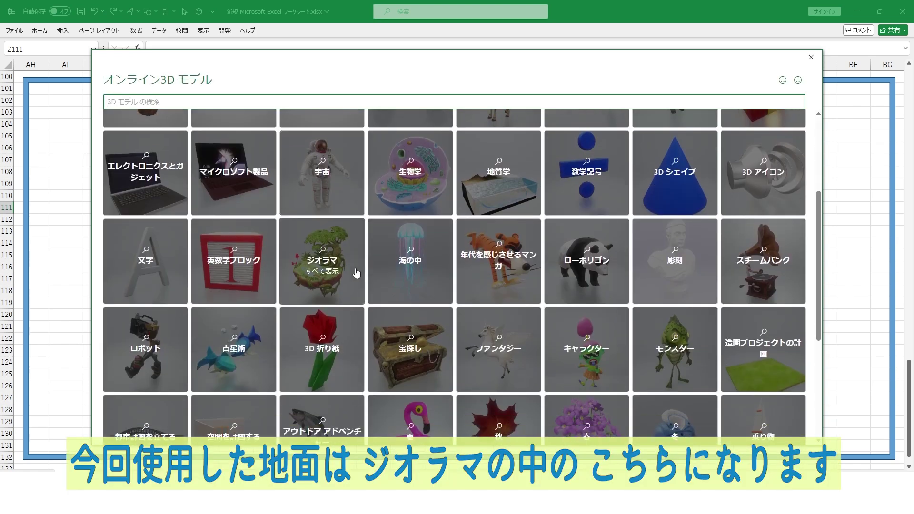
click(355, 274)
click(495, 246)
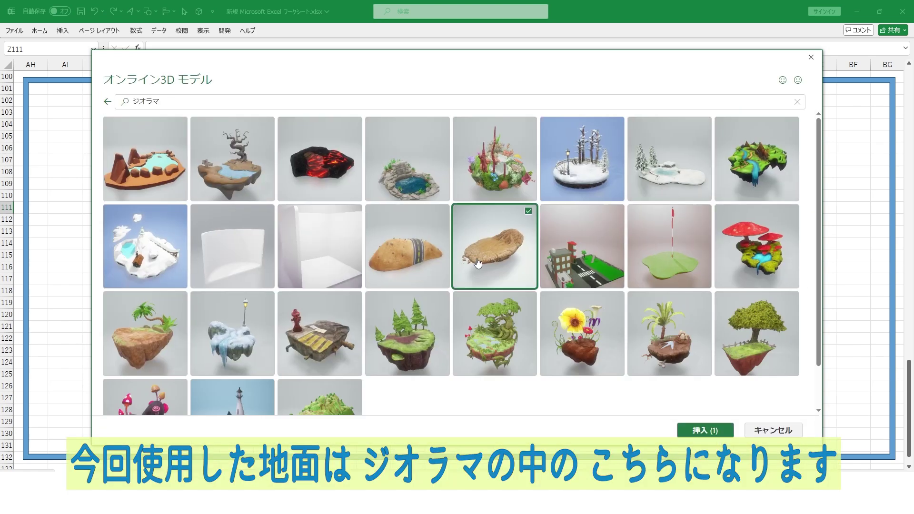
click(710, 430)
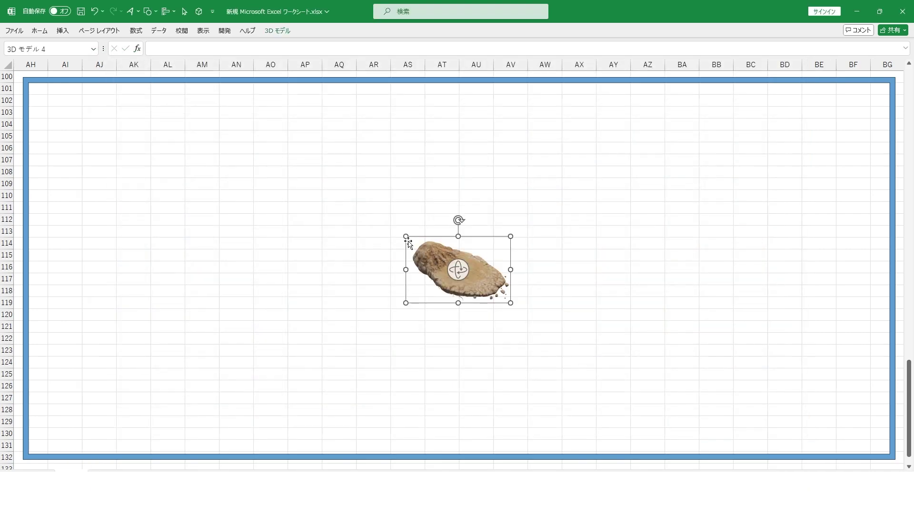
drag(406, 236, 210, 113)
mouse_move(362, 206)
mouse_down()
mouse_move(333, 203)
mouse_move(326, 124)
mouse_move(215, 130)
mouse_move(170, 161)
mouse_move(293, 262)
mouse_move(359, 207)
mouse_up()
click(566, 195)
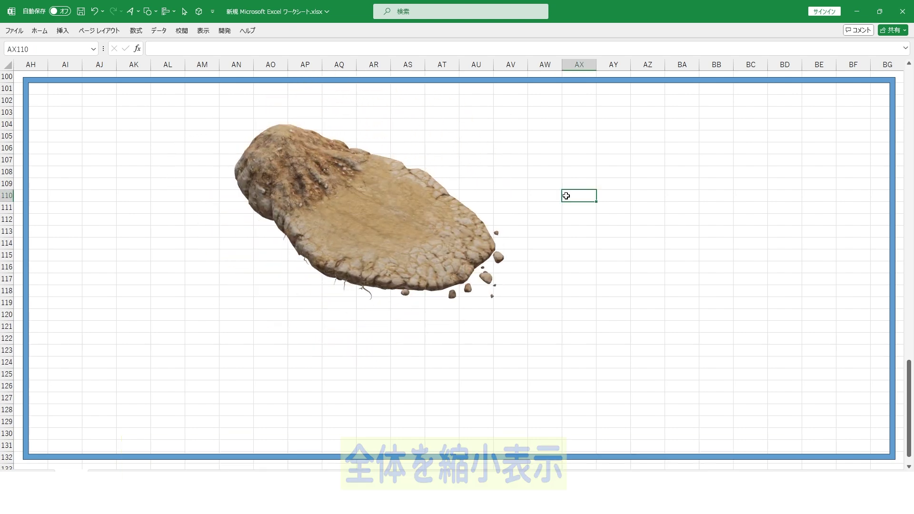
Enlarge the rock well beyond the blue frame and tilt it so its flat top faces up
scroll(566, 196, down, 1)
scroll(566, 196, down, 2)
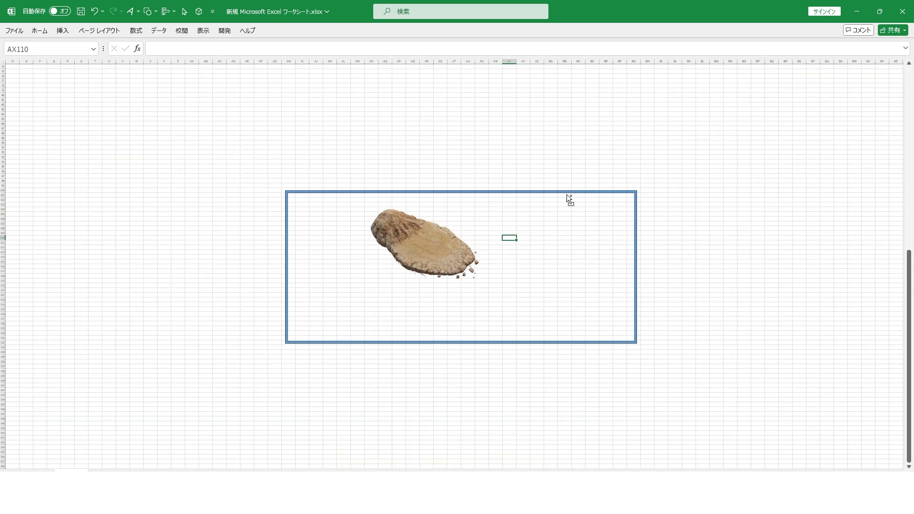
click(429, 238)
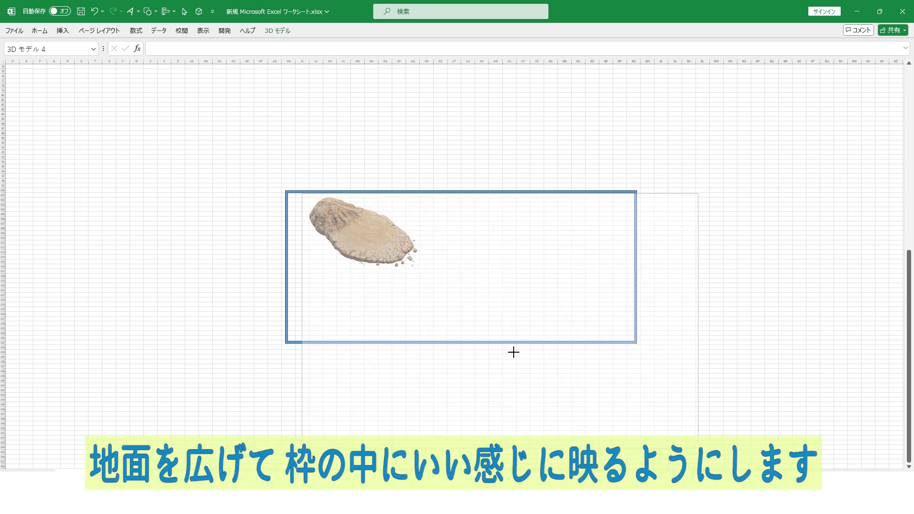
drag(418, 265, 700, 445)
drag(424, 294, 414, 276)
drag(622, 163, 704, 102)
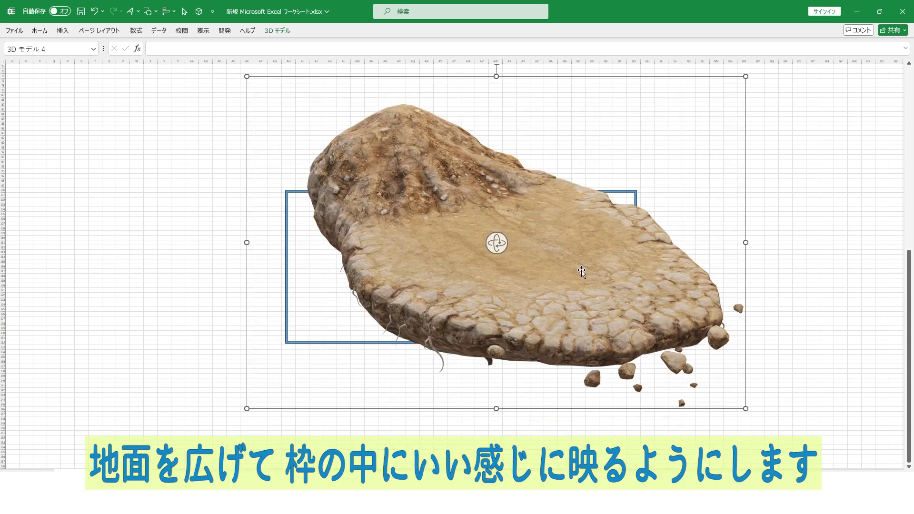
drag(505, 315, 526, 321)
click(438, 296)
drag(206, 108, 172, 71)
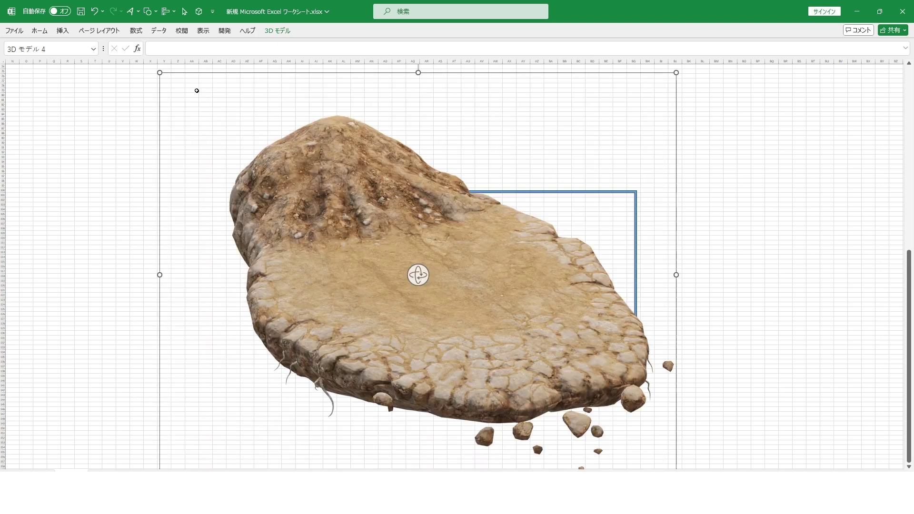
drag(436, 277, 506, 264)
right_click(506, 264)
key(Escape)
click(561, 215)
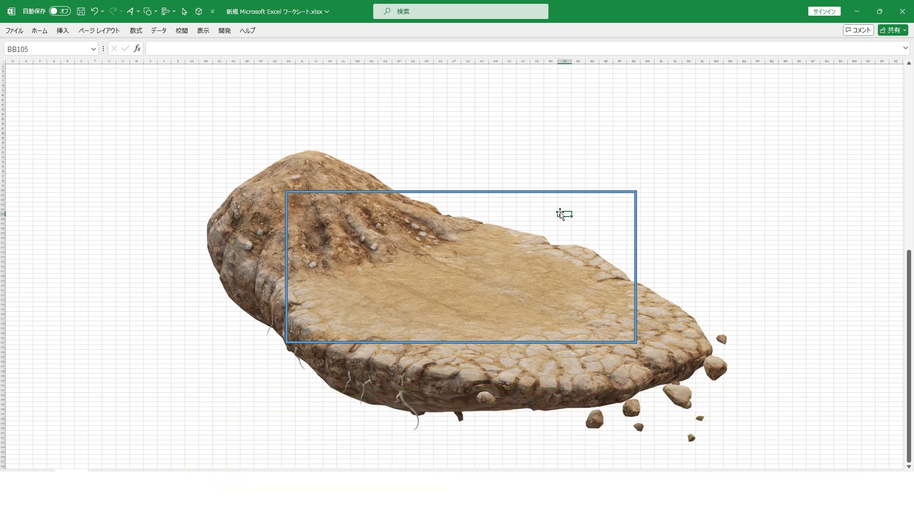
Reset the sheet zoom to 100%, then zoom out to 25% with Alt, W shortcuts
key(alt)
key(w)
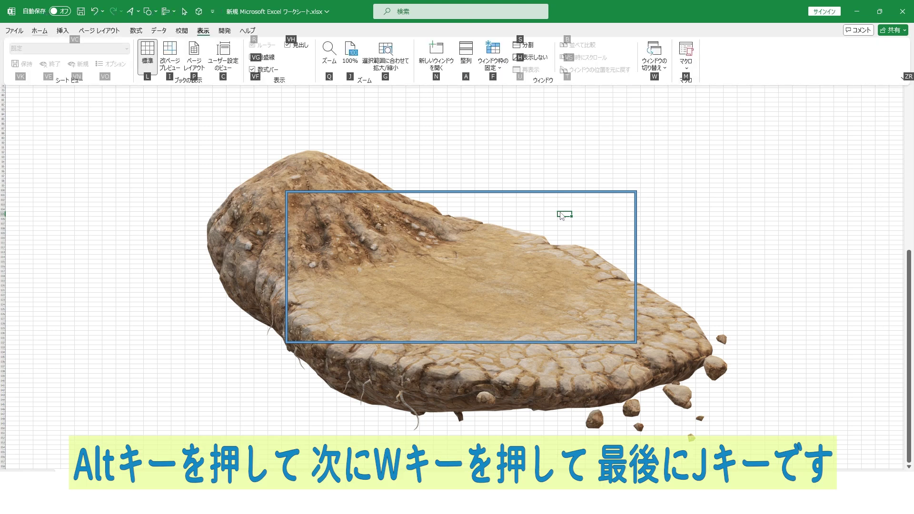
key(j)
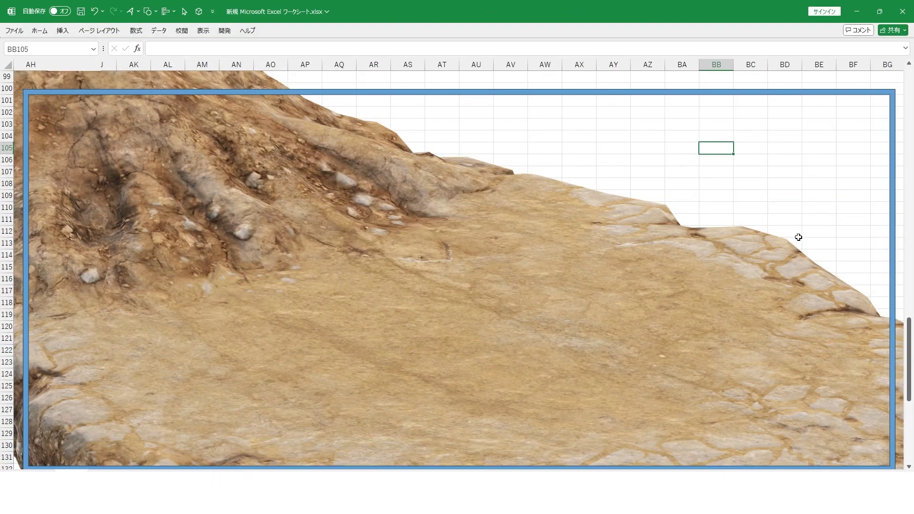
key(alt+w)
key(q)
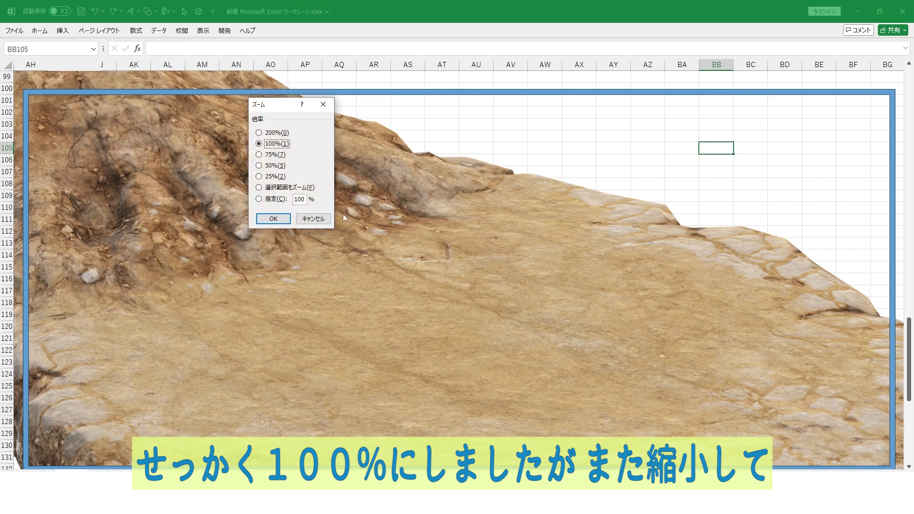
click(273, 219)
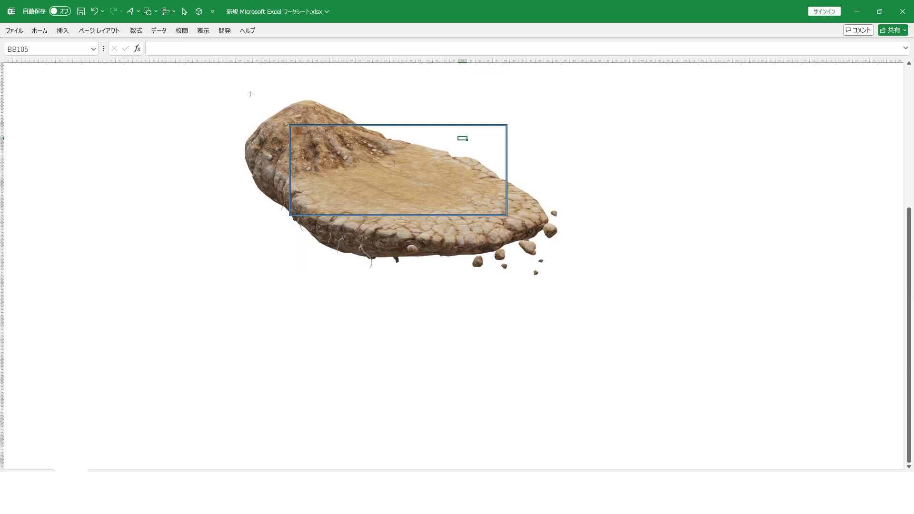
Draw a rectangle over the frame's top with 枠線なし and a dark-to-light blue グラデーション fill
drag(224, 95, 579, 207)
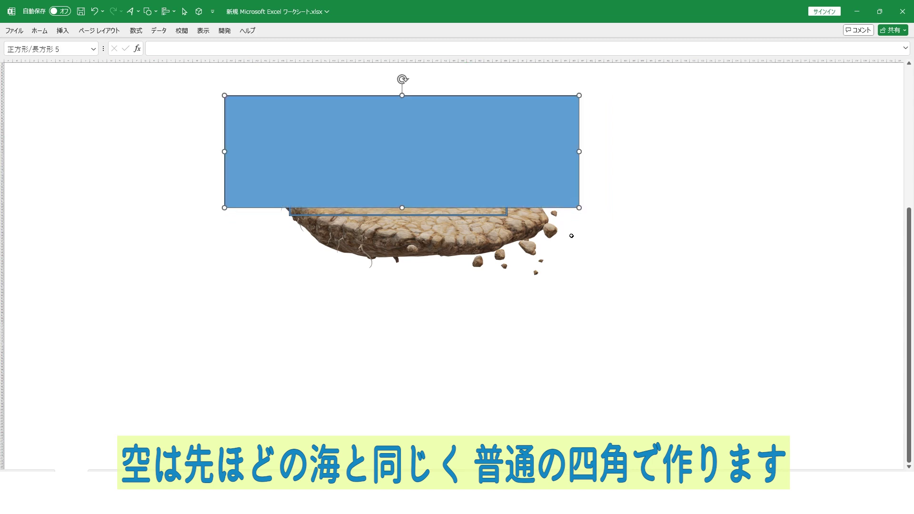
right_click(276, 114)
click(430, 115)
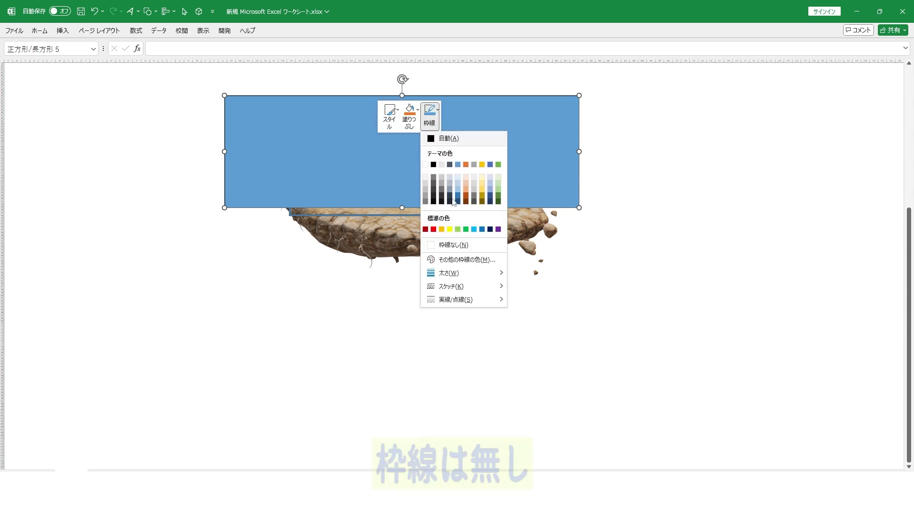
click(460, 246)
click(411, 120)
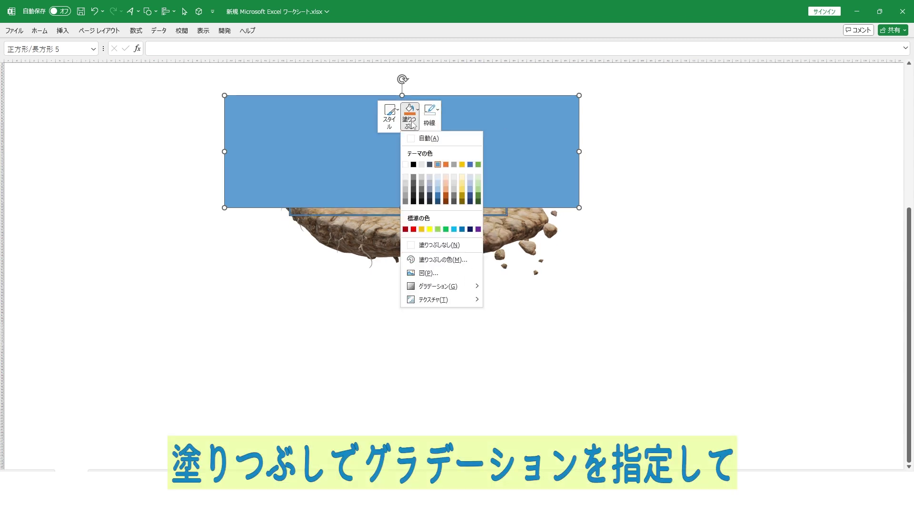
mouse_move(438, 286)
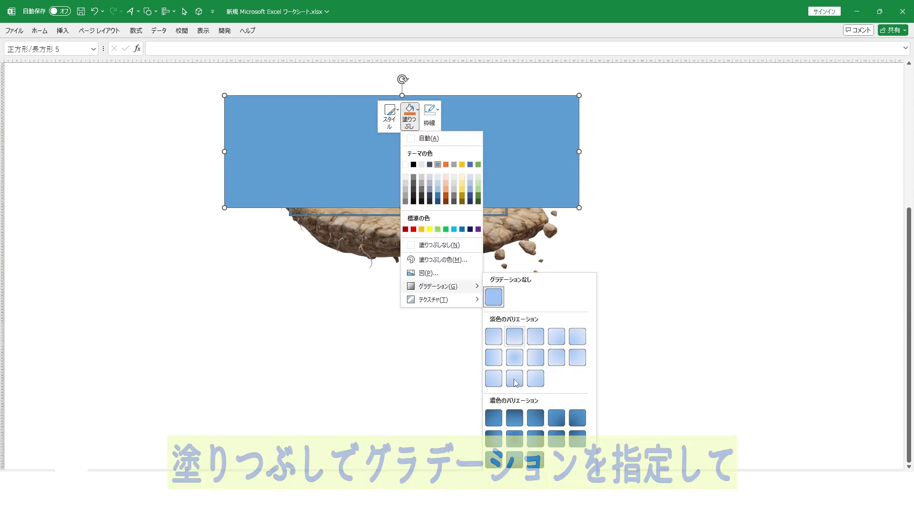
click(514, 422)
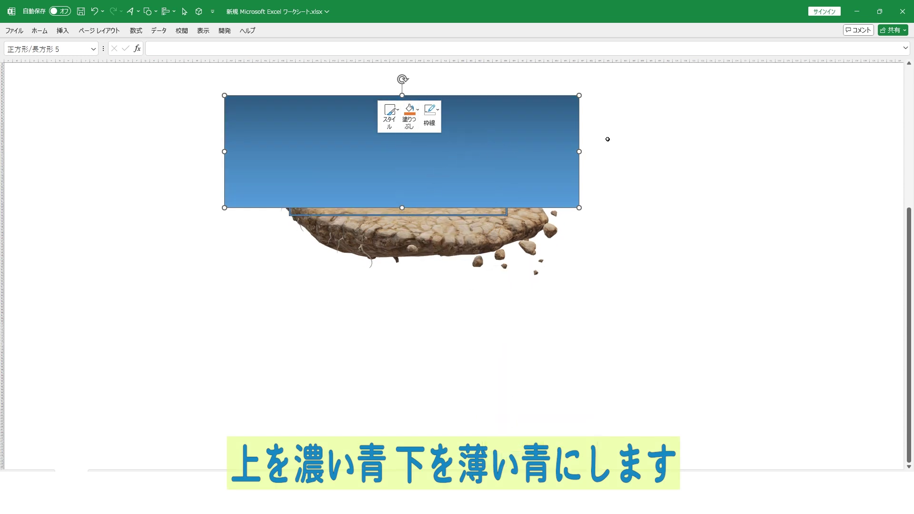
right_click(435, 144)
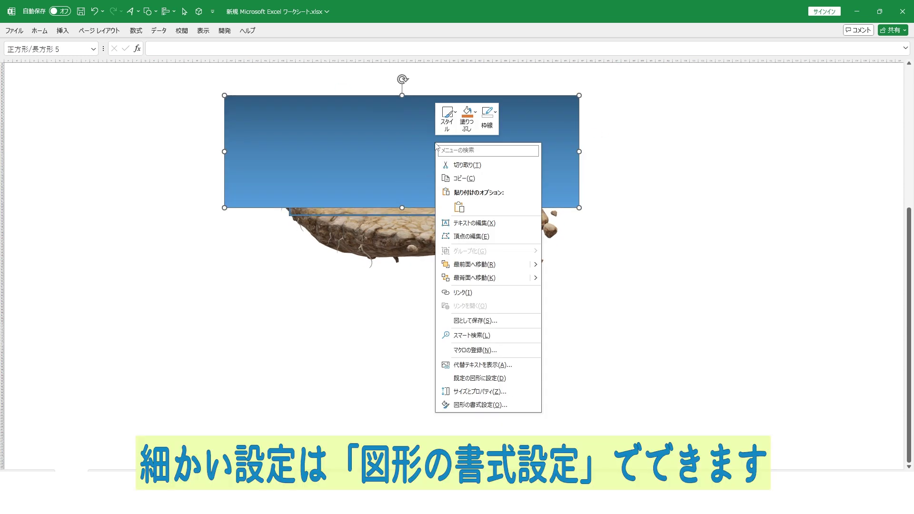
In Format Shape, delete the middle gradient stop and set the lower stop to pale blue
click(484, 405)
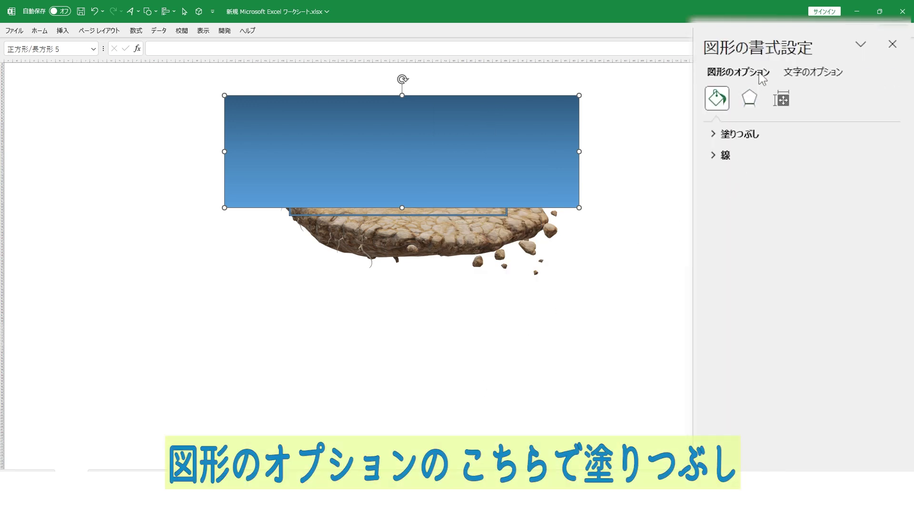
click(753, 136)
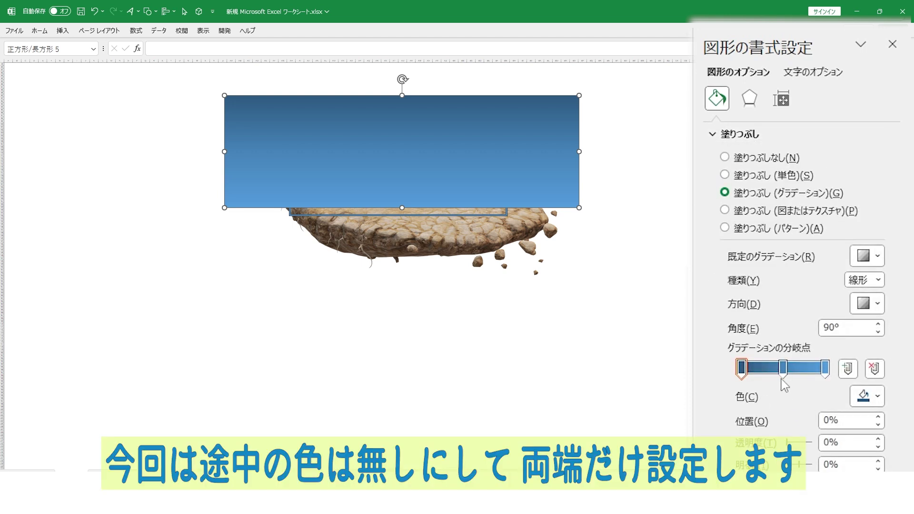
click(875, 369)
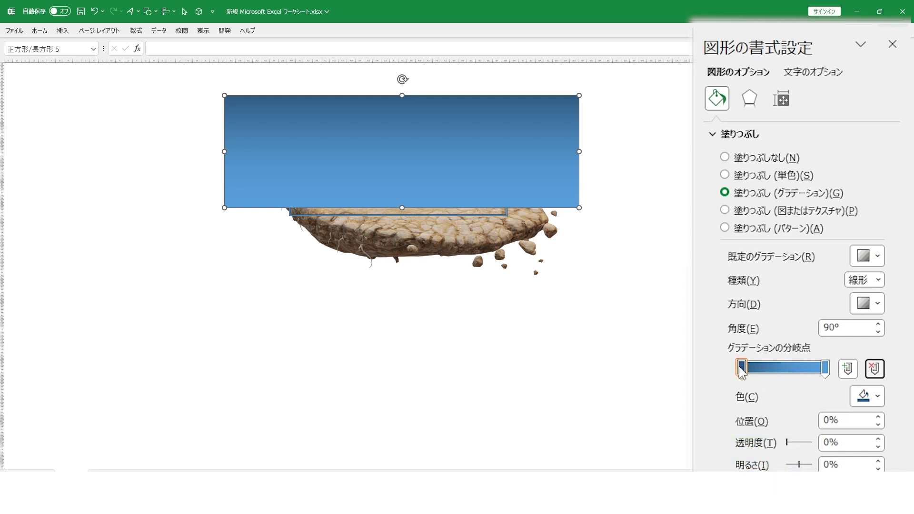
click(827, 369)
click(879, 397)
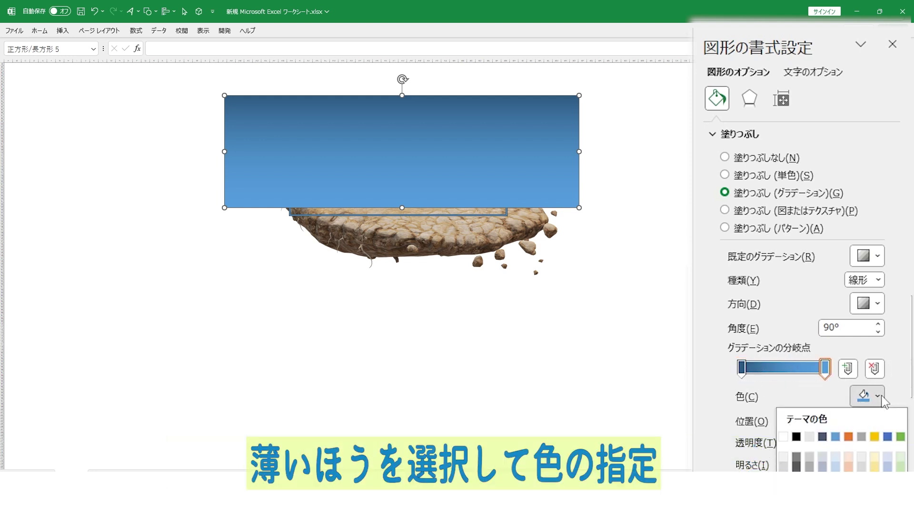
click(888, 466)
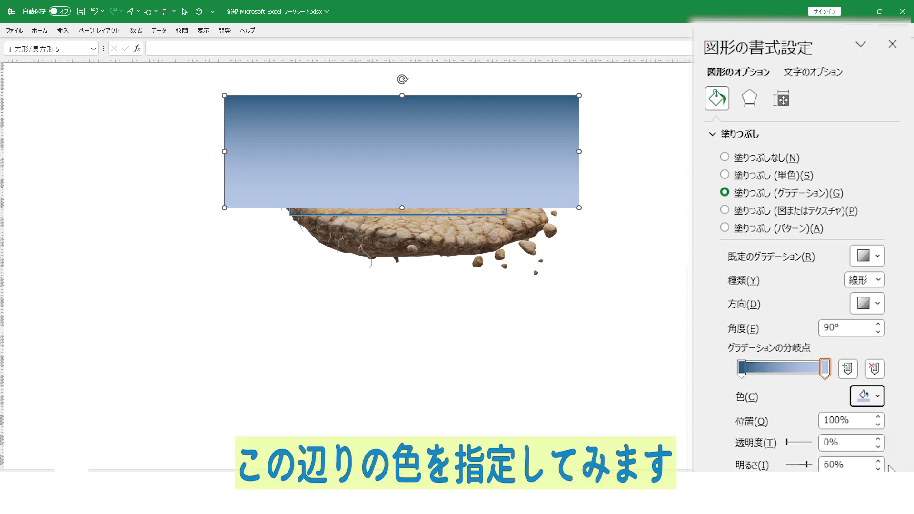
click(619, 164)
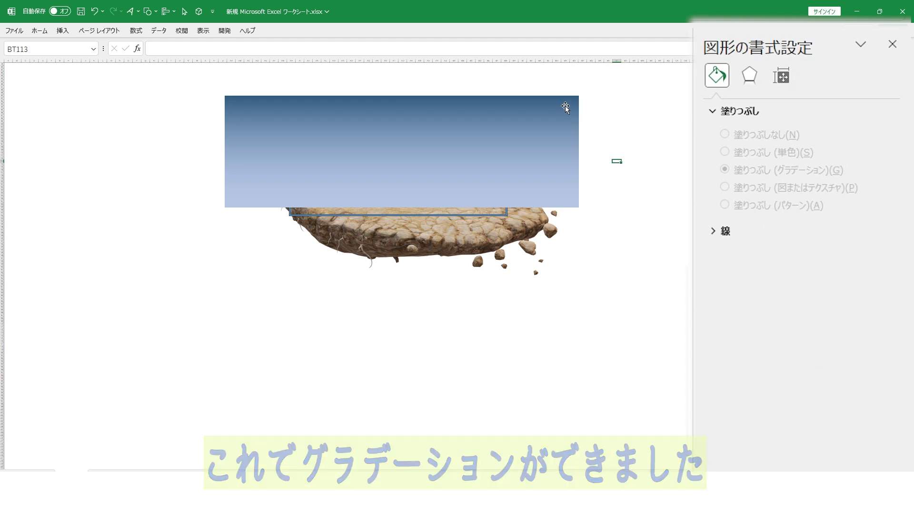
Send the gradient rectangle to the back behind the rock and reduce its height
right_click(551, 112)
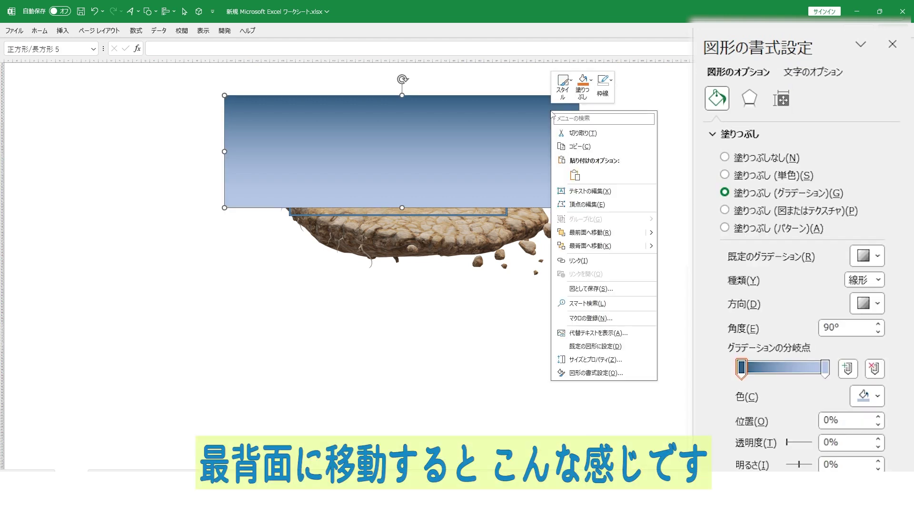
click(609, 244)
click(637, 174)
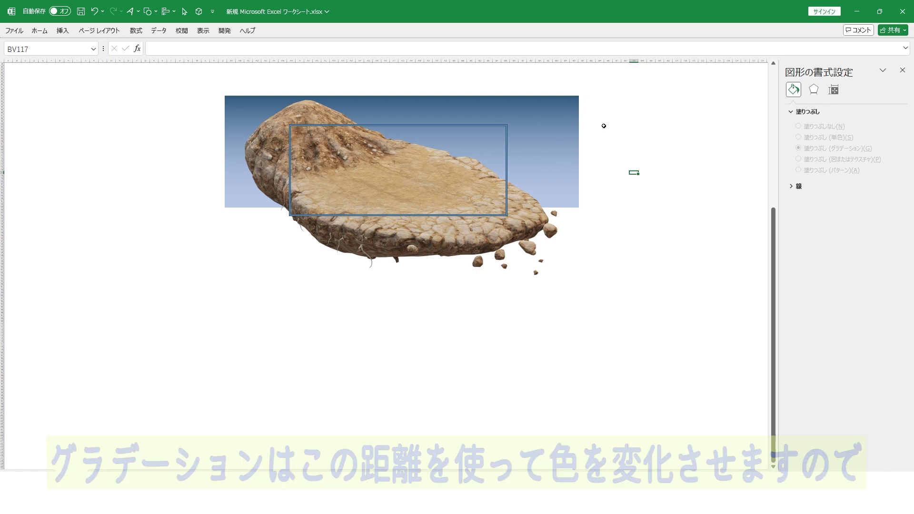
click(570, 182)
drag(402, 96, 402, 120)
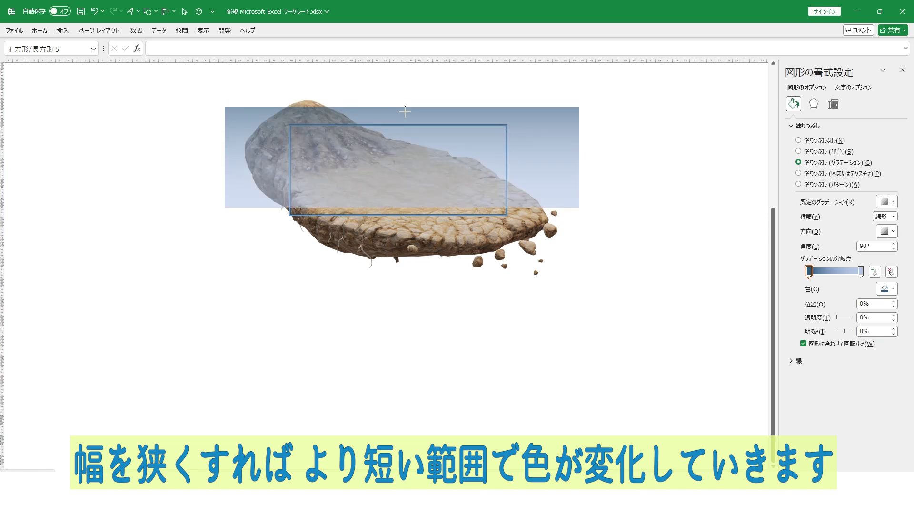
drag(402, 208, 402, 190)
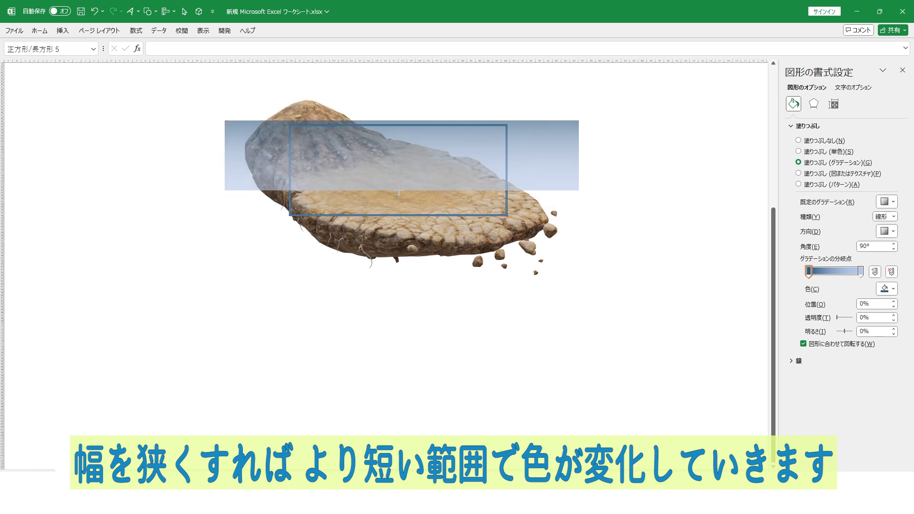
click(435, 107)
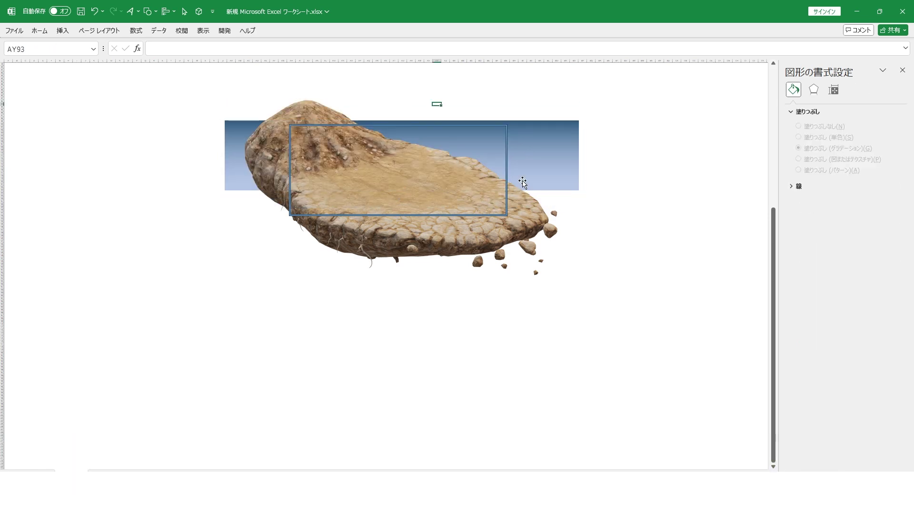
Reset the zoom to 100% and cut the blue frame from the sheet
key(w)
key(j)
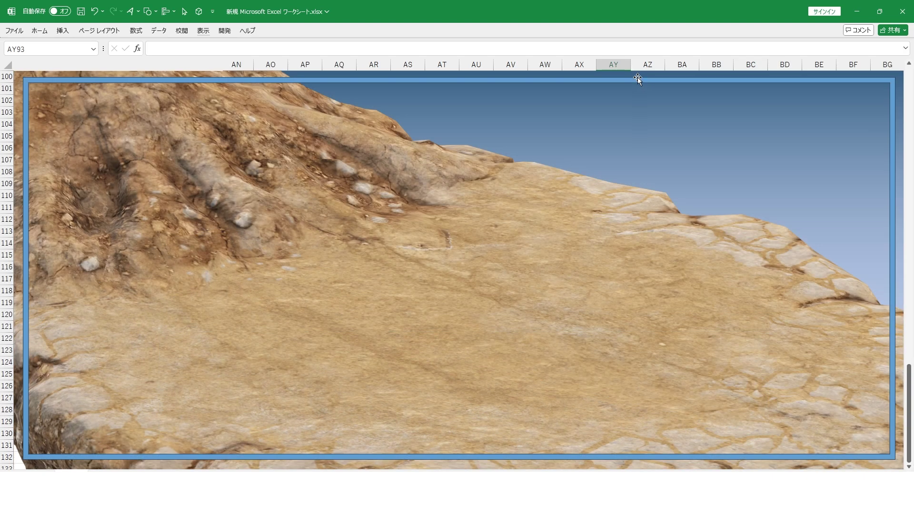
click(638, 79)
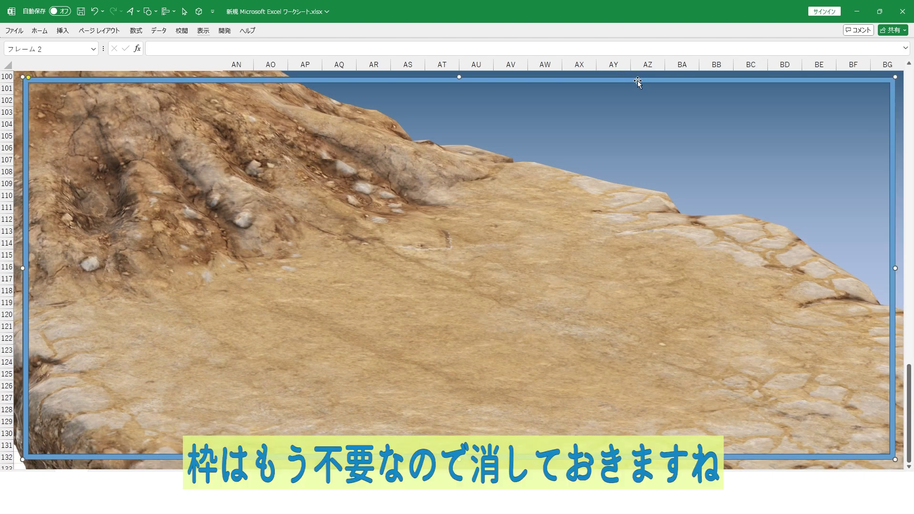
right_click(638, 80)
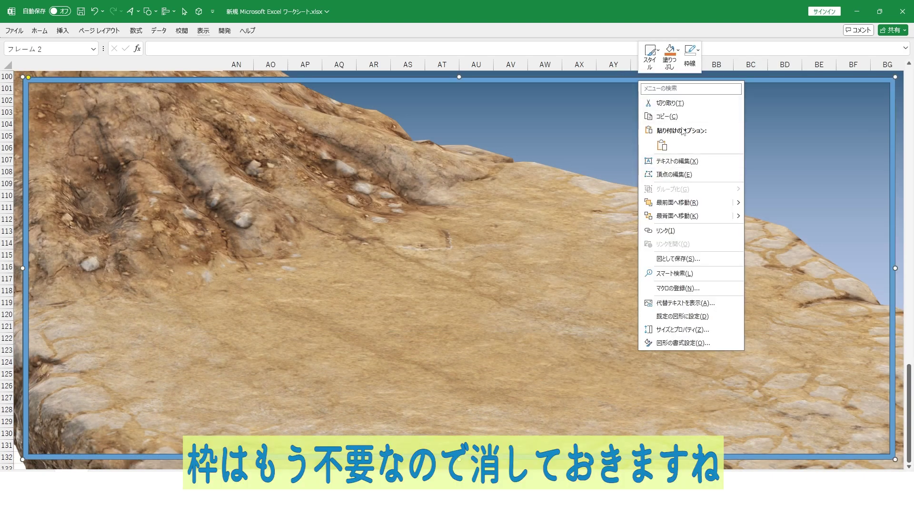
click(669, 103)
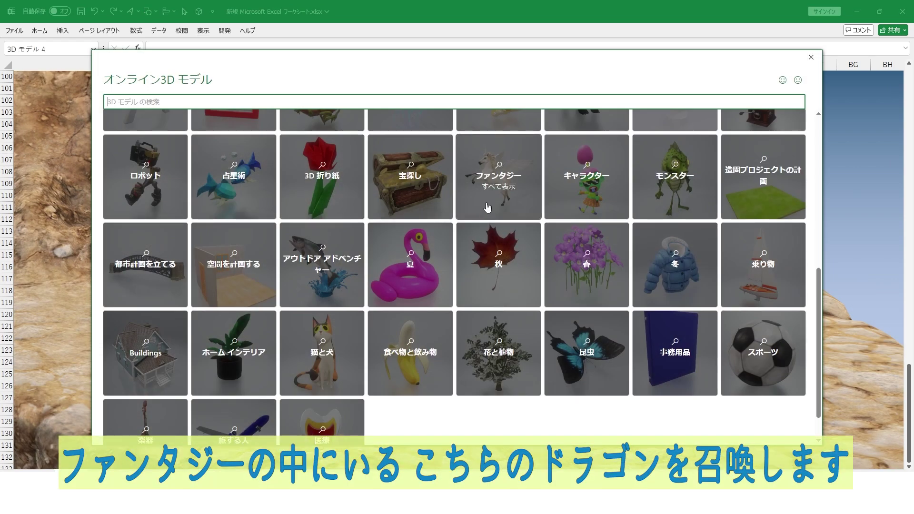
Choose the red dragon from the ファンタジー online 3D models and insert it
click(489, 206)
click(581, 275)
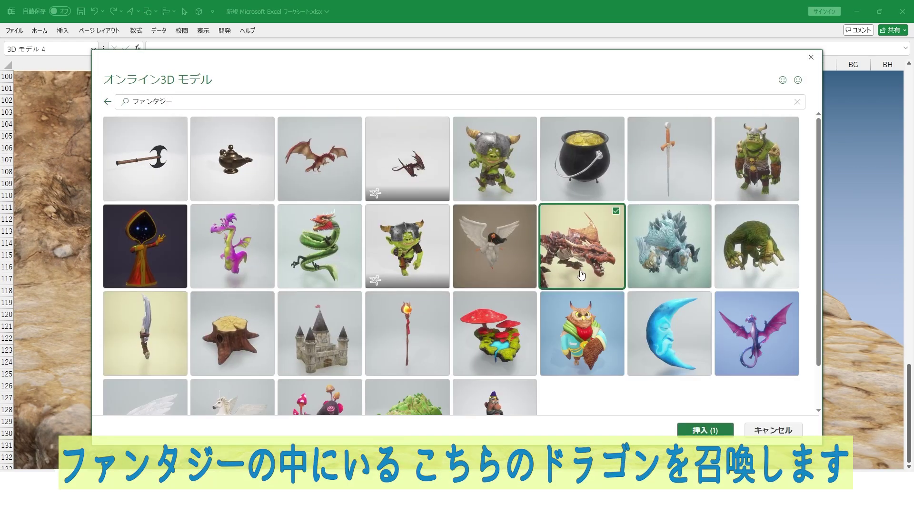
click(707, 431)
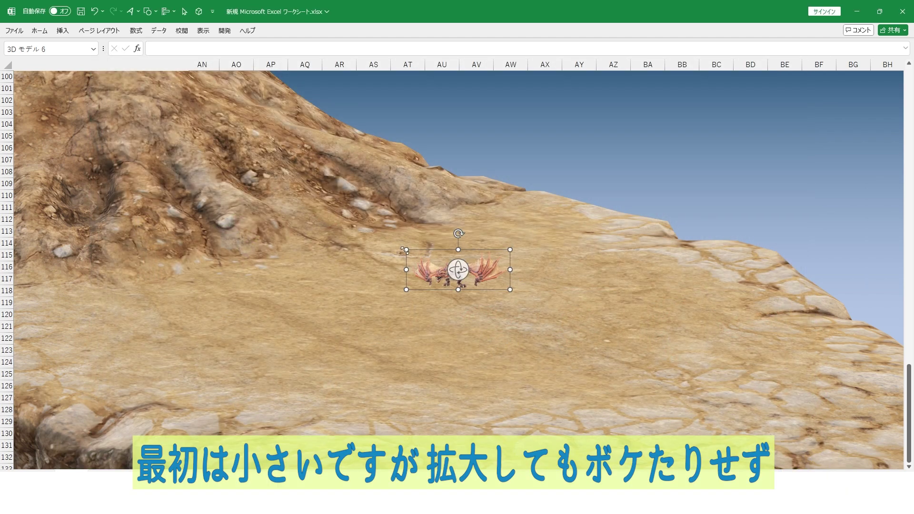
Enlarge the red dragon, turn it to face forward, tilt it slightly and move it up-left
drag(406, 249, 46, 110)
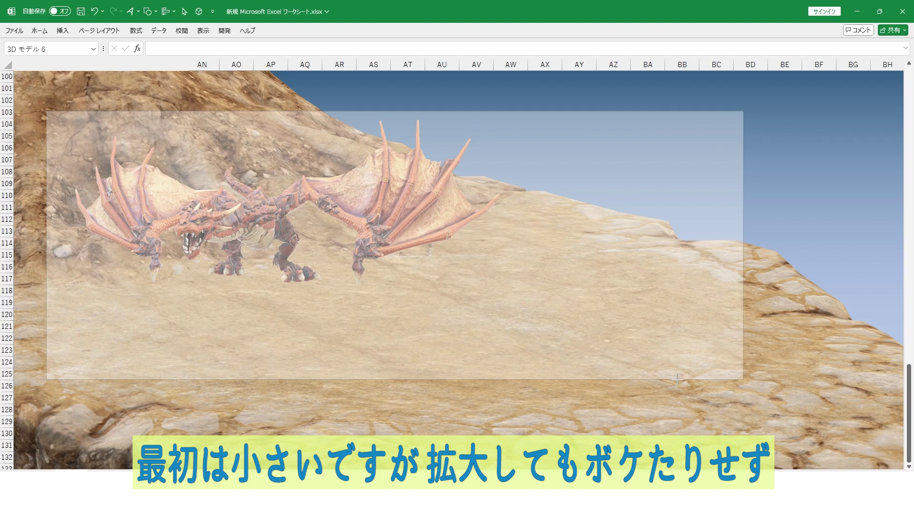
drag(510, 289, 744, 380)
mouse_move(396, 246)
mouse_down()
mouse_move(506, 226)
mouse_move(352, 206)
mouse_move(486, 281)
mouse_move(455, 232)
mouse_up()
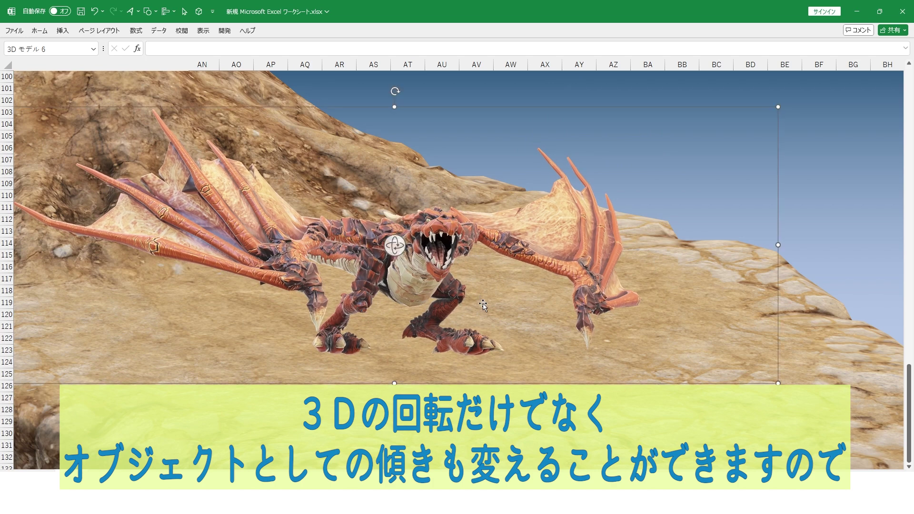
drag(395, 91, 380, 89)
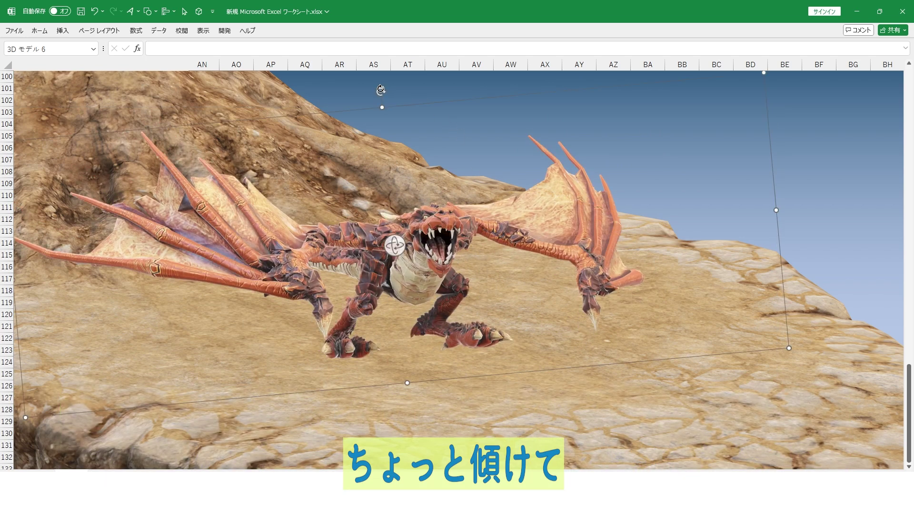
drag(421, 158, 301, 114)
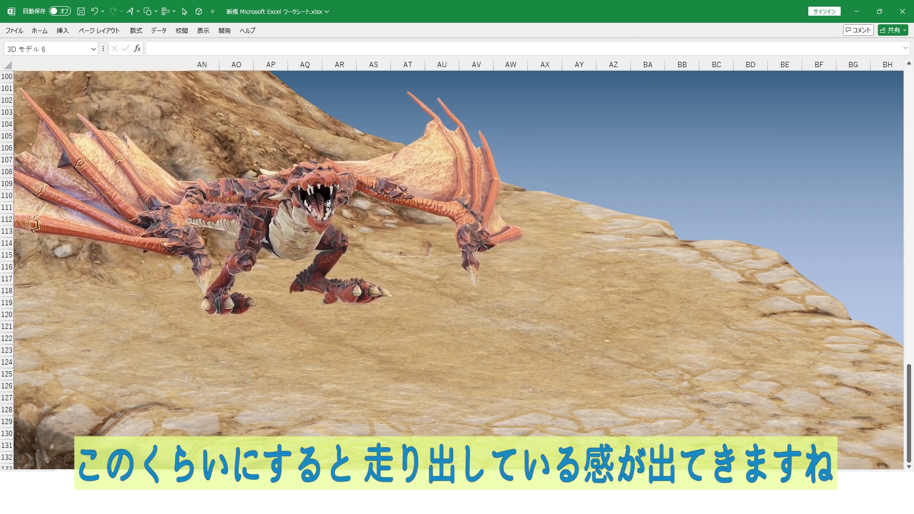
drag(706, 317, 742, 337)
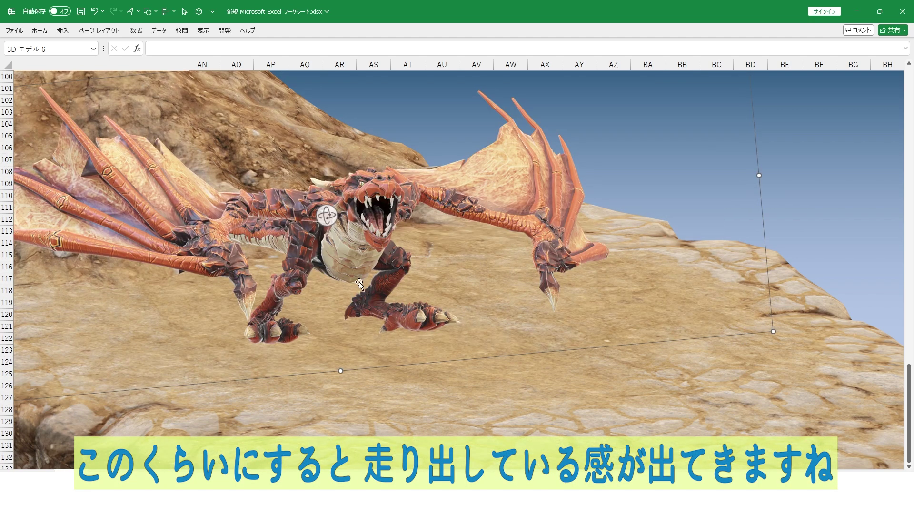
drag(359, 284, 345, 264)
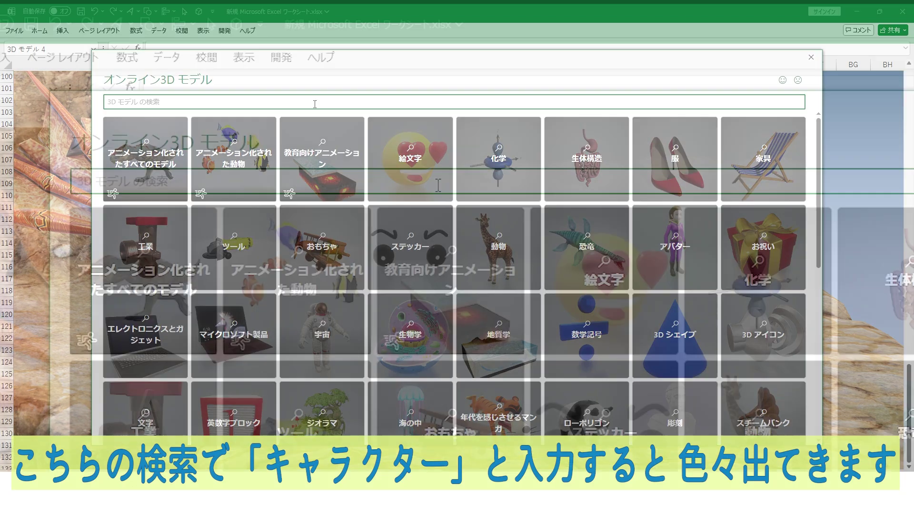
Search online 3D models for キャラクター and insert the old wizard, witch and fighter
text(k)
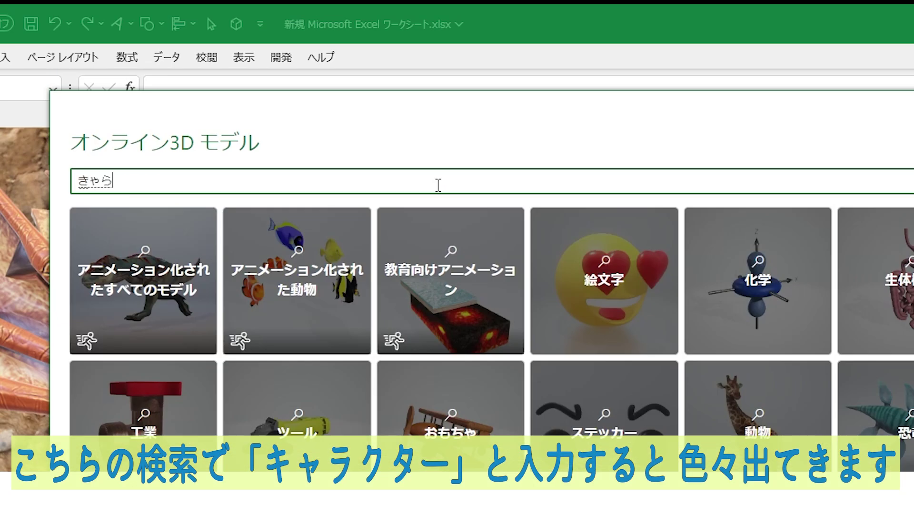
key(Return)
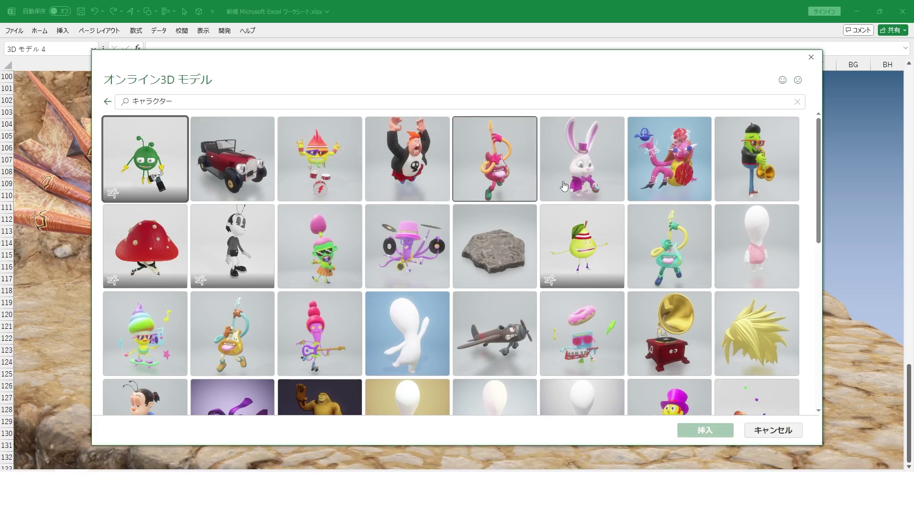
scroll(438, 255, down, 5)
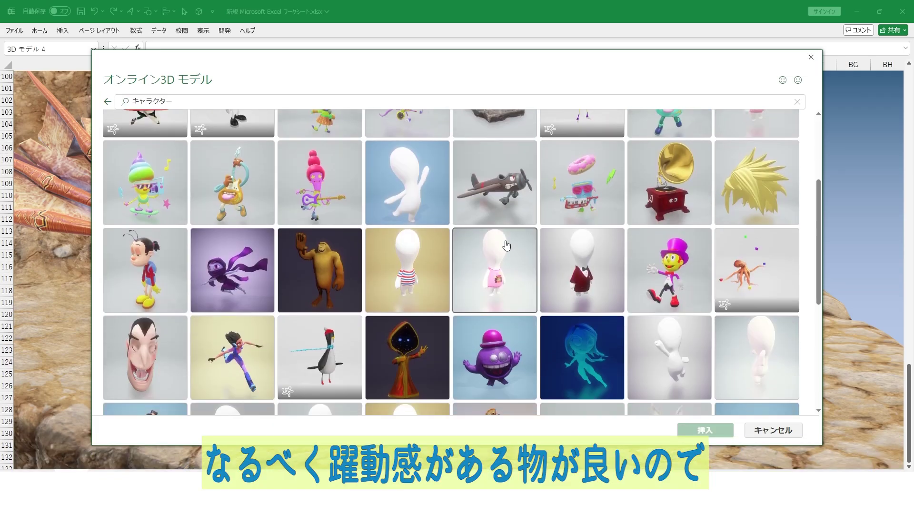
scroll(405, 243, down, 5)
scroll(362, 229, down, 5)
click(329, 217)
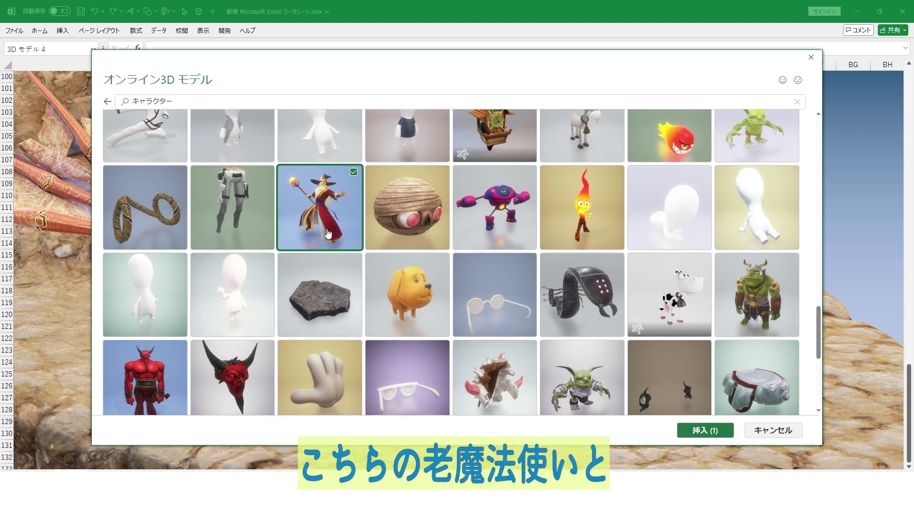
scroll(762, 205, down, 5)
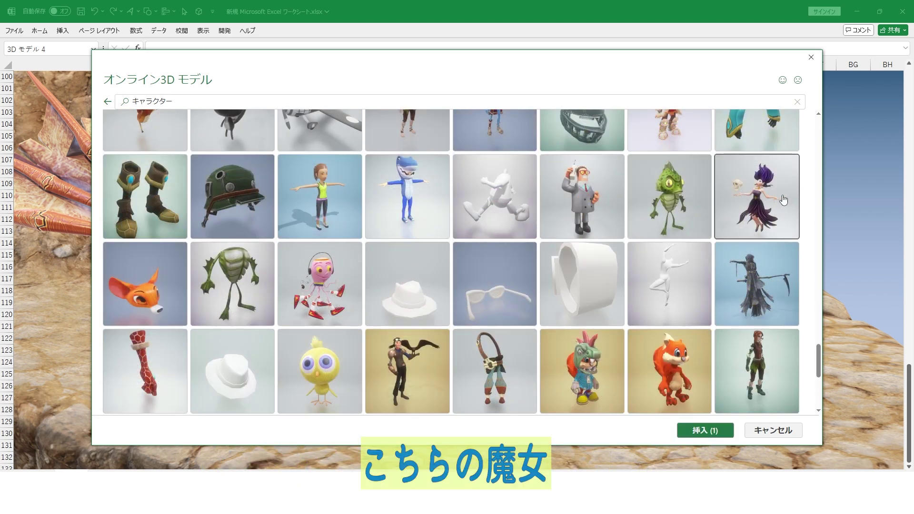
scroll(743, 205, down, 5)
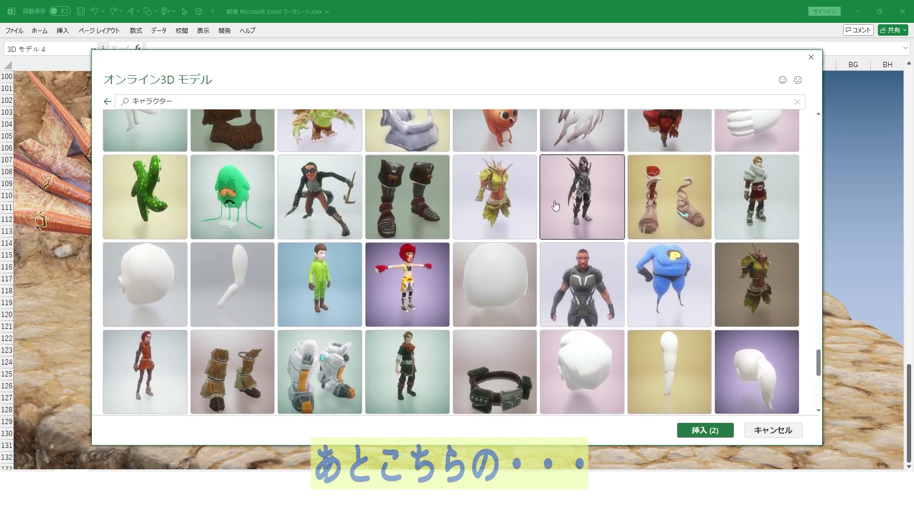
click(326, 204)
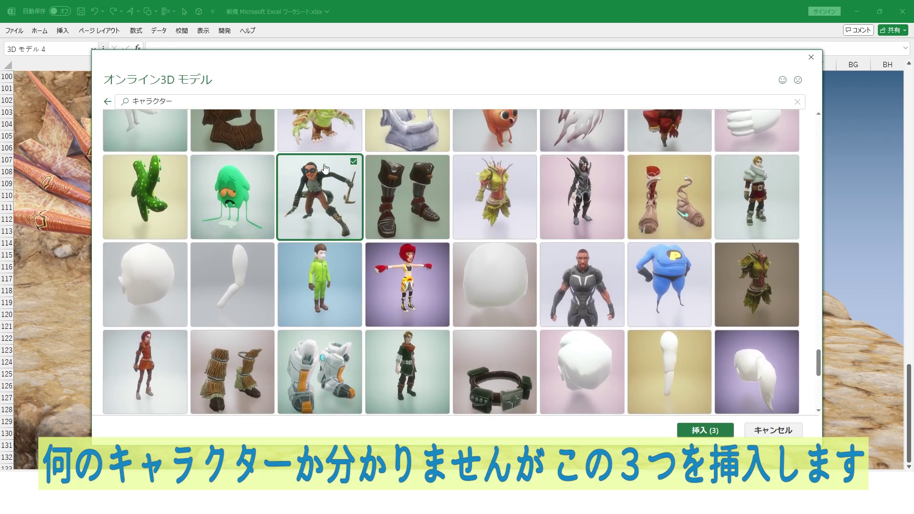
click(715, 437)
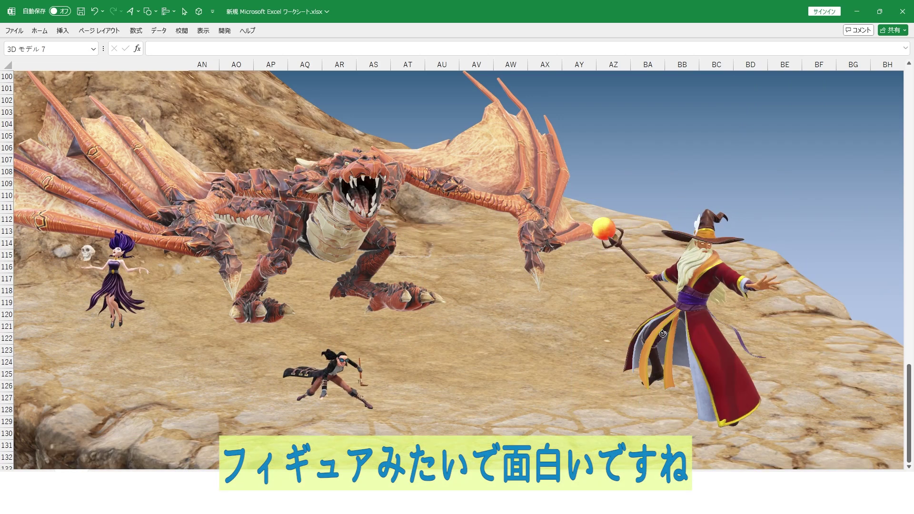
Turn the wizard to face the dragon and swing the fighter to a side view, cape flowing forward
drag(663, 333, 331, 371)
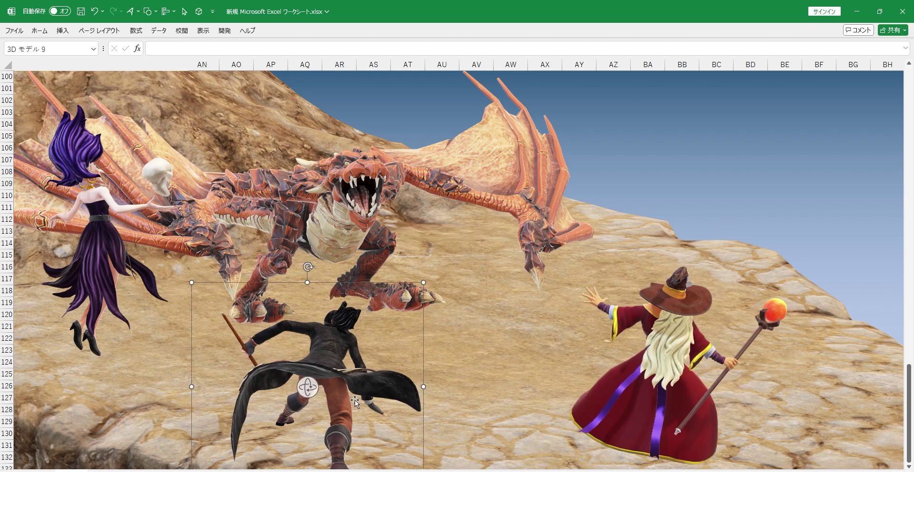
mouse_move(306, 388)
mouse_down()
mouse_move(160, 384)
mouse_move(305, 402)
mouse_up()
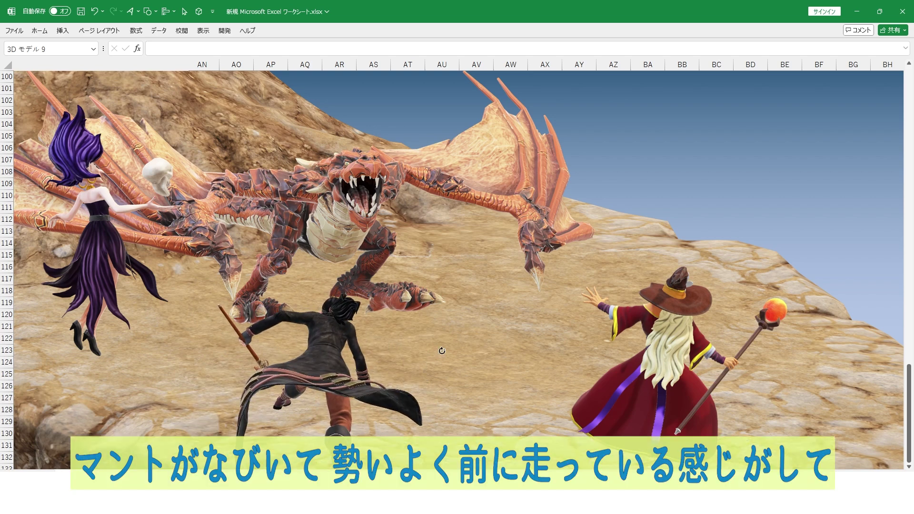
drag(438, 355, 444, 352)
drag(344, 349, 334, 337)
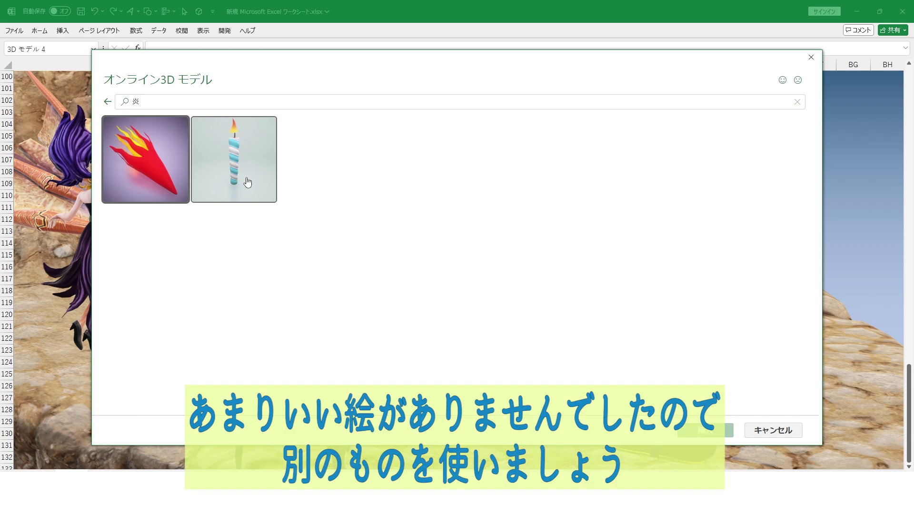
Insert the sun model from the 宇宙 (space) 3D model category
click(106, 103)
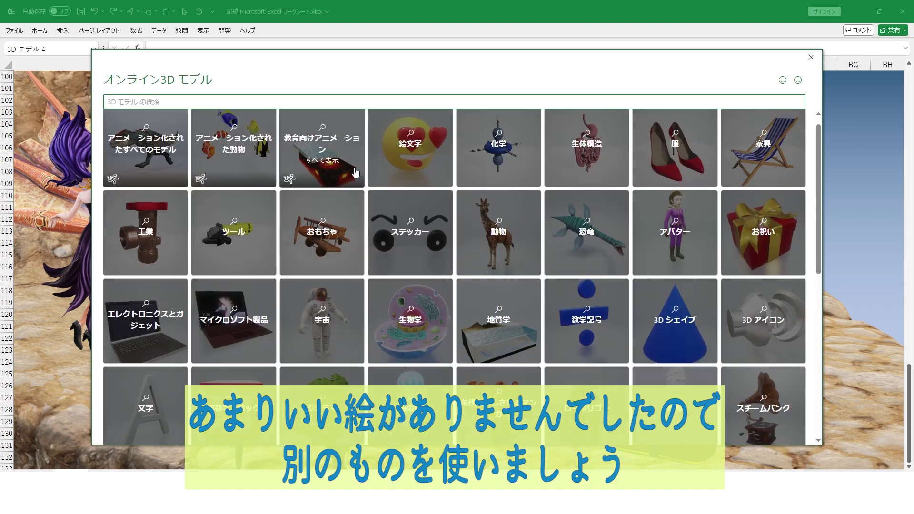
scroll(331, 190, down, 5)
click(331, 190)
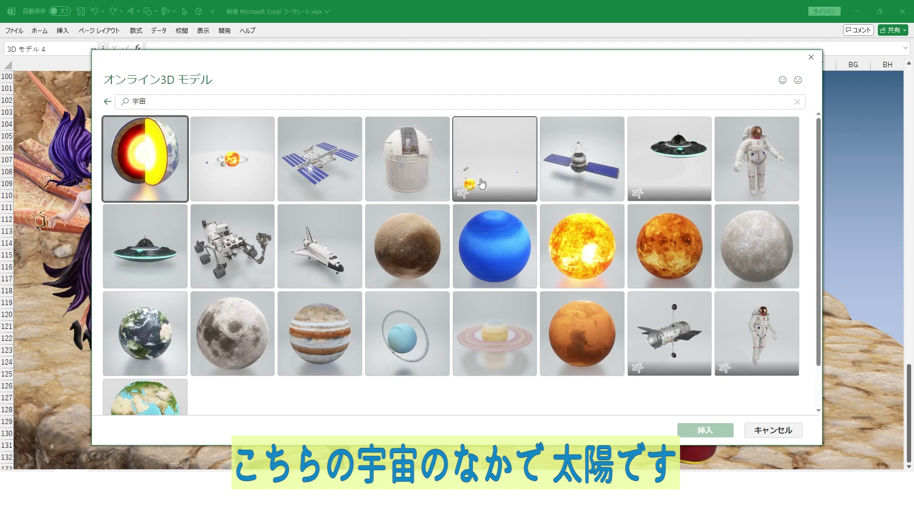
click(581, 265)
click(690, 433)
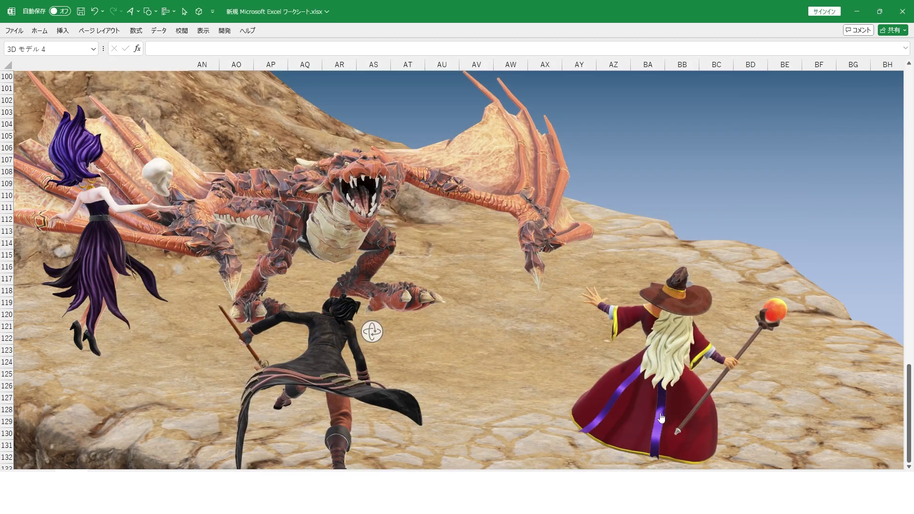
Rotate the sun, shrink it and place it near the wizard's outstretched hand
mouse_move(458, 272)
mouse_down()
mouse_move(621, 277)
mouse_move(700, 212)
mouse_up()
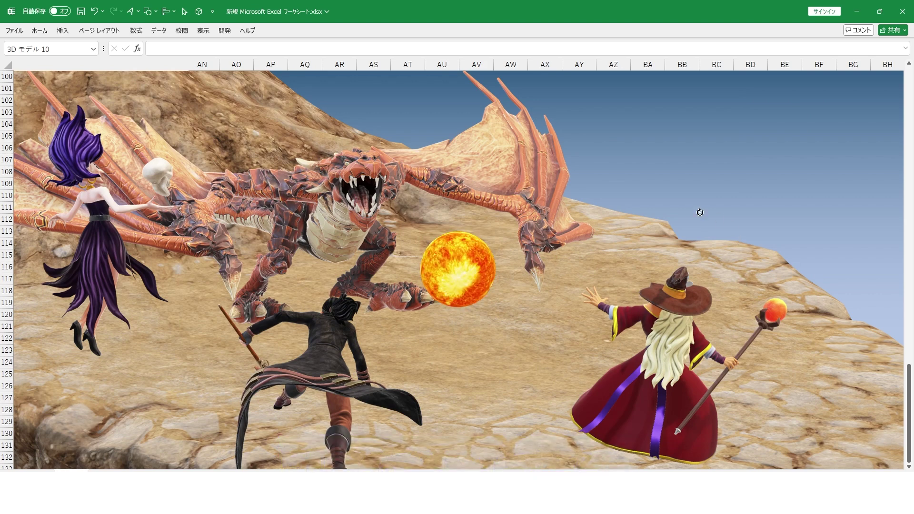
drag(700, 213, 501, 318)
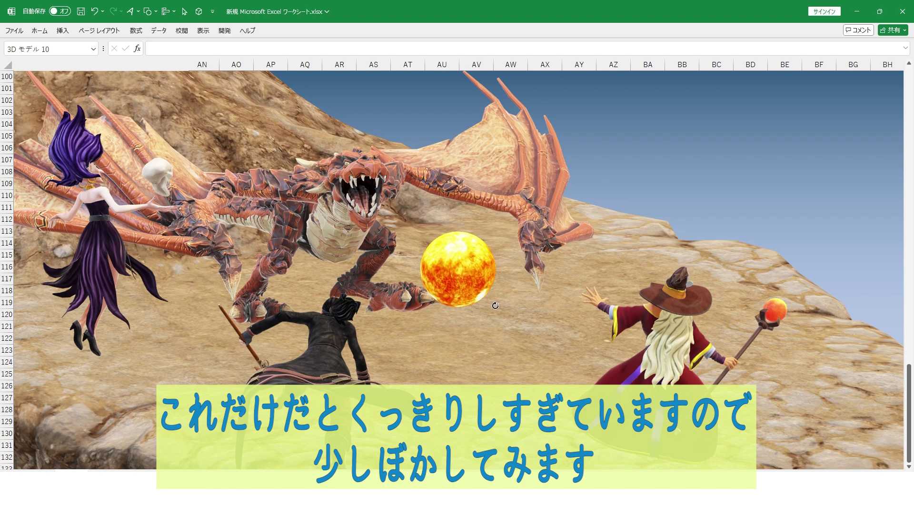
drag(475, 262, 552, 266)
click(599, 349)
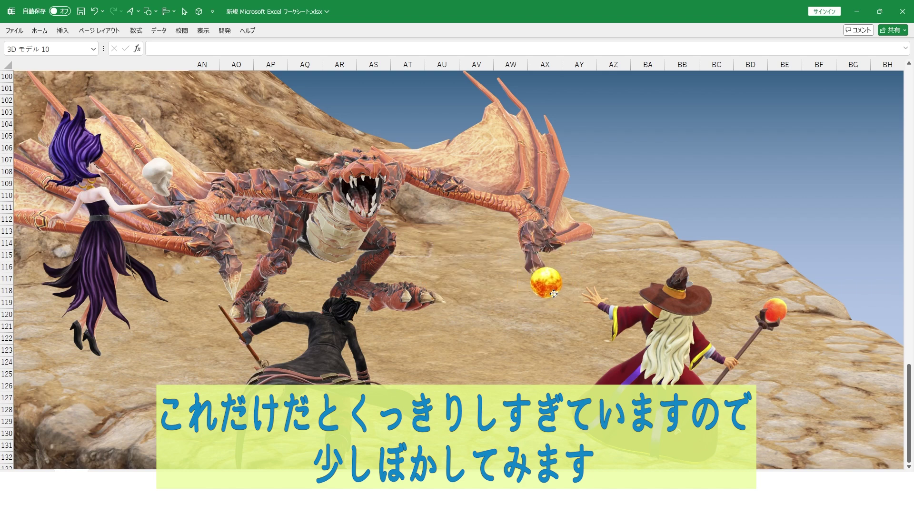
click(156, 12)
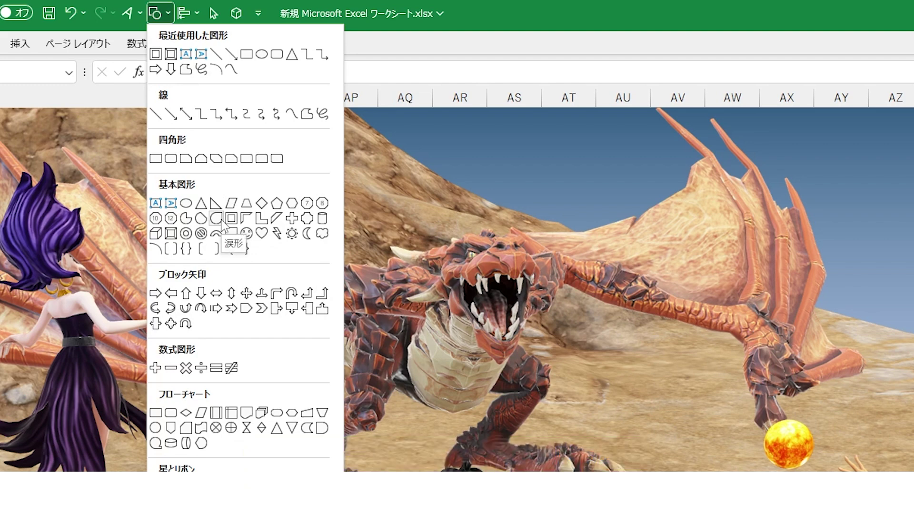
Draw a Teardrop shape over the sun, rotated with its tail stretched to the wizard's hand
click(217, 219)
drag(459, 236, 551, 330)
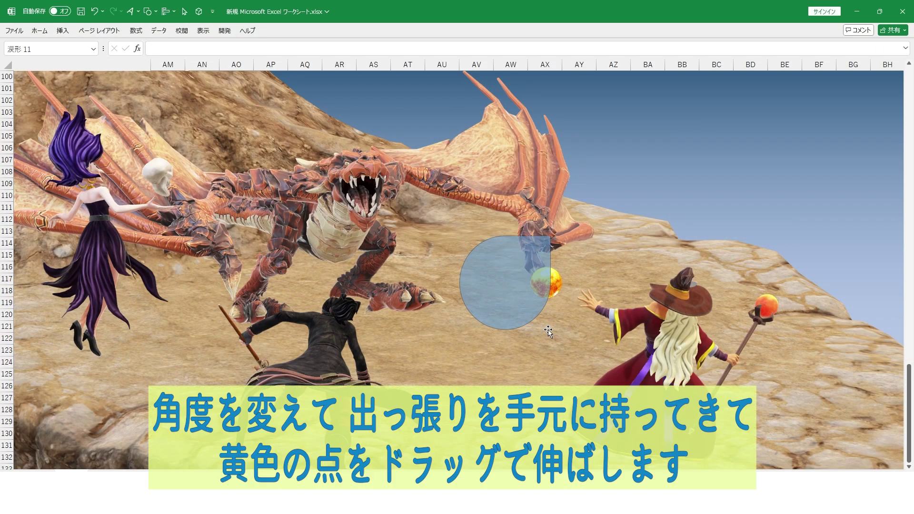
drag(505, 219, 606, 266)
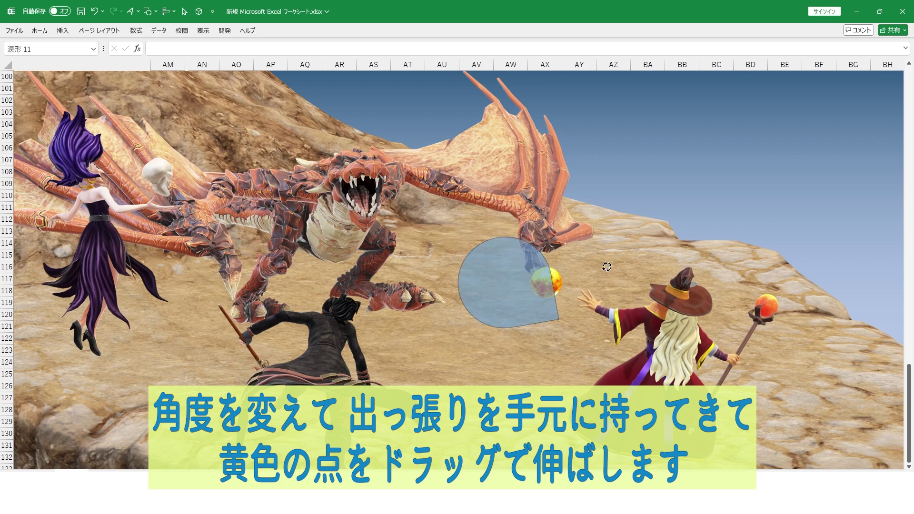
drag(490, 299, 551, 307)
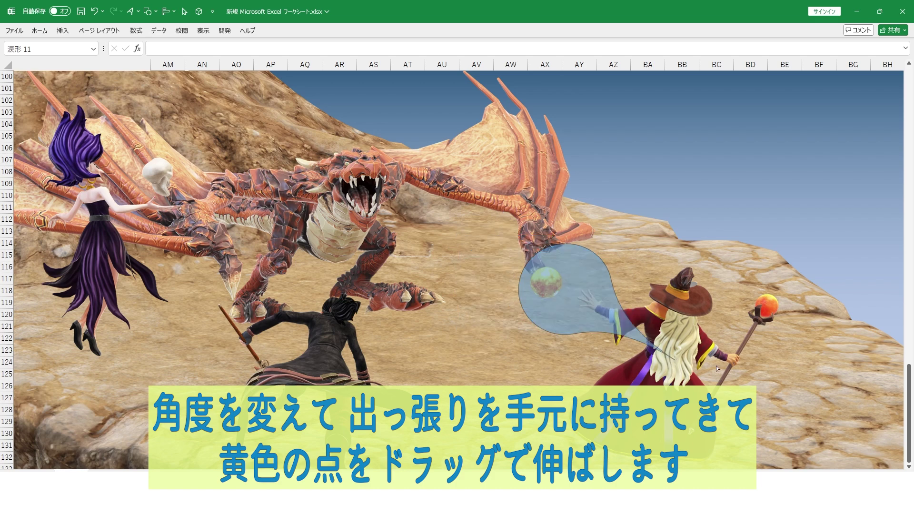
drag(620, 325, 603, 318)
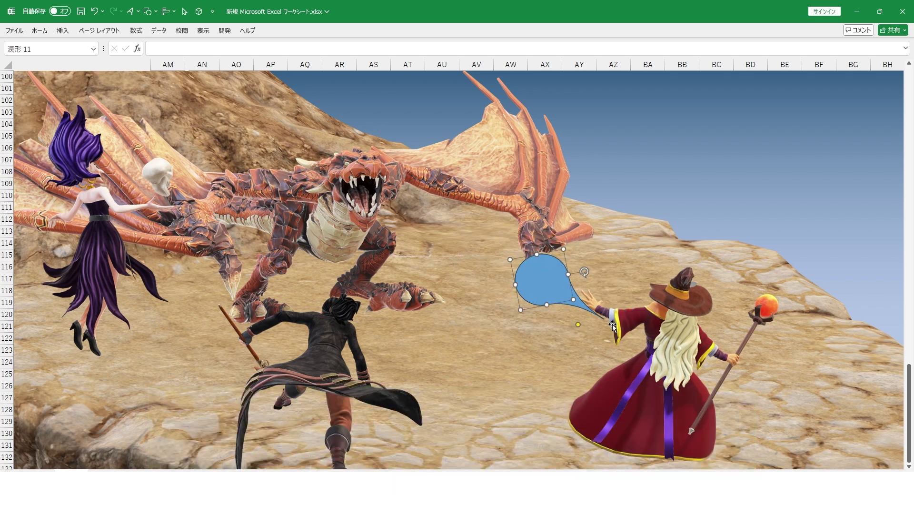
Fill the teardrop with yellow #FFD966 at 30% transparency
right_click(570, 309)
click(579, 299)
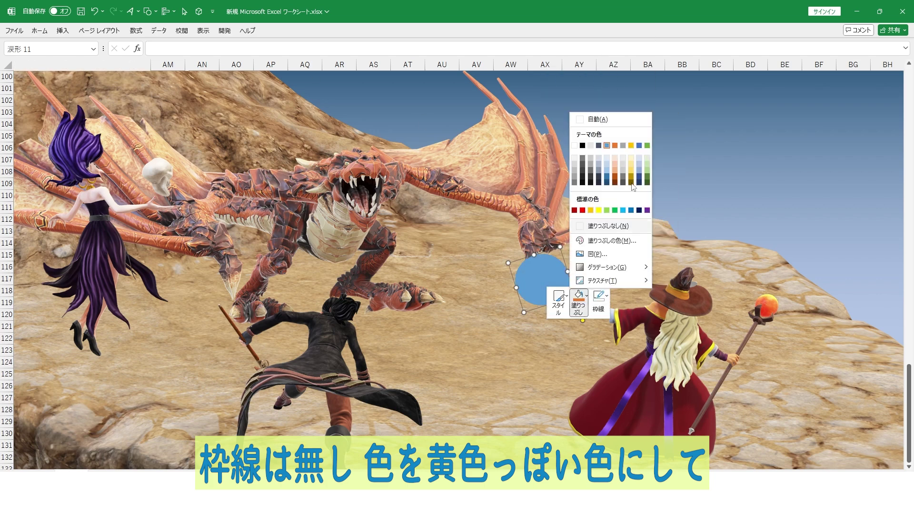
click(631, 170)
right_click(595, 210)
click(594, 196)
click(612, 343)
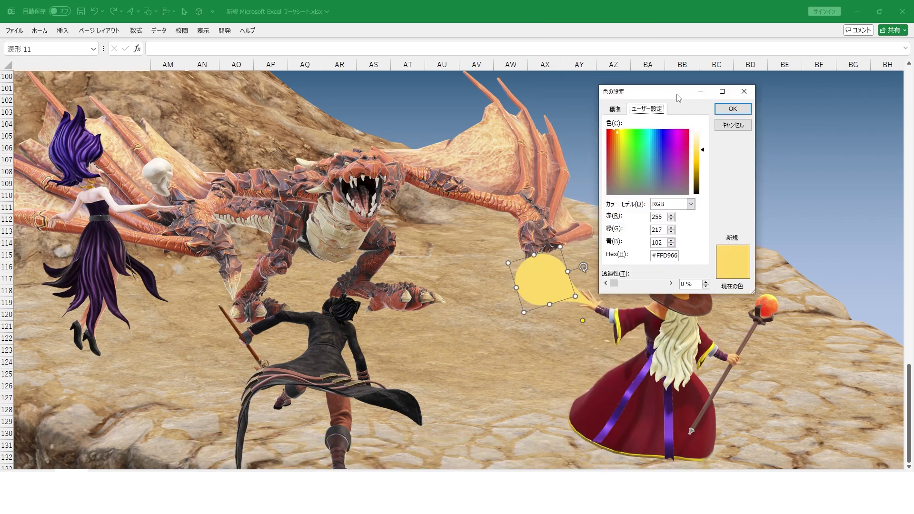
drag(614, 283, 630, 285)
click(727, 108)
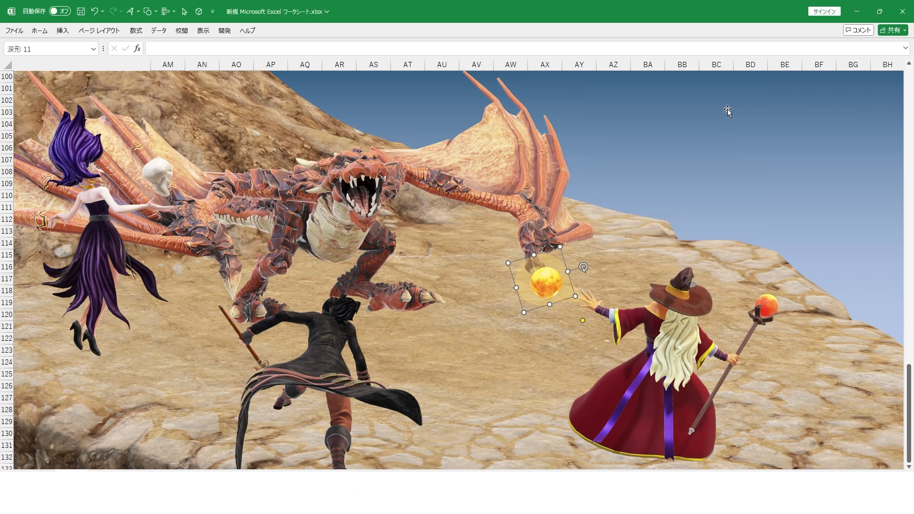
click(281, 31)
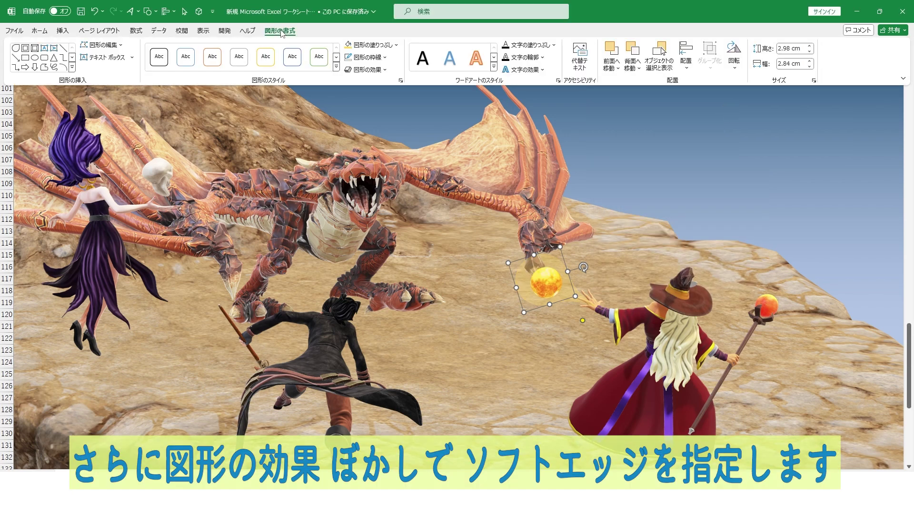
Give the teardrop 10 pt soft edges, move the glow toward the claw, and bring the sun to front
click(387, 70)
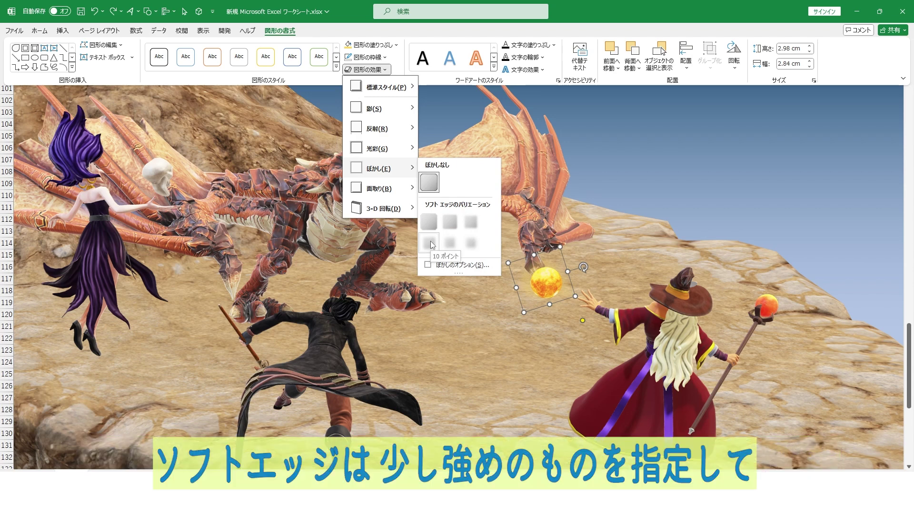
click(431, 245)
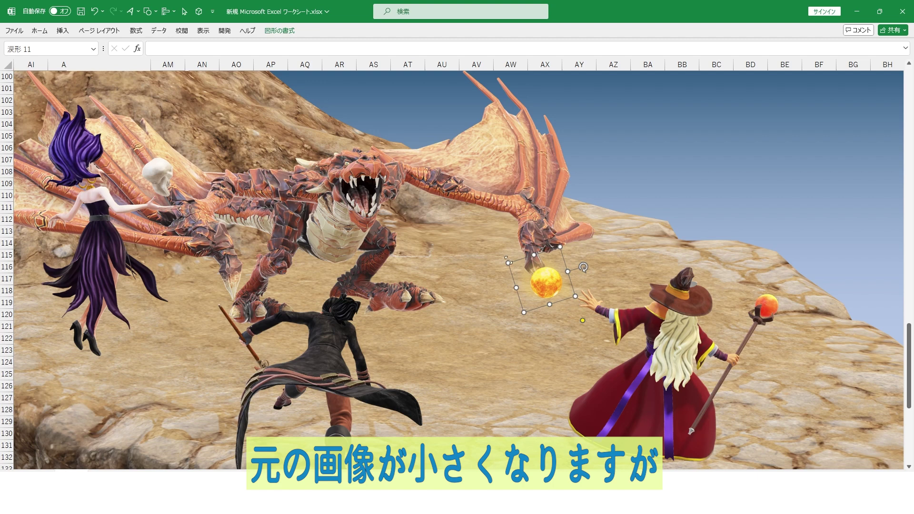
click(486, 246)
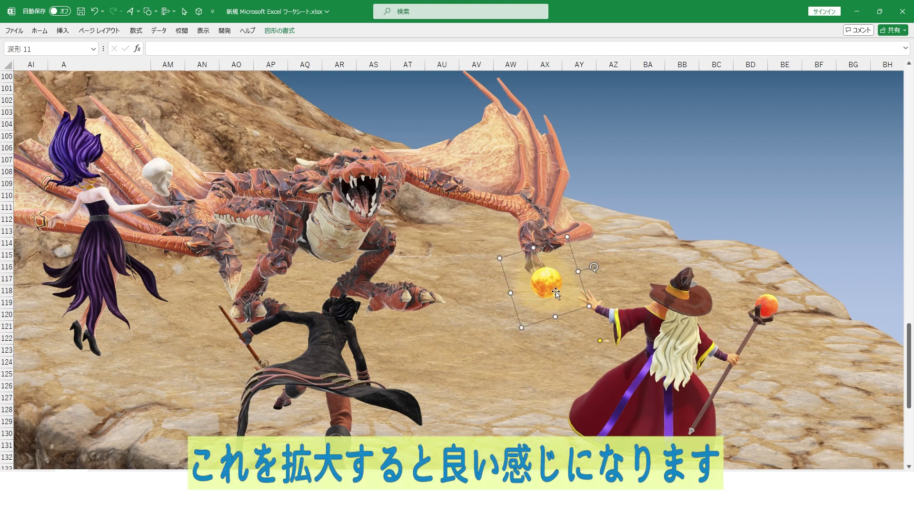
drag(555, 293, 585, 246)
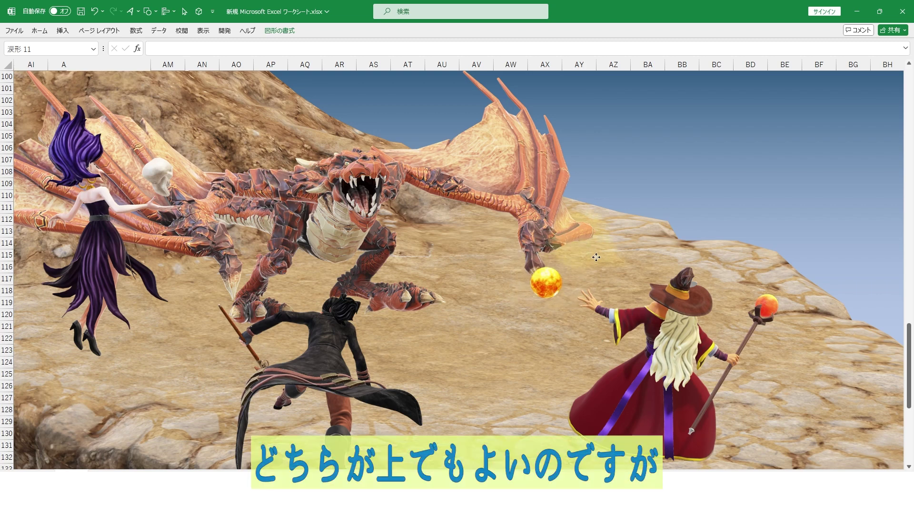
right_click(542, 284)
click(572, 180)
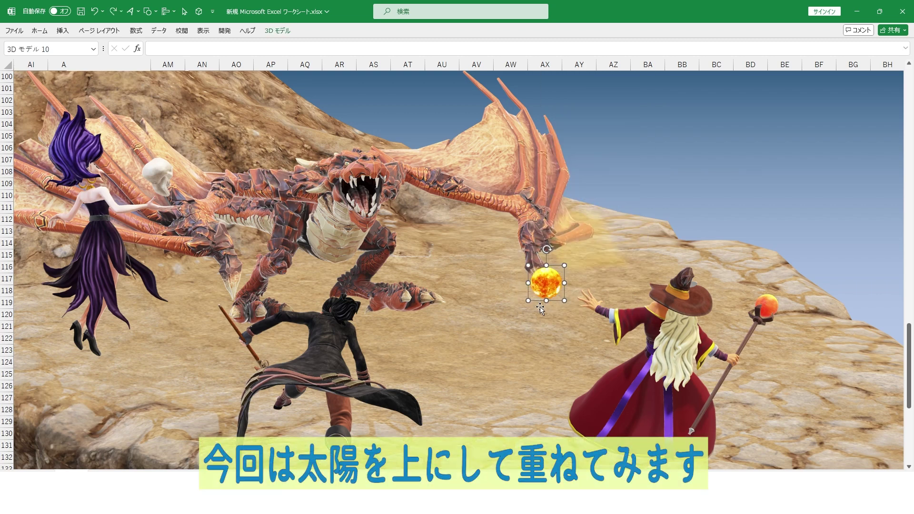
Group the sun and glow into one fireball and shift it toward the wizard's hand
drag(543, 295, 577, 251)
right_click(612, 257)
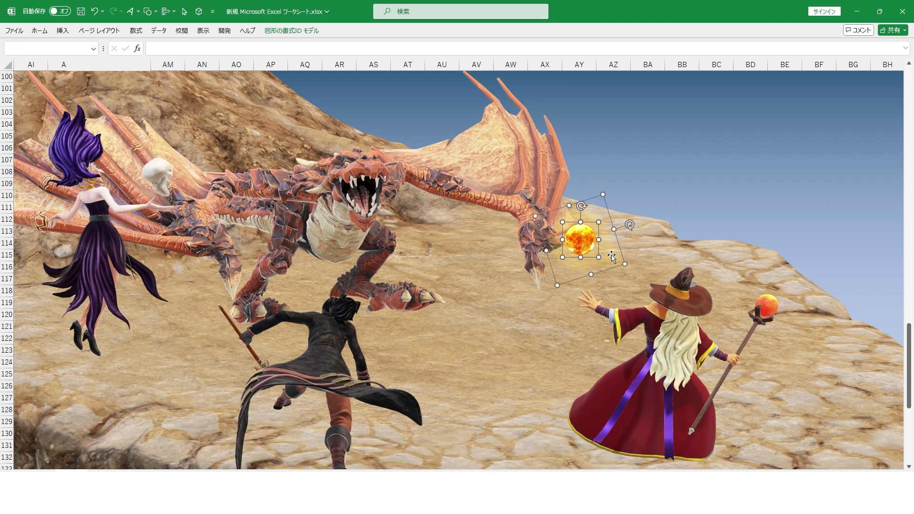
click(750, 337)
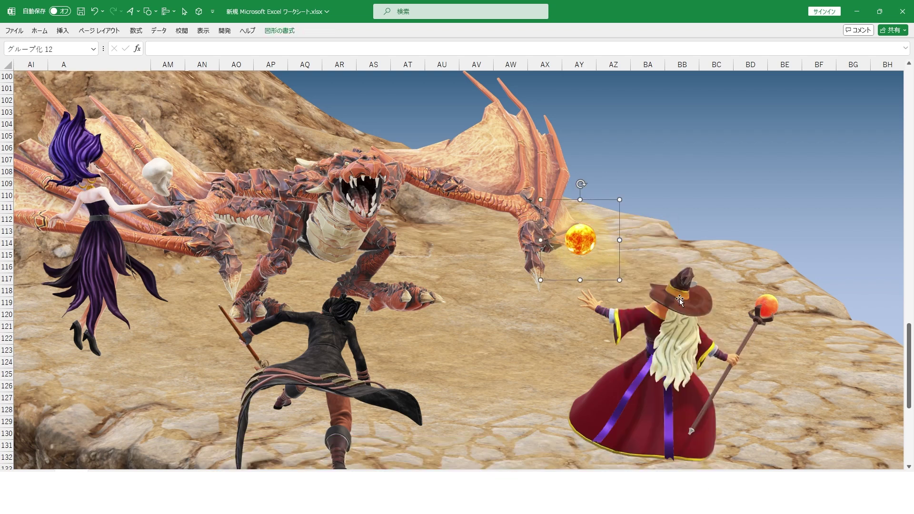
drag(611, 281, 566, 315)
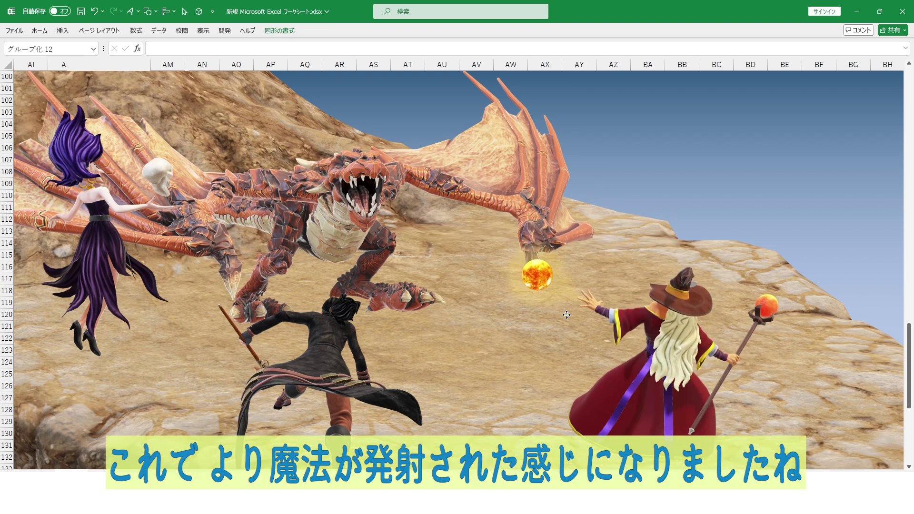
Check the wizard and witch models, then bring up the online 3D model search
click(673, 329)
right_click(677, 327)
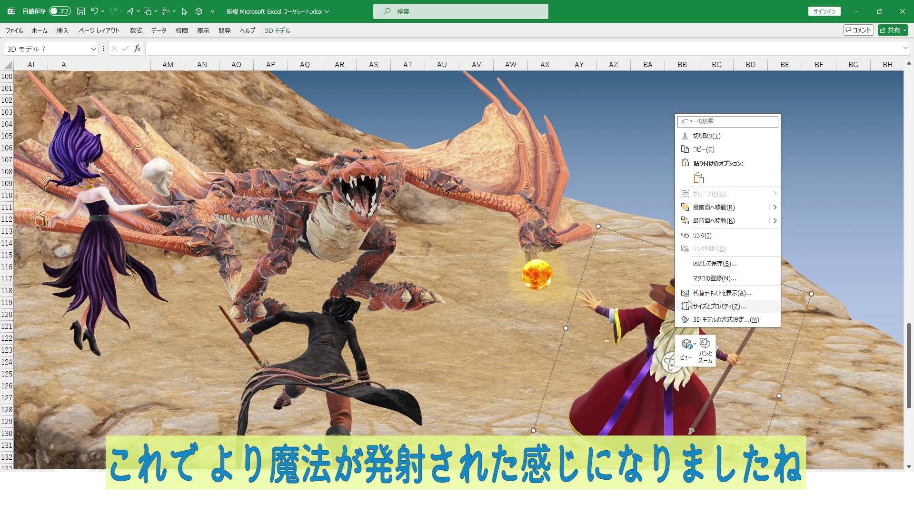
click(708, 208)
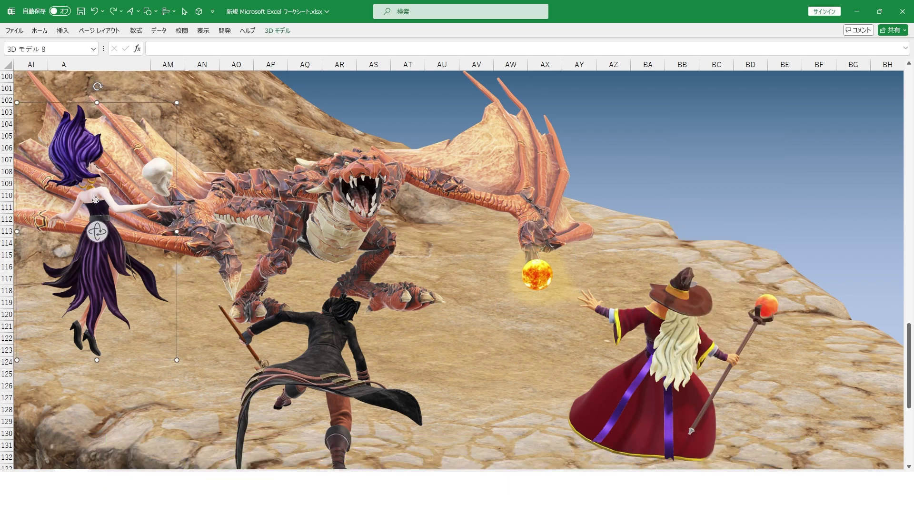
click(94, 219)
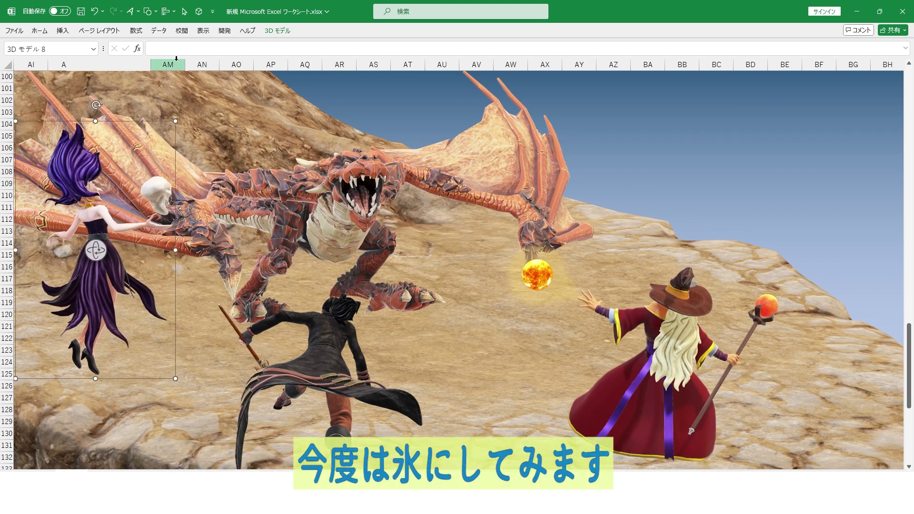
click(200, 18)
Search online 3D models for 氷 and place the ice crystal beside the witch
text(氷)
key(Return)
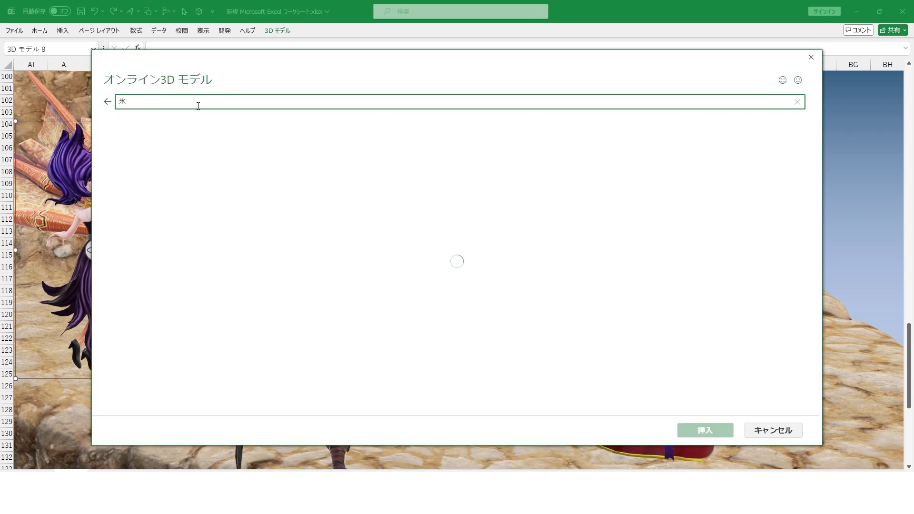
click(140, 162)
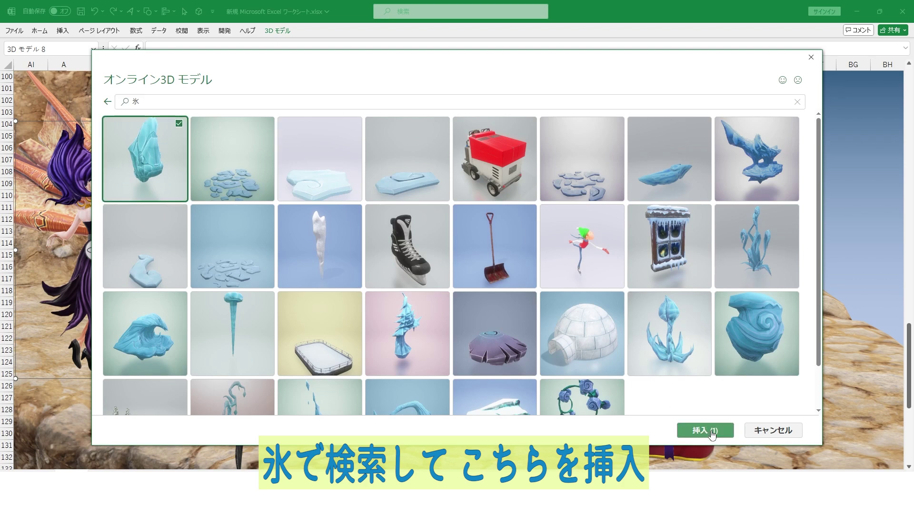
click(706, 430)
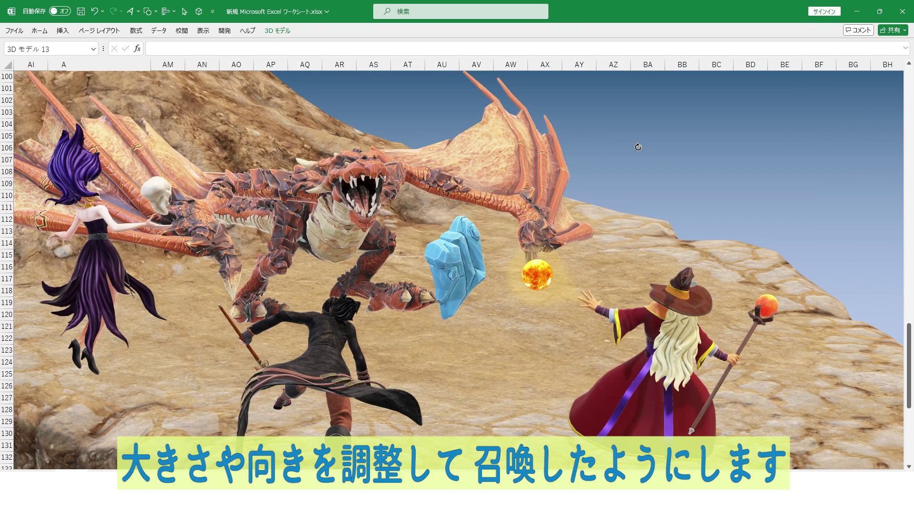
drag(482, 316, 62, 308)
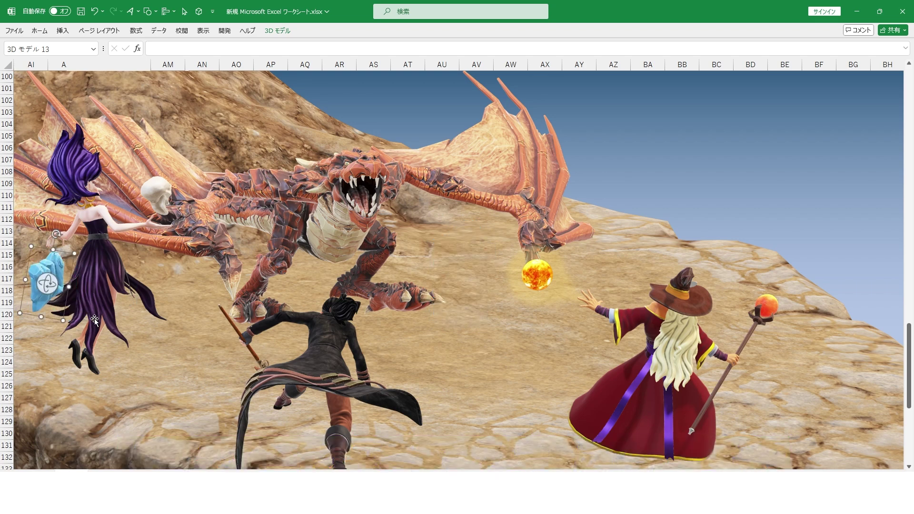
click(166, 270)
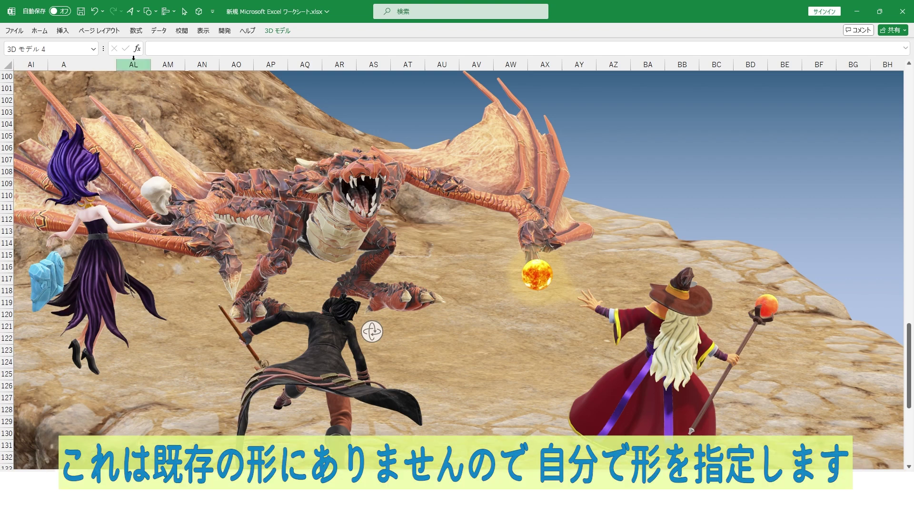
Trace a rough Freeform: Scribble shape around the ice crystal
click(155, 15)
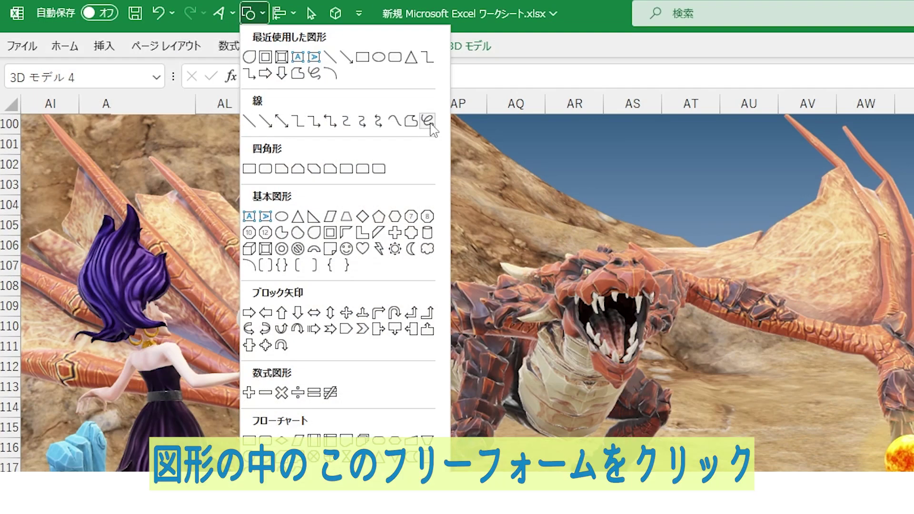
click(427, 121)
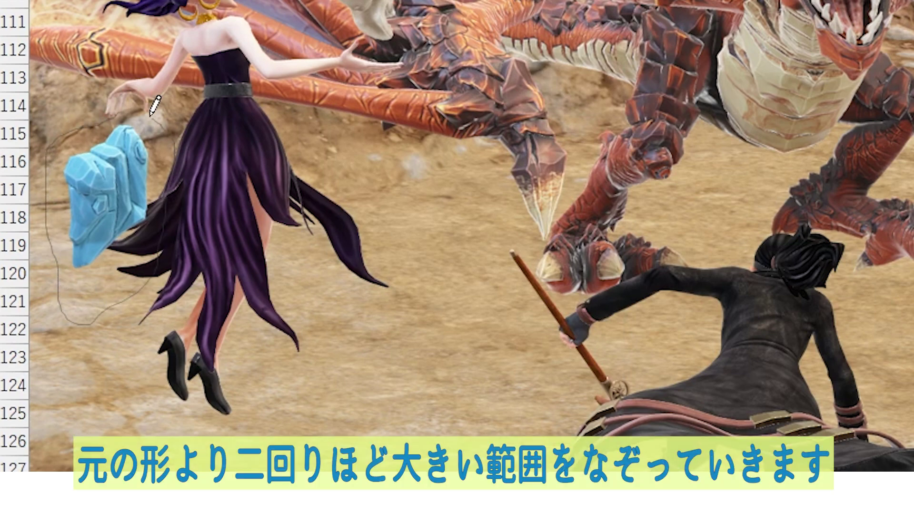
drag(154, 106, 116, 114)
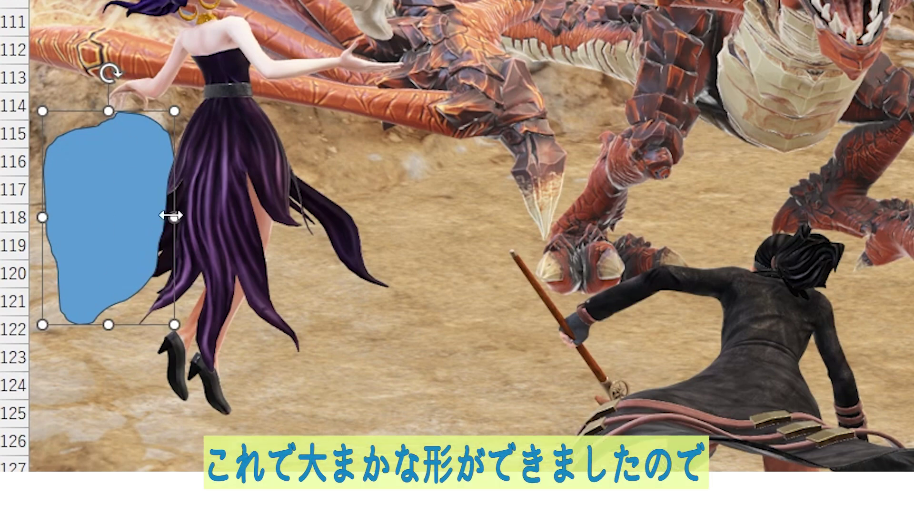
Remove the scribble's outline and fill it white at 59% transparency
right_click(133, 174)
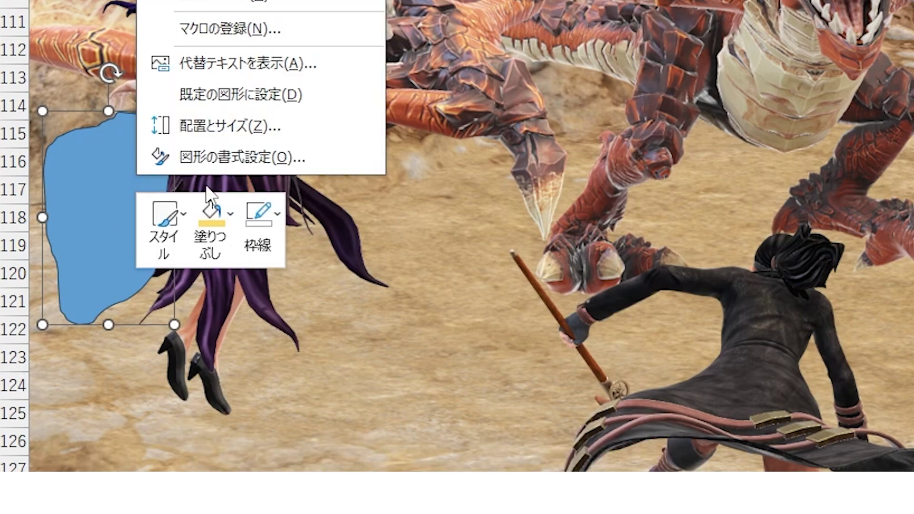
click(279, 219)
click(318, 49)
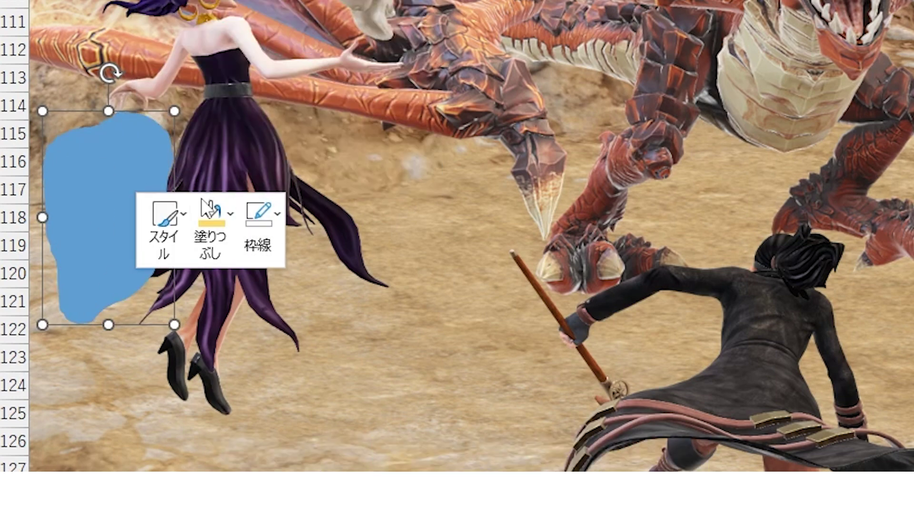
click(224, 232)
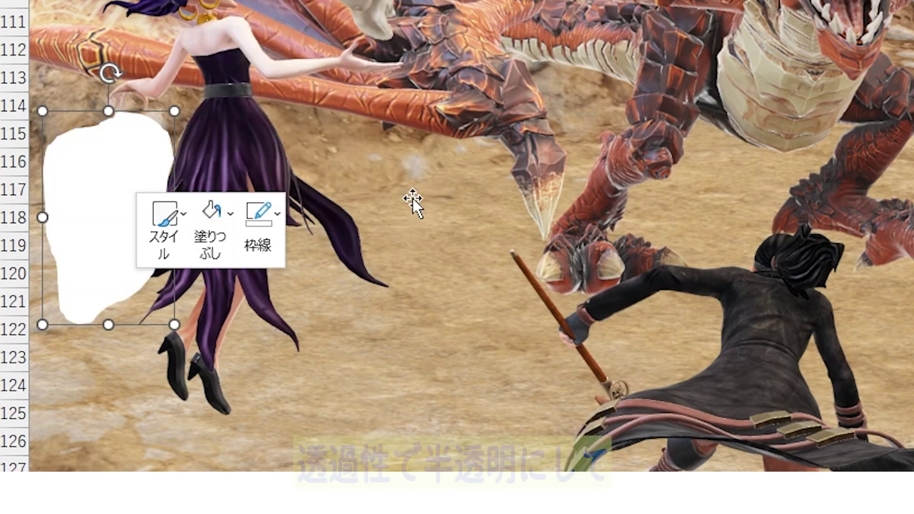
drag(350, 276, 346, 277)
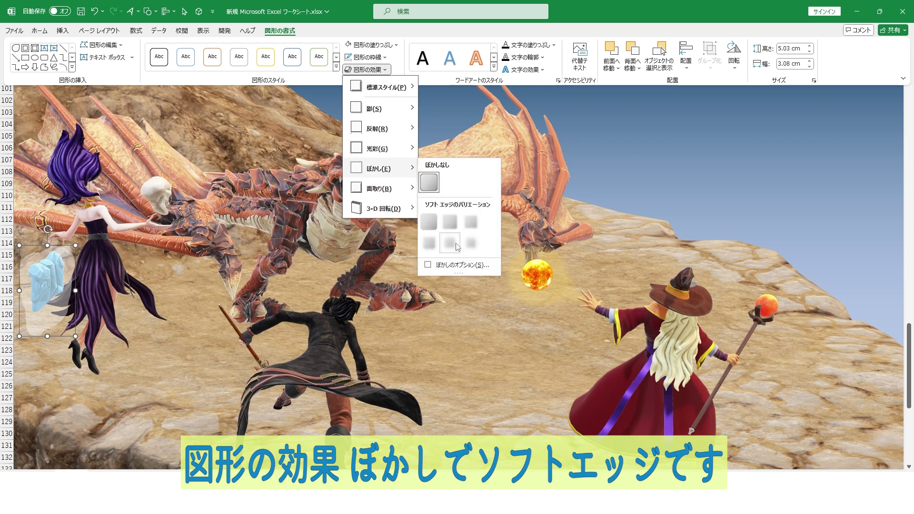
Apply a Soft Edges variation to the white haze around the ice, then deselect it
click(455, 247)
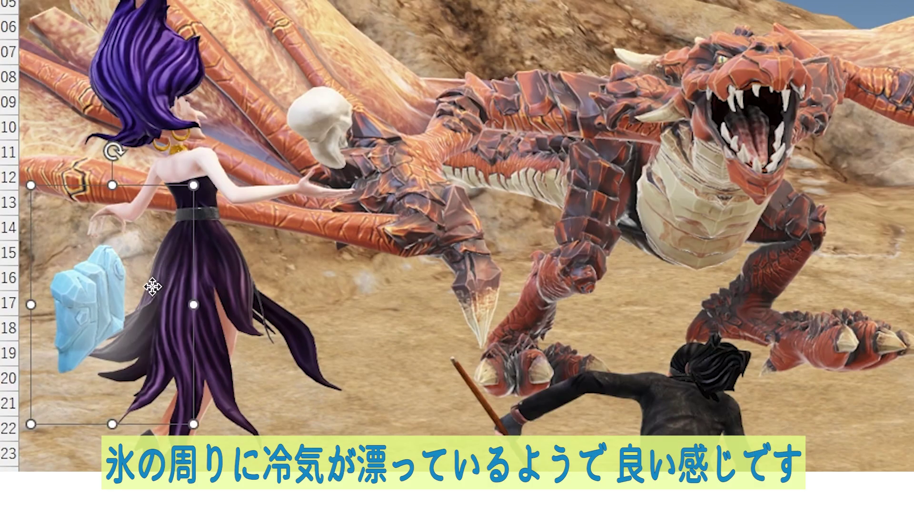
click(115, 206)
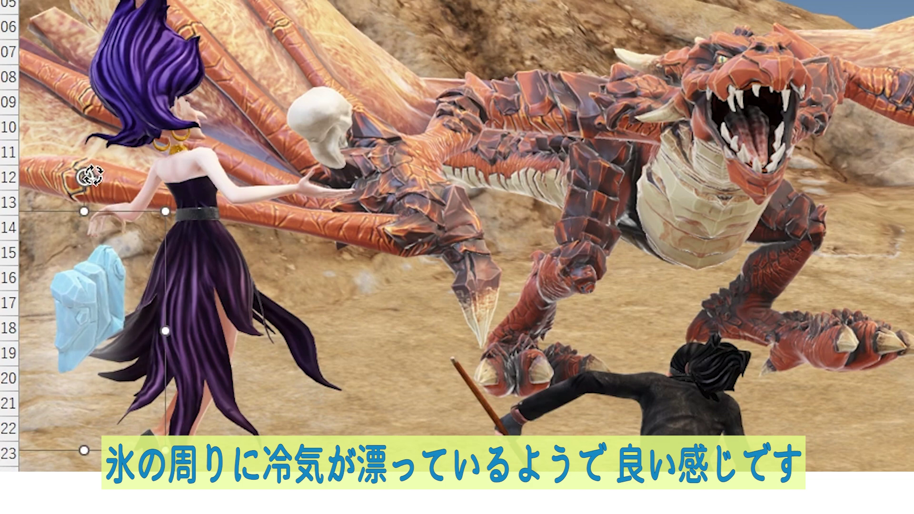
key(Escape)
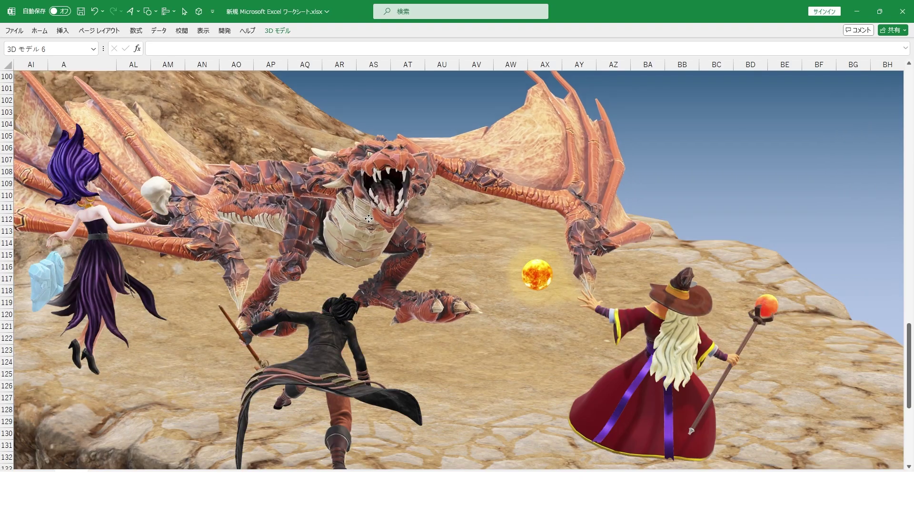
click(368, 219)
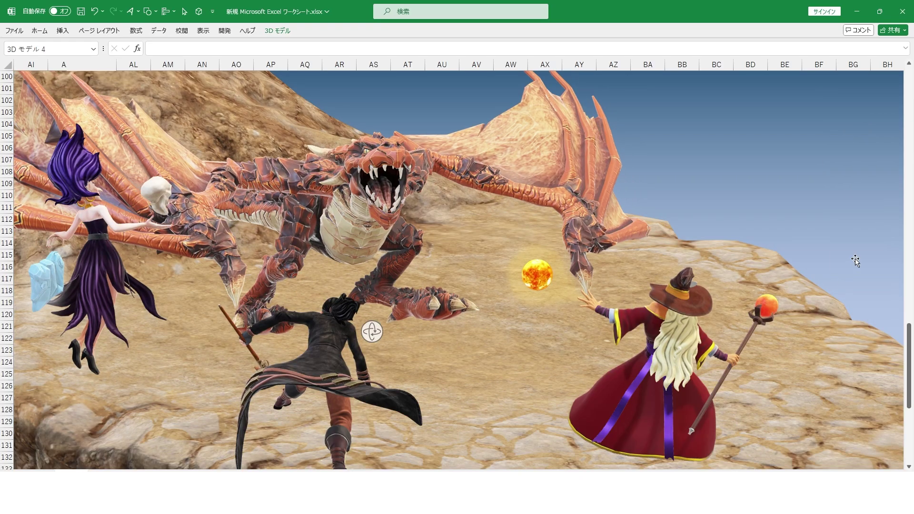
Deselect the model and turn the lone dragon slightly on the rocky slope
key(Escape)
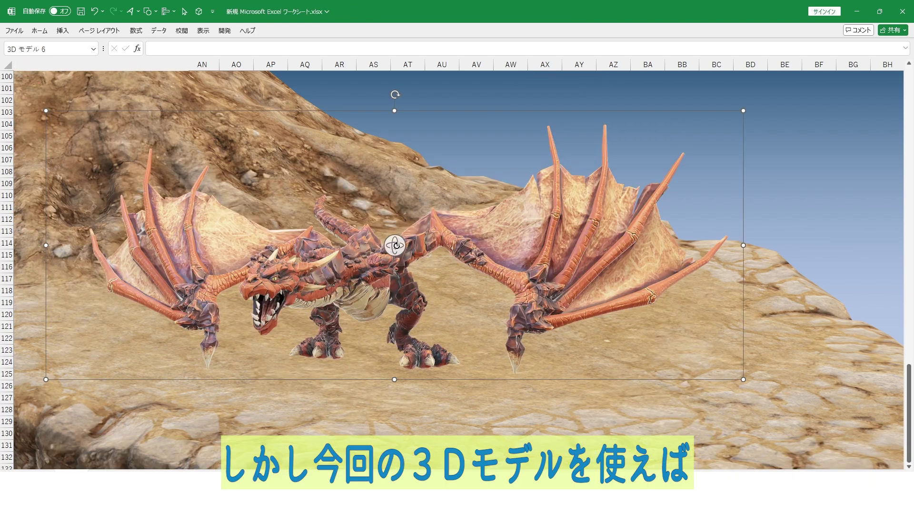
mouse_move(397, 247)
mouse_down()
mouse_move(408, 255)
mouse_move(511, 240)
mouse_move(398, 187)
mouse_move(362, 288)
mouse_move(467, 248)
mouse_move(455, 231)
mouse_up()
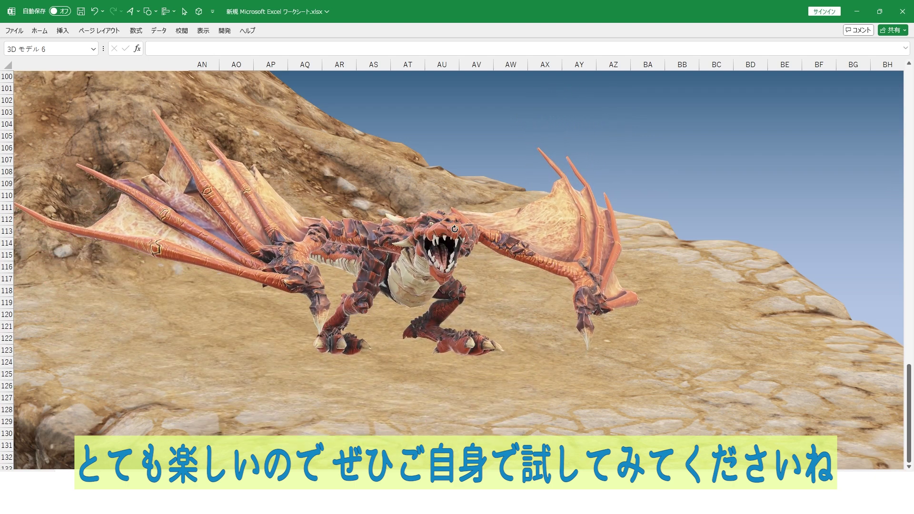
Select the lone dragon model and tilt it to a new 3D angle
click(478, 286)
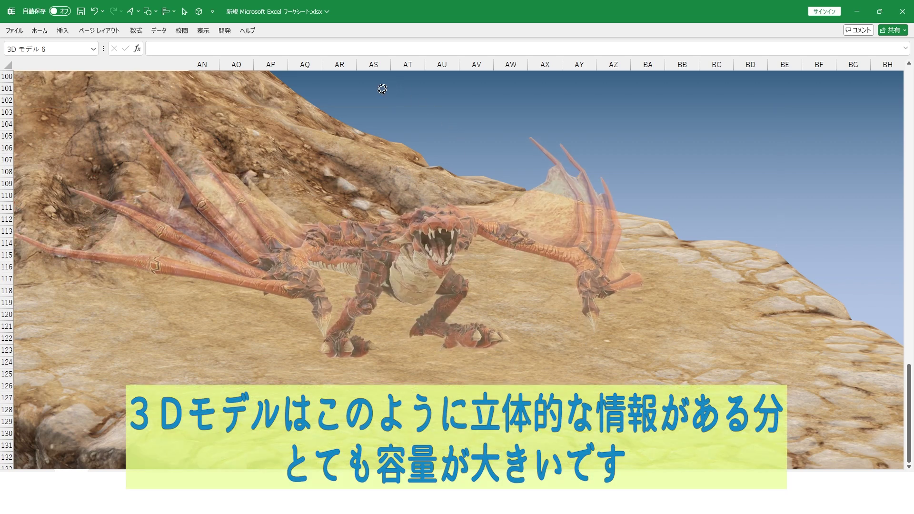
drag(391, 89, 381, 89)
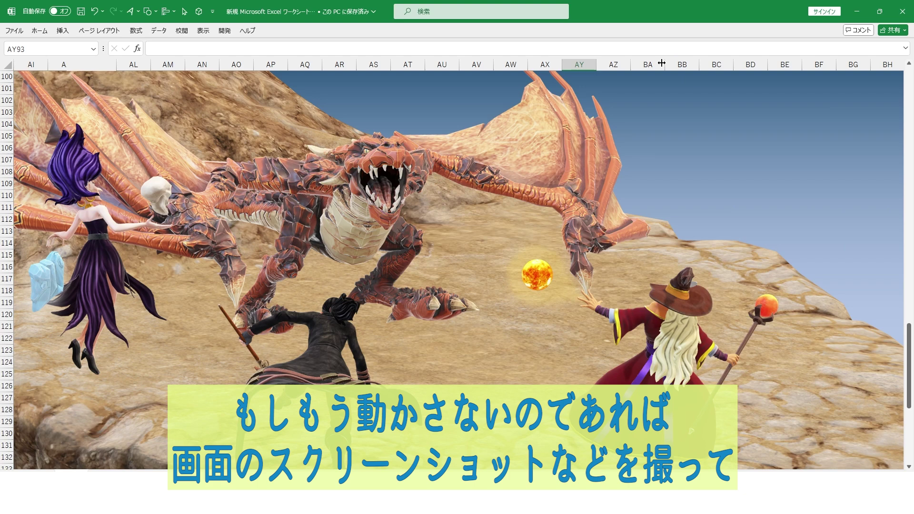
Snip the full sheet area showing the dragon, witch, fighter and wizard to the clipboard
key(super+shift+s)
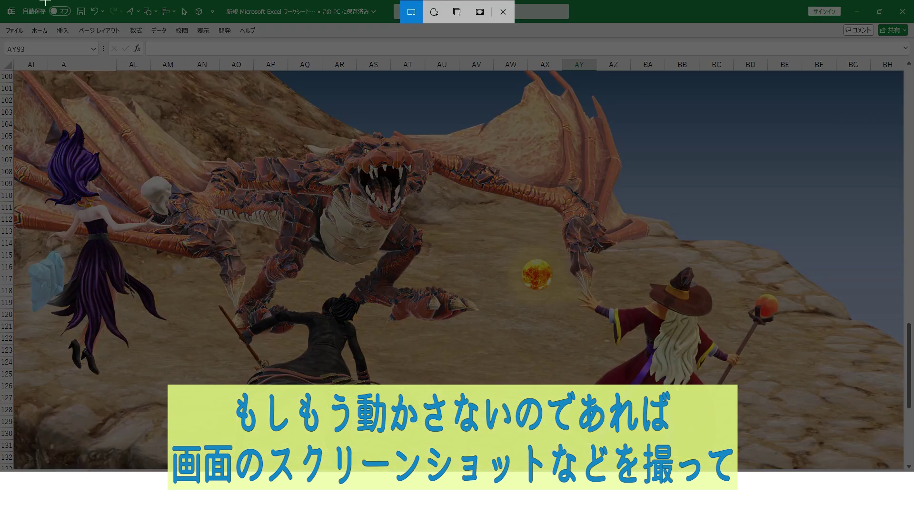
drag(16, 72, 900, 468)
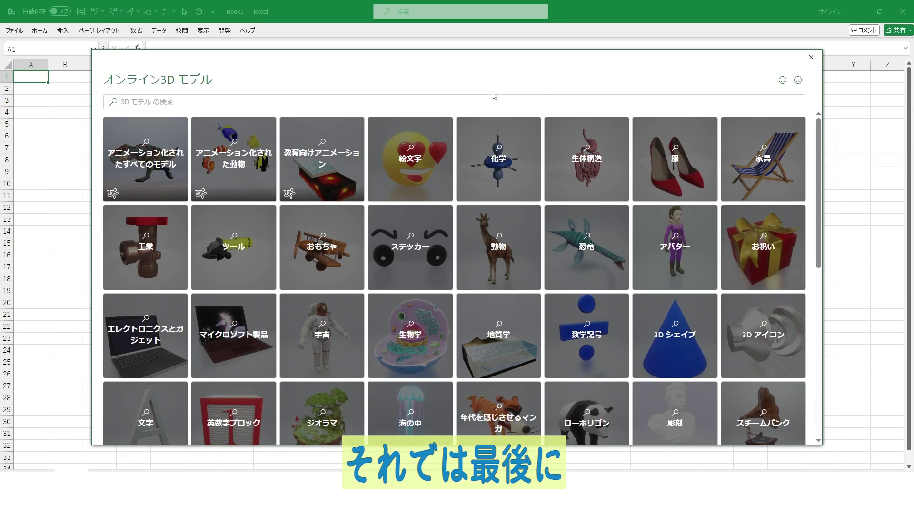
Browse the 絵文字 3D models, then return to the category list
click(418, 183)
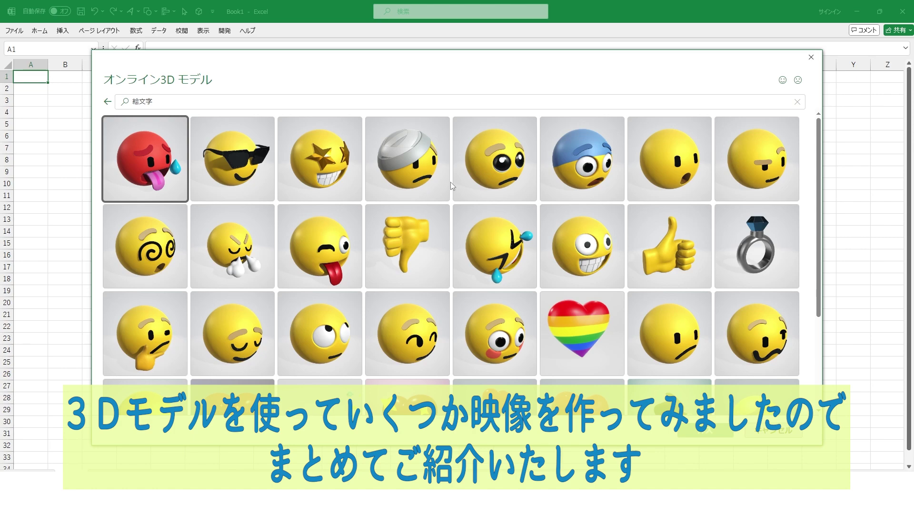
scroll(451, 185, down, 4)
scroll(451, 184, down, 4)
scroll(451, 182, up, 5)
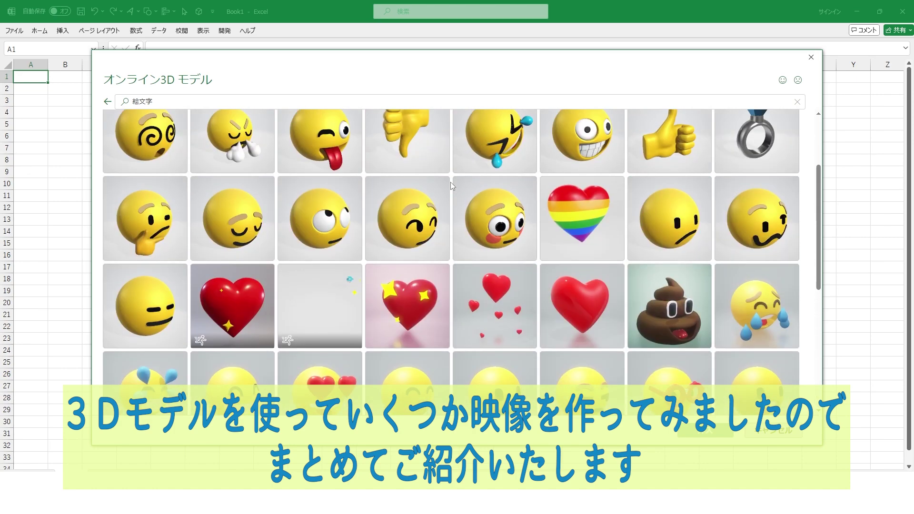
scroll(451, 182, up, 4)
click(108, 102)
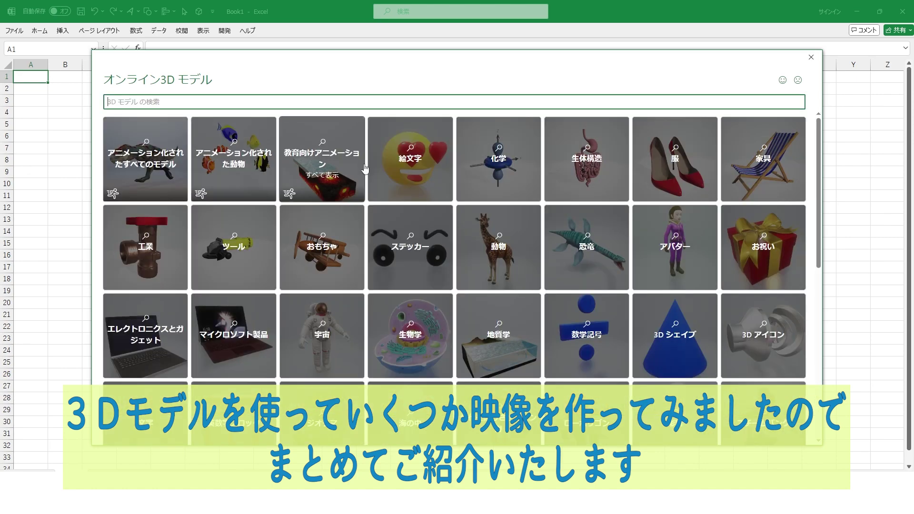
Look through the 地質学 and 英数字ブロック model categories, returning to the list after each
scroll(418, 199, down, 2)
click(476, 259)
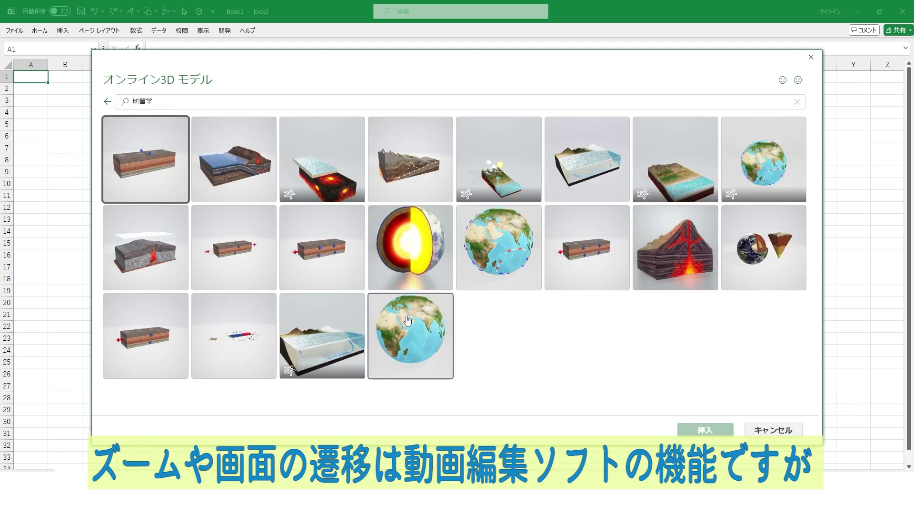
click(107, 102)
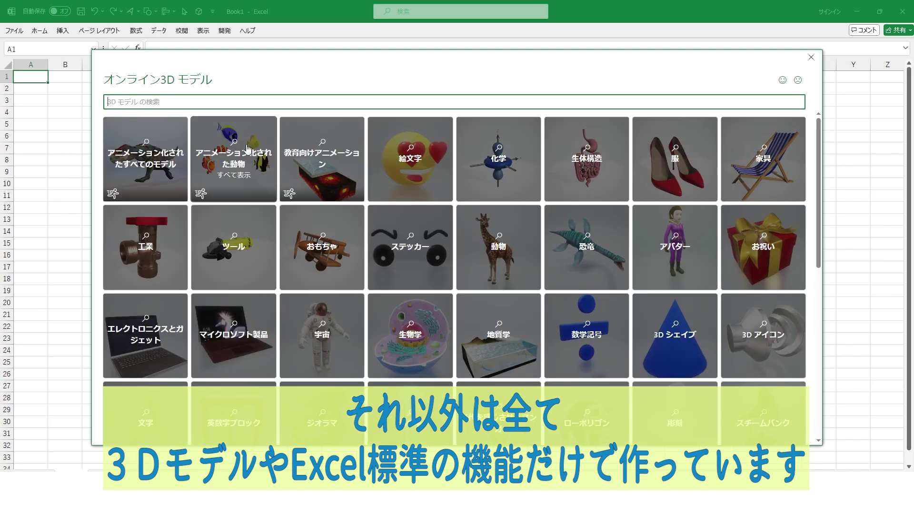
scroll(318, 215, down, 3)
click(240, 272)
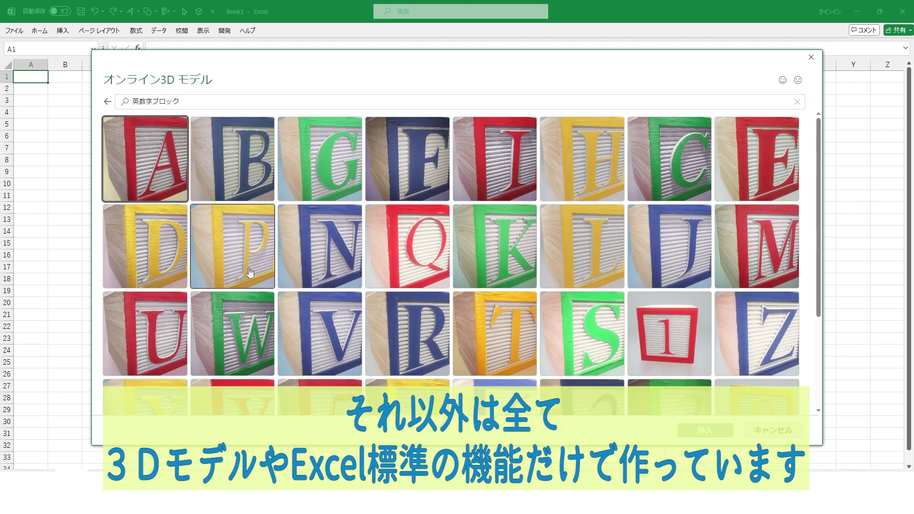
scroll(536, 257, down, 2)
scroll(536, 257, down, 1)
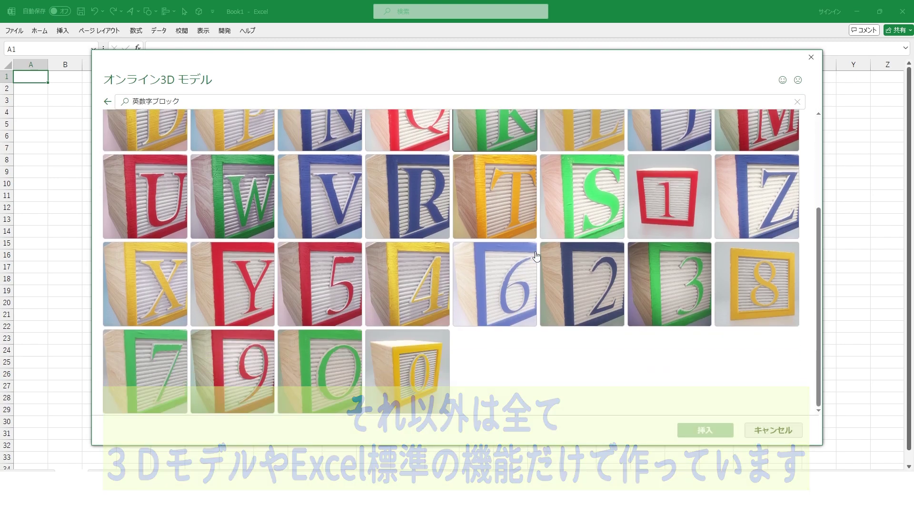
scroll(537, 257, up, 3)
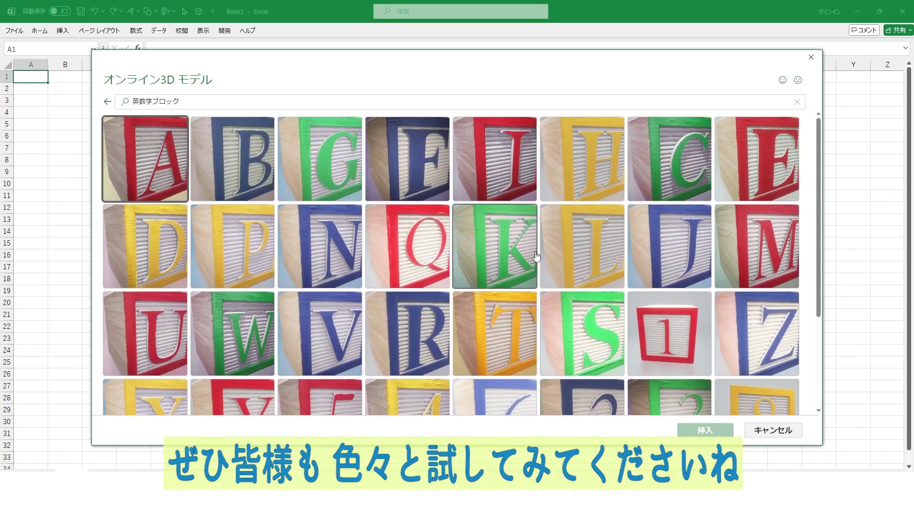
click(108, 104)
Scroll further down the category list and open the 猫と犬 category
scroll(543, 238, down, 3)
scroll(547, 240, down, 3)
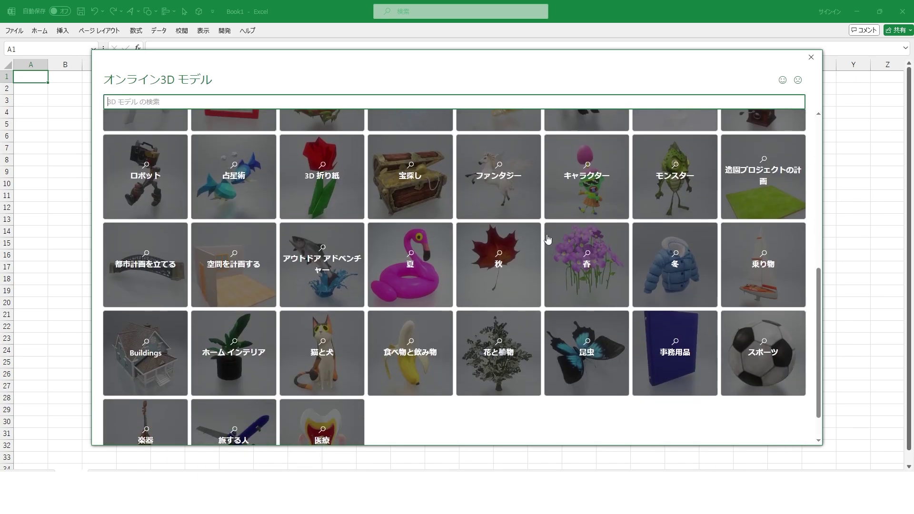
scroll(547, 240, down, 1)
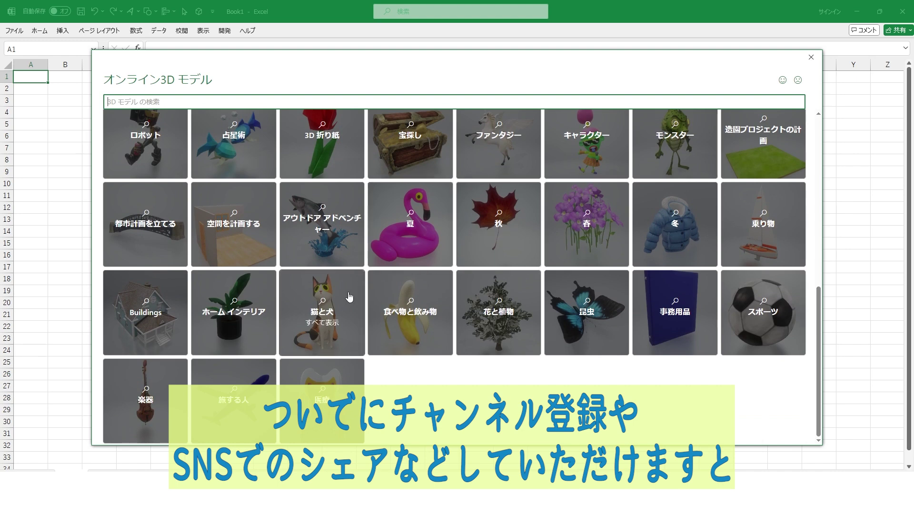
click(340, 304)
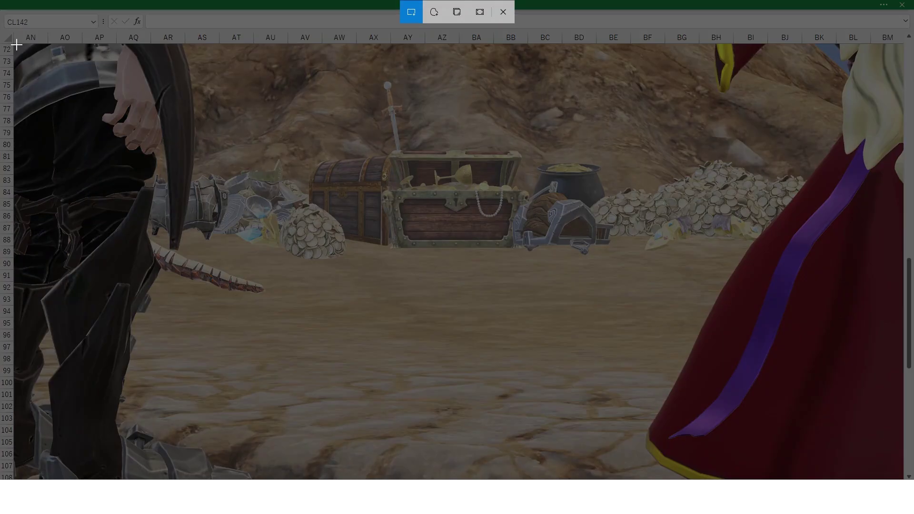
Snip the treasure-chest scene and paste it at BH91 as the fourth gallery picture
drag(15, 44, 904, 477)
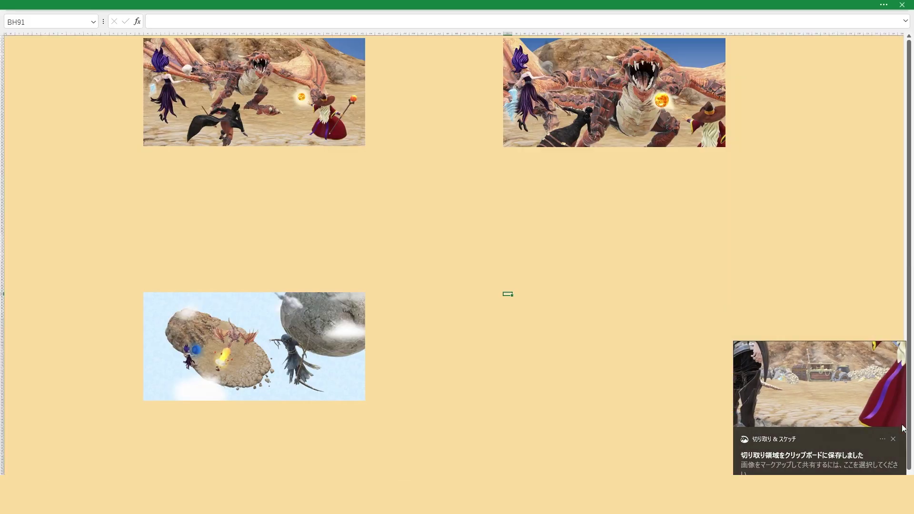
key(ctrl+v)
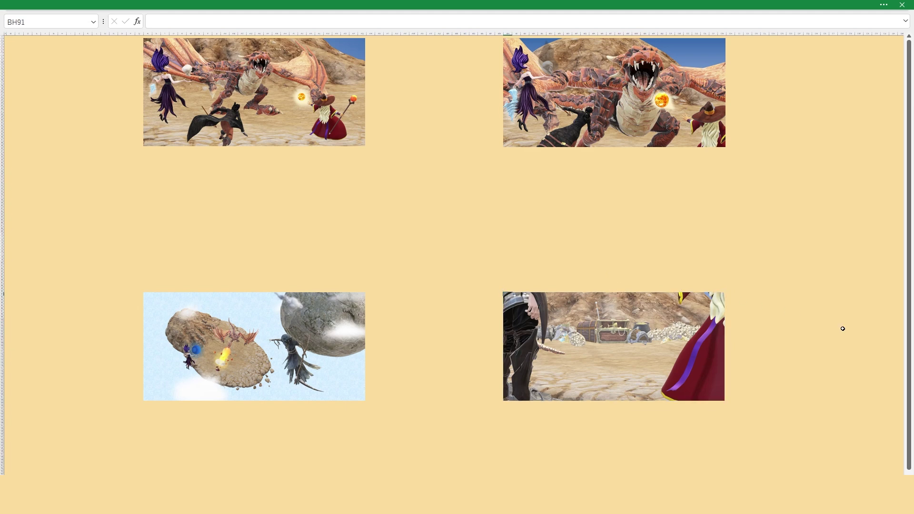